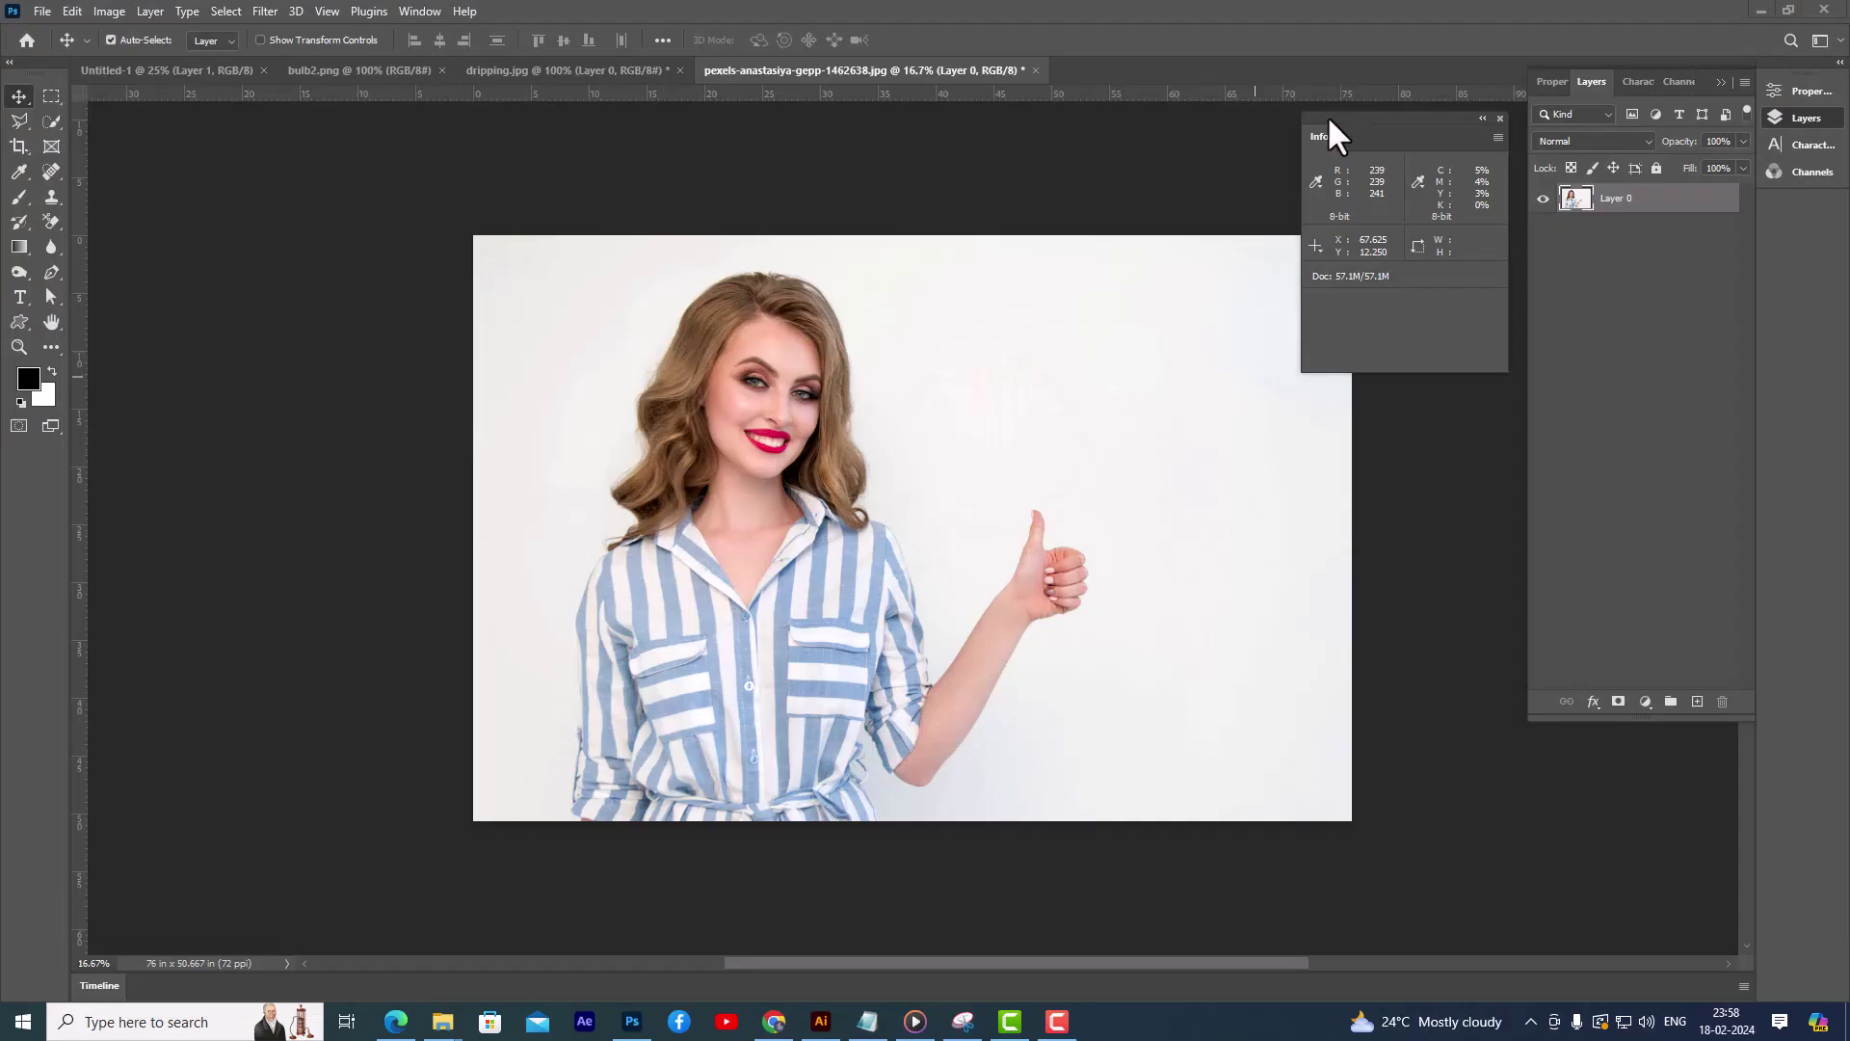
Step: Move the Info panel aside, then pick Quick Selection and use Select Subject on the woman
drag(1327, 114, 1370, 153)
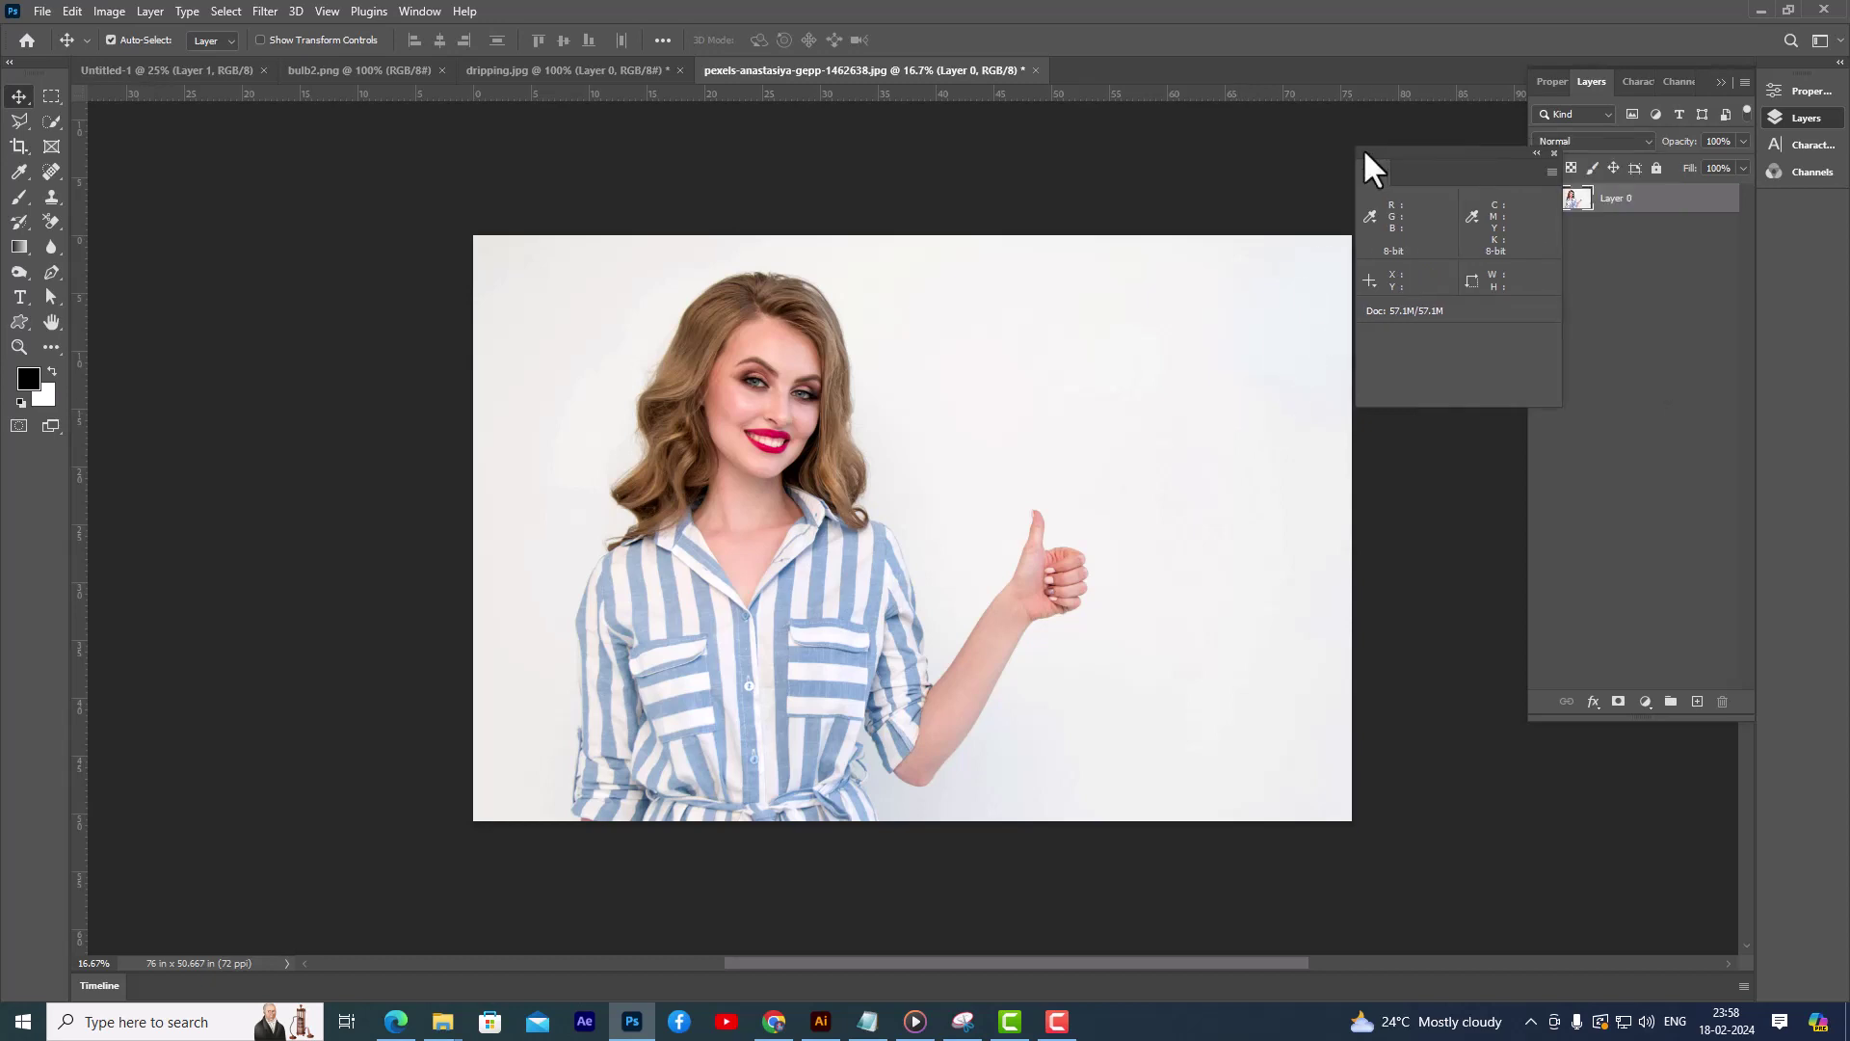
drag(1364, 152, 1385, 146)
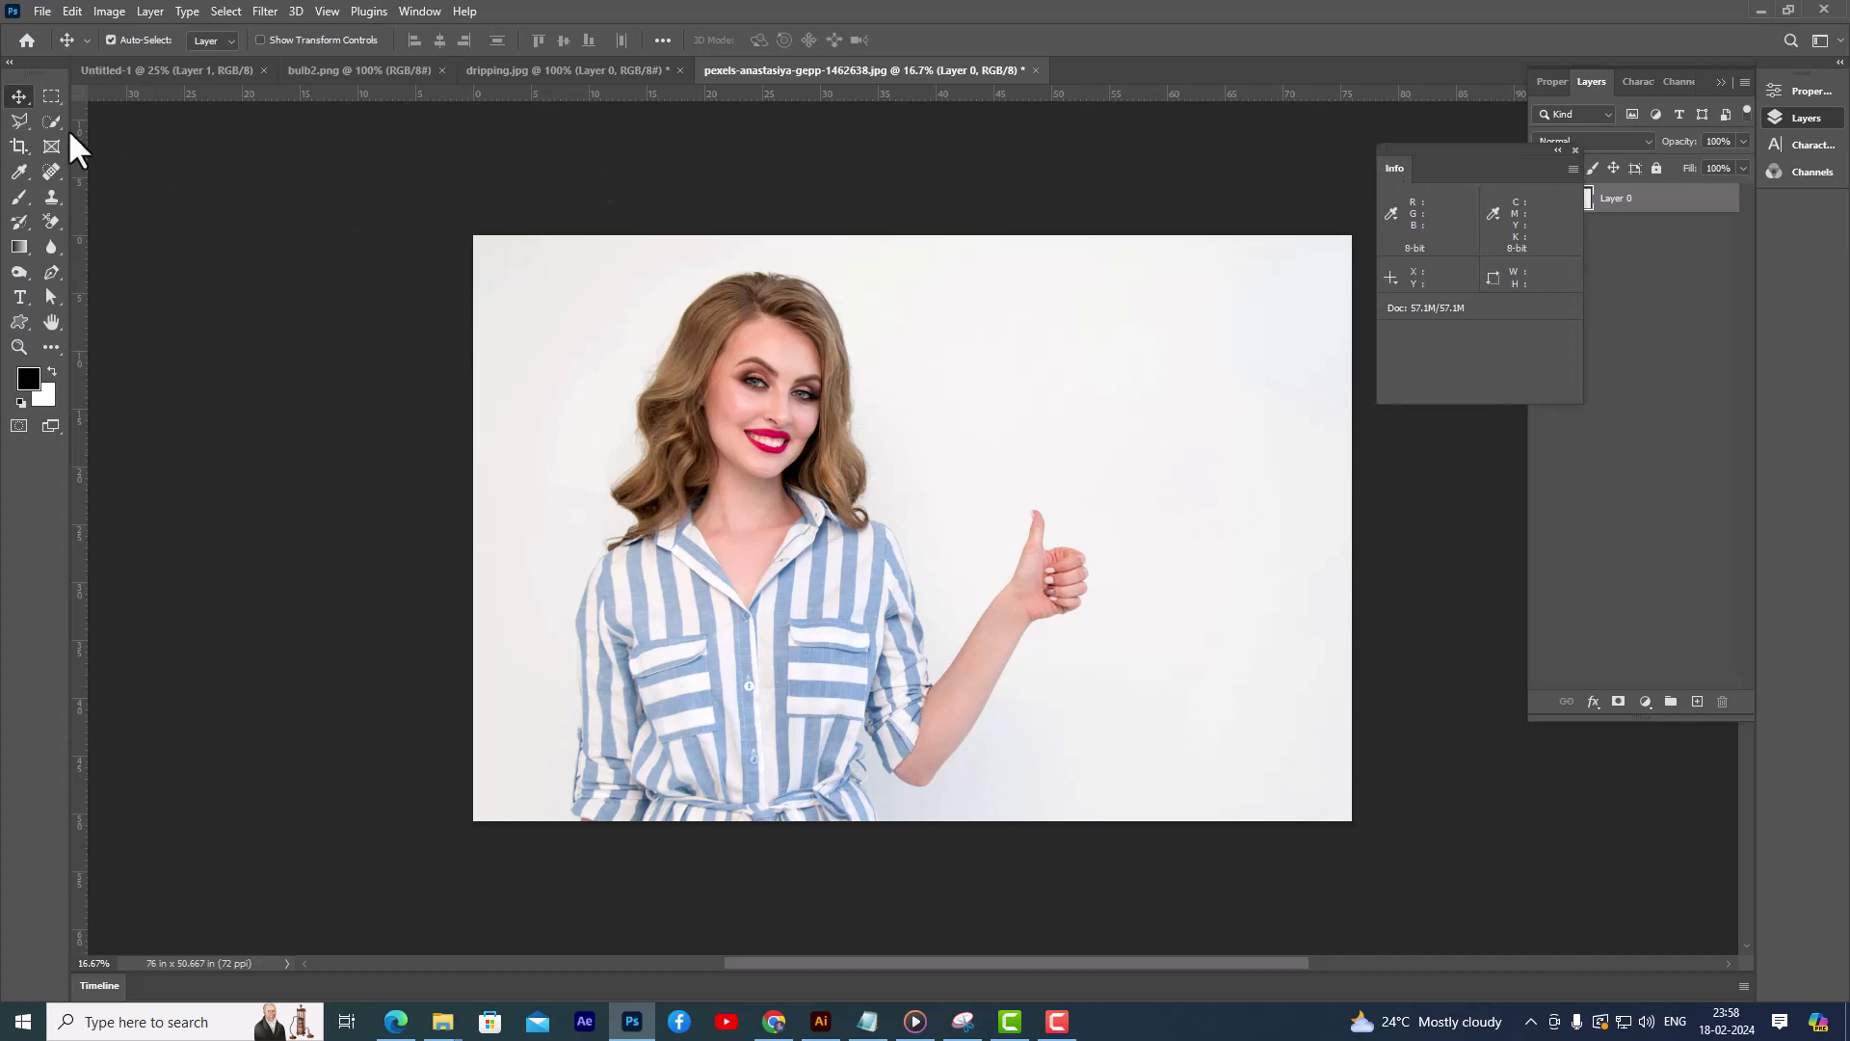
right_click(43, 112)
click(131, 135)
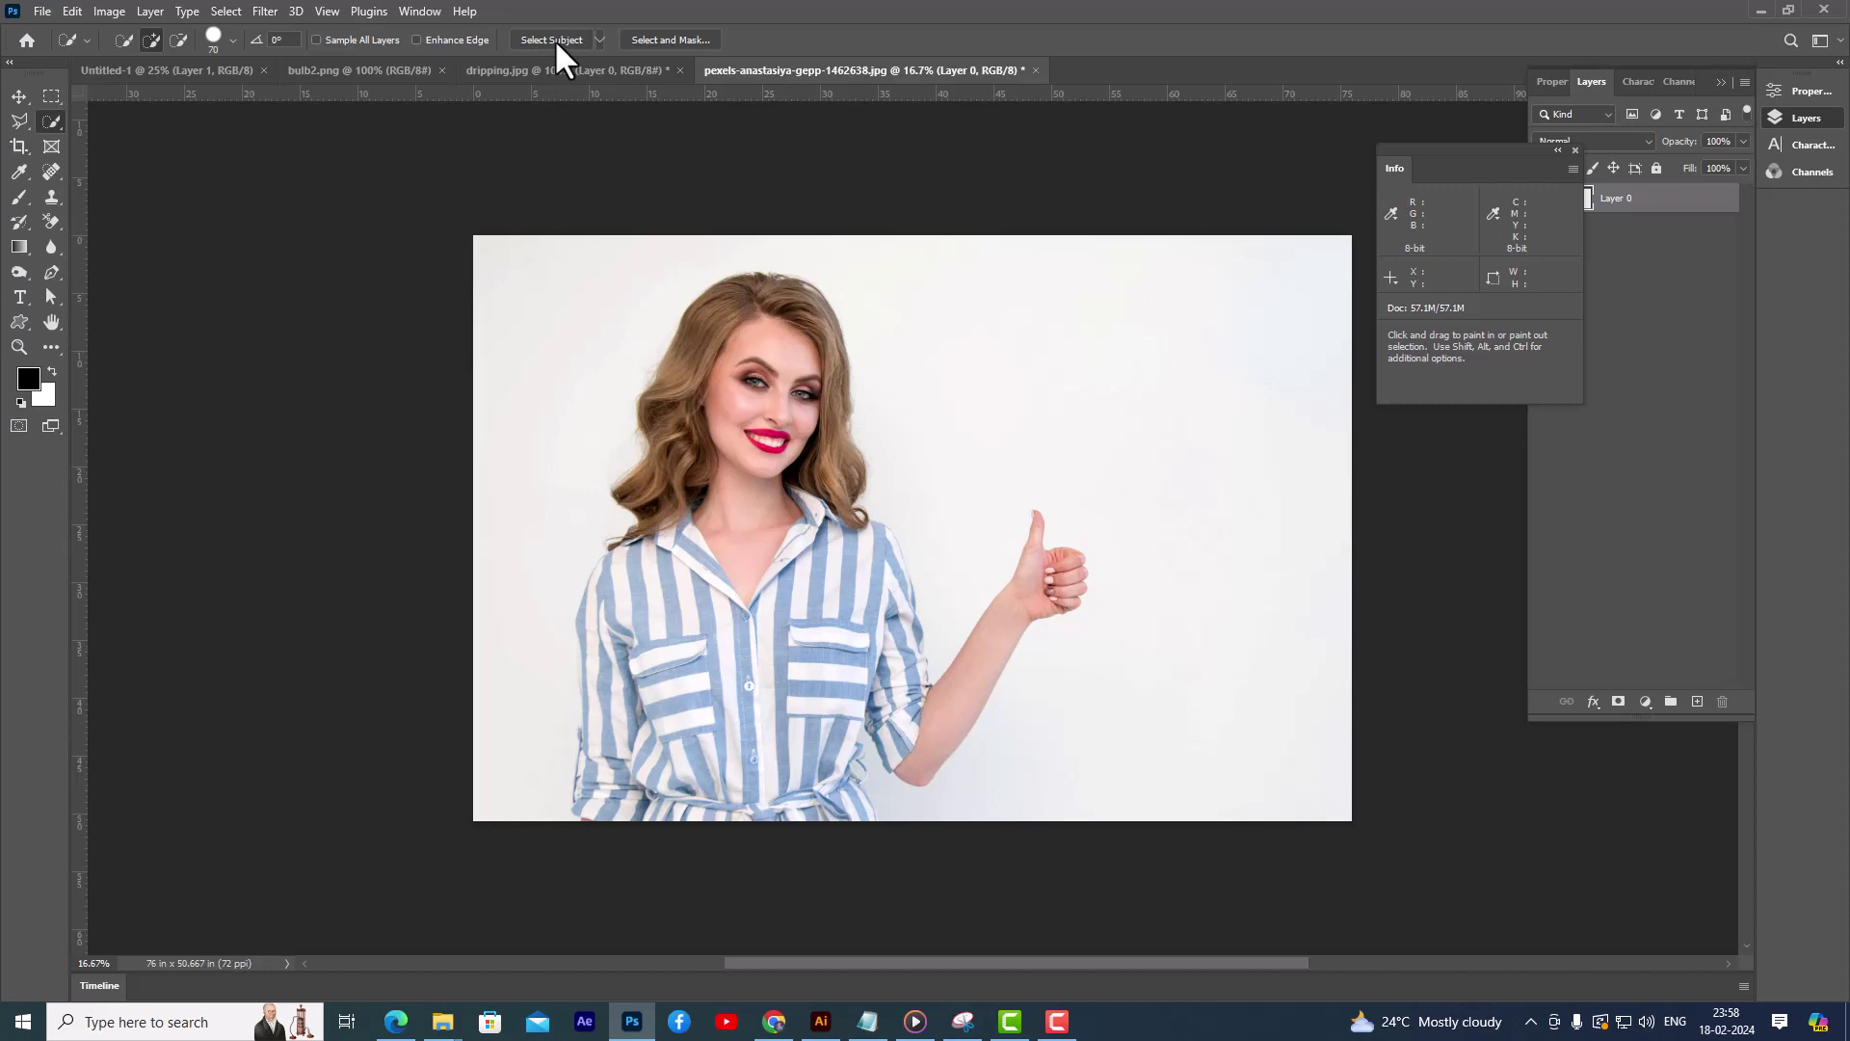
click(556, 44)
Step: Enter Select and Mask and zoom in on the woman
click(668, 39)
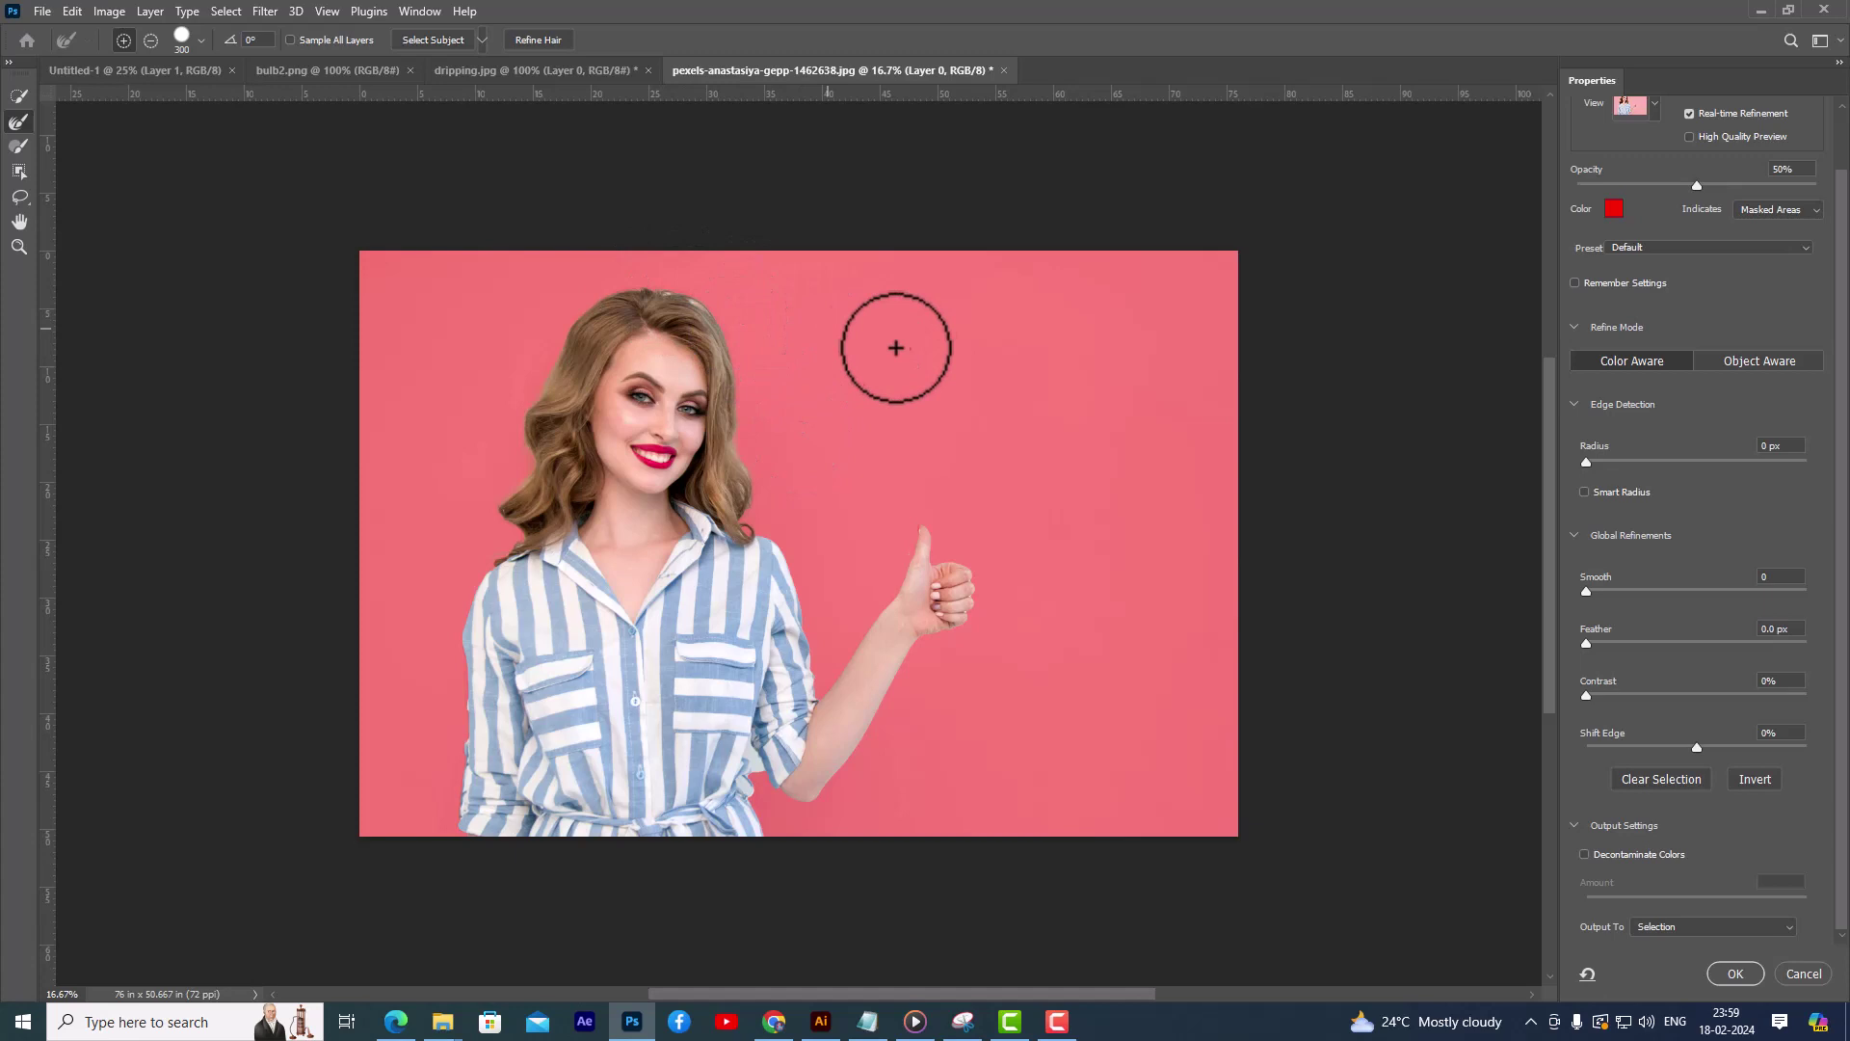
key(ctrl+plus)
key(ctrl+plus)
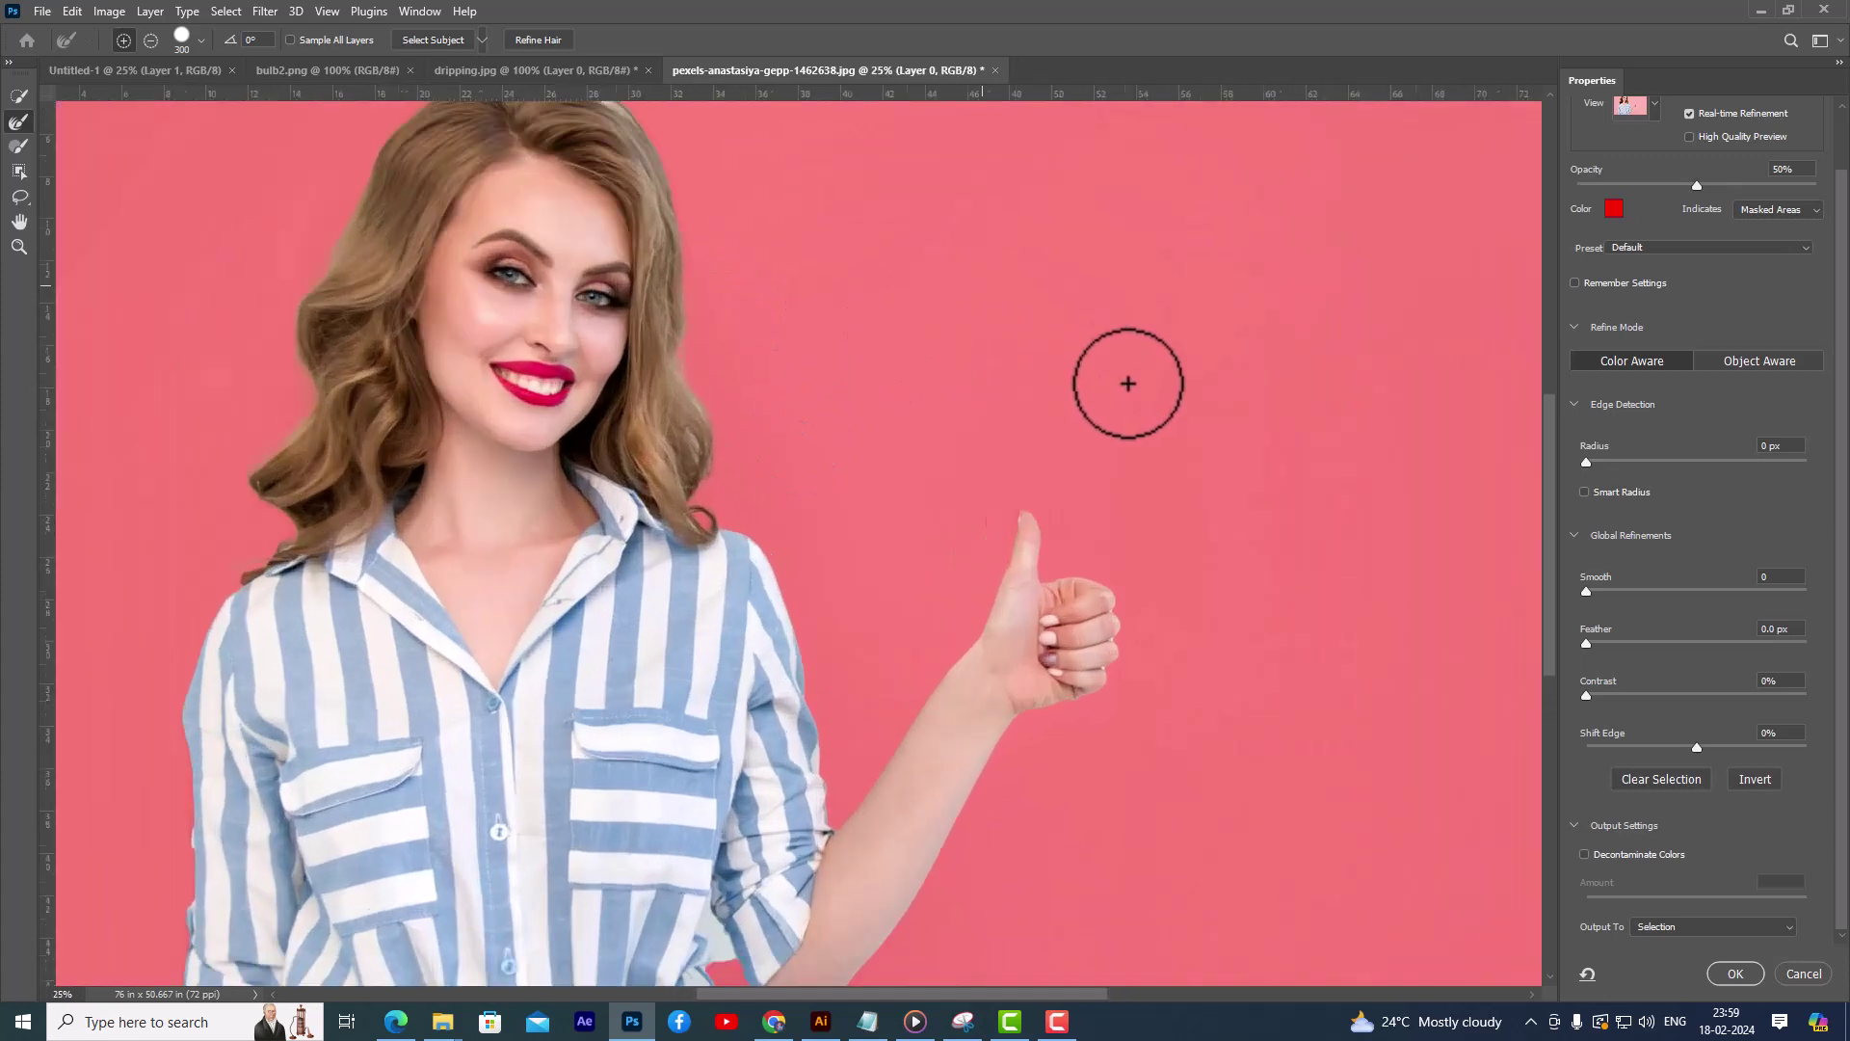
scroll(1049, 376, up, 2)
scroll(704, 222, up, 1)
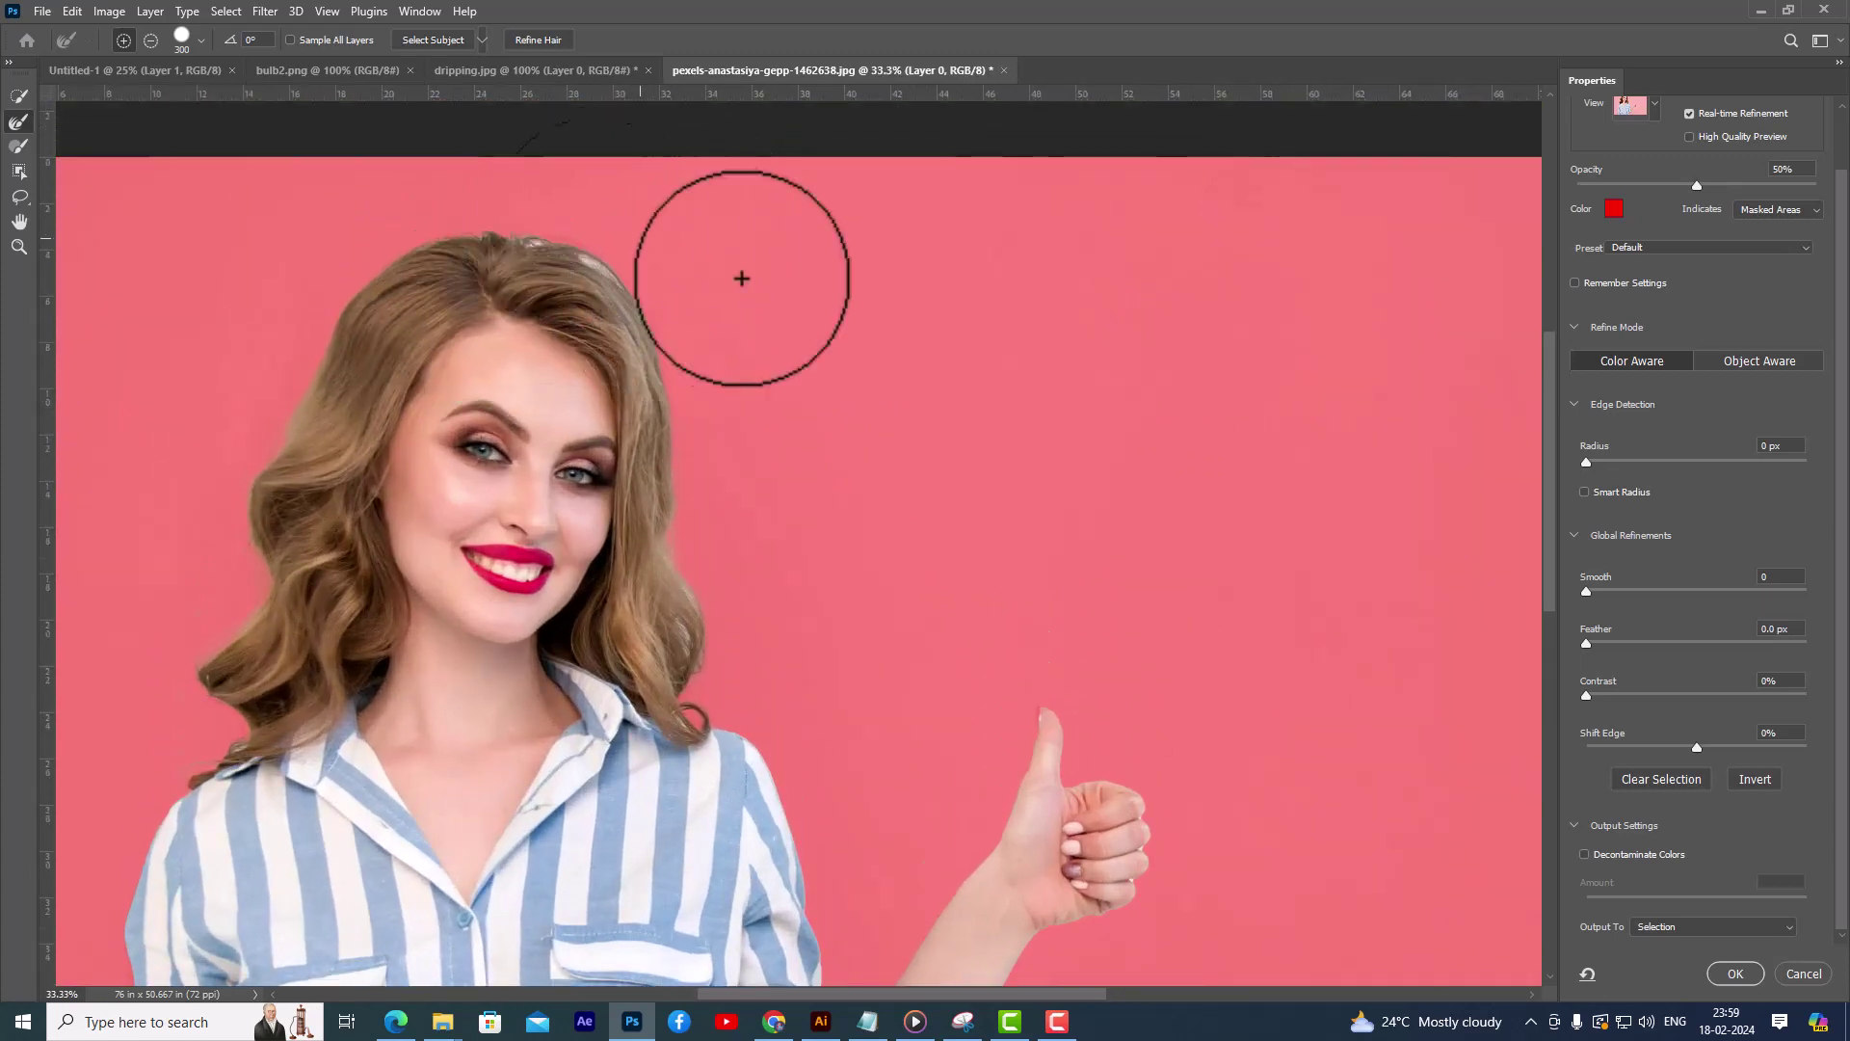
Step: Brush along the top of her hair with the Refine Edge Brush at size 125
click(20, 123)
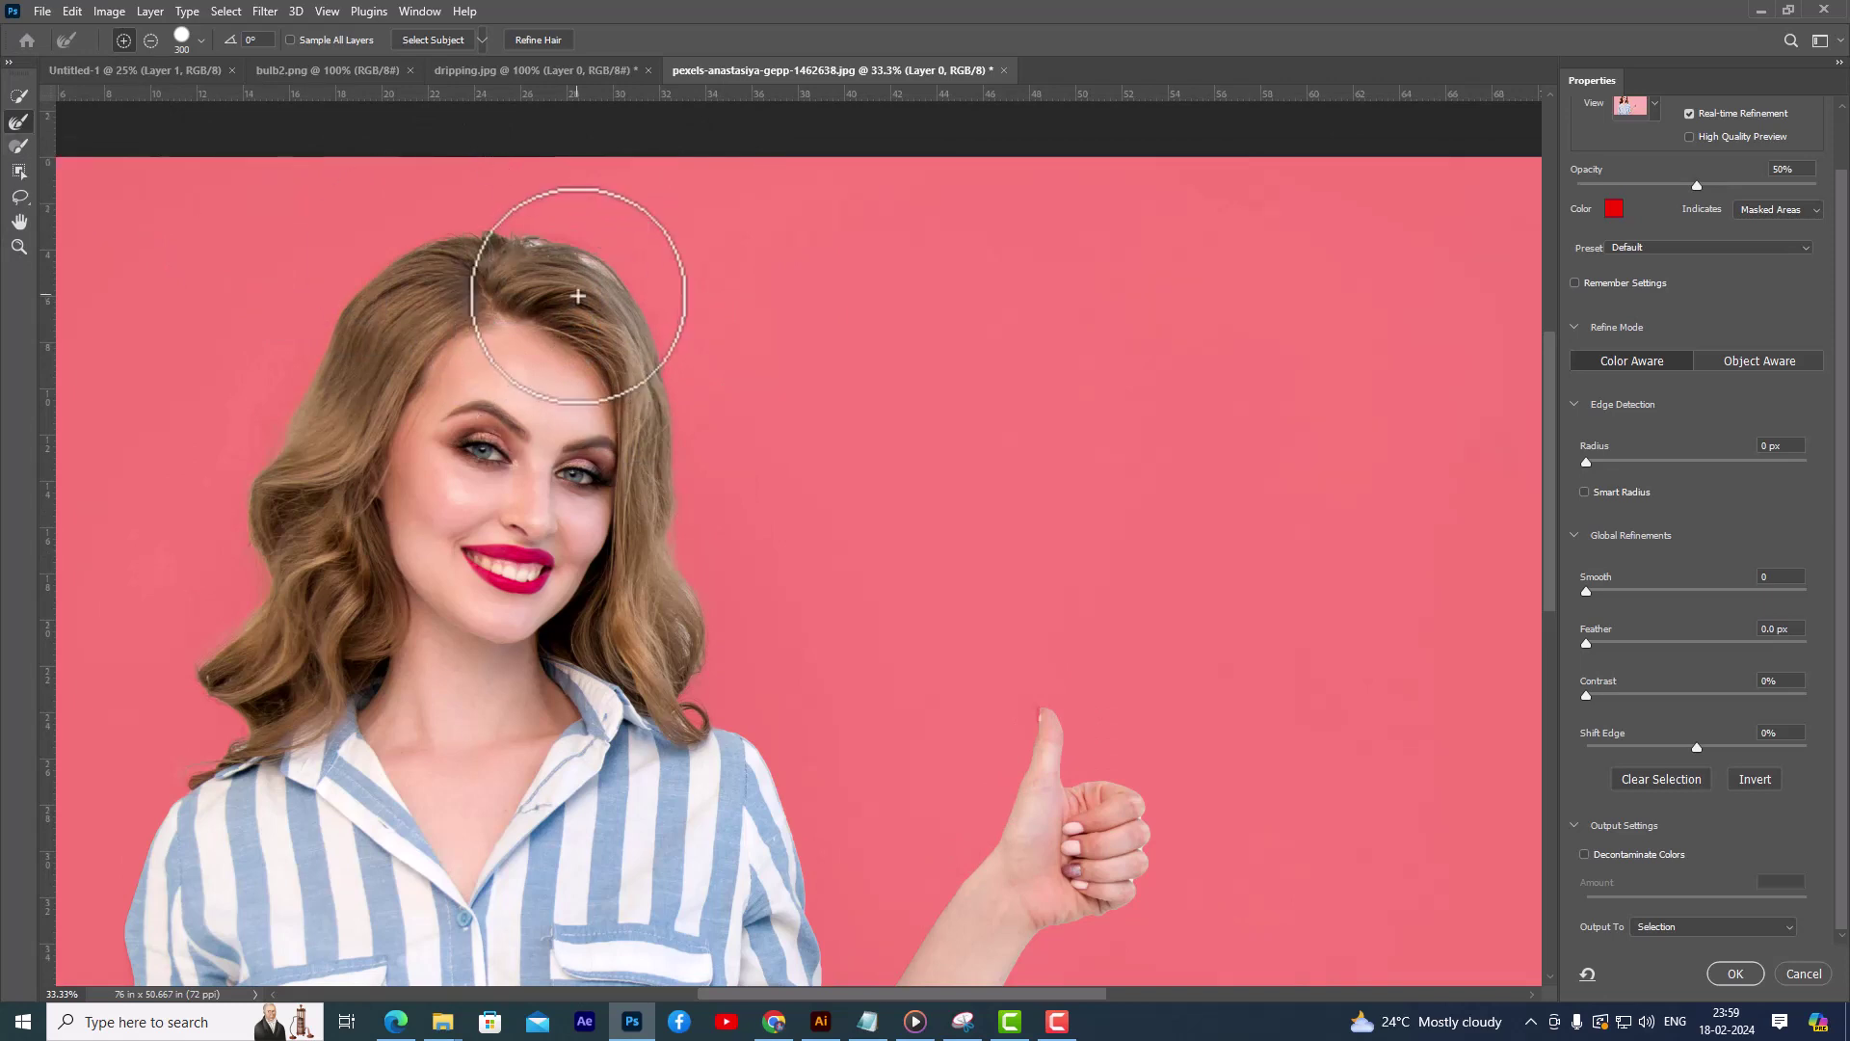
key(bracketleft)
key(bracketleft)
key(bracketleft)
key(bracketleft)
key(bracketleft)
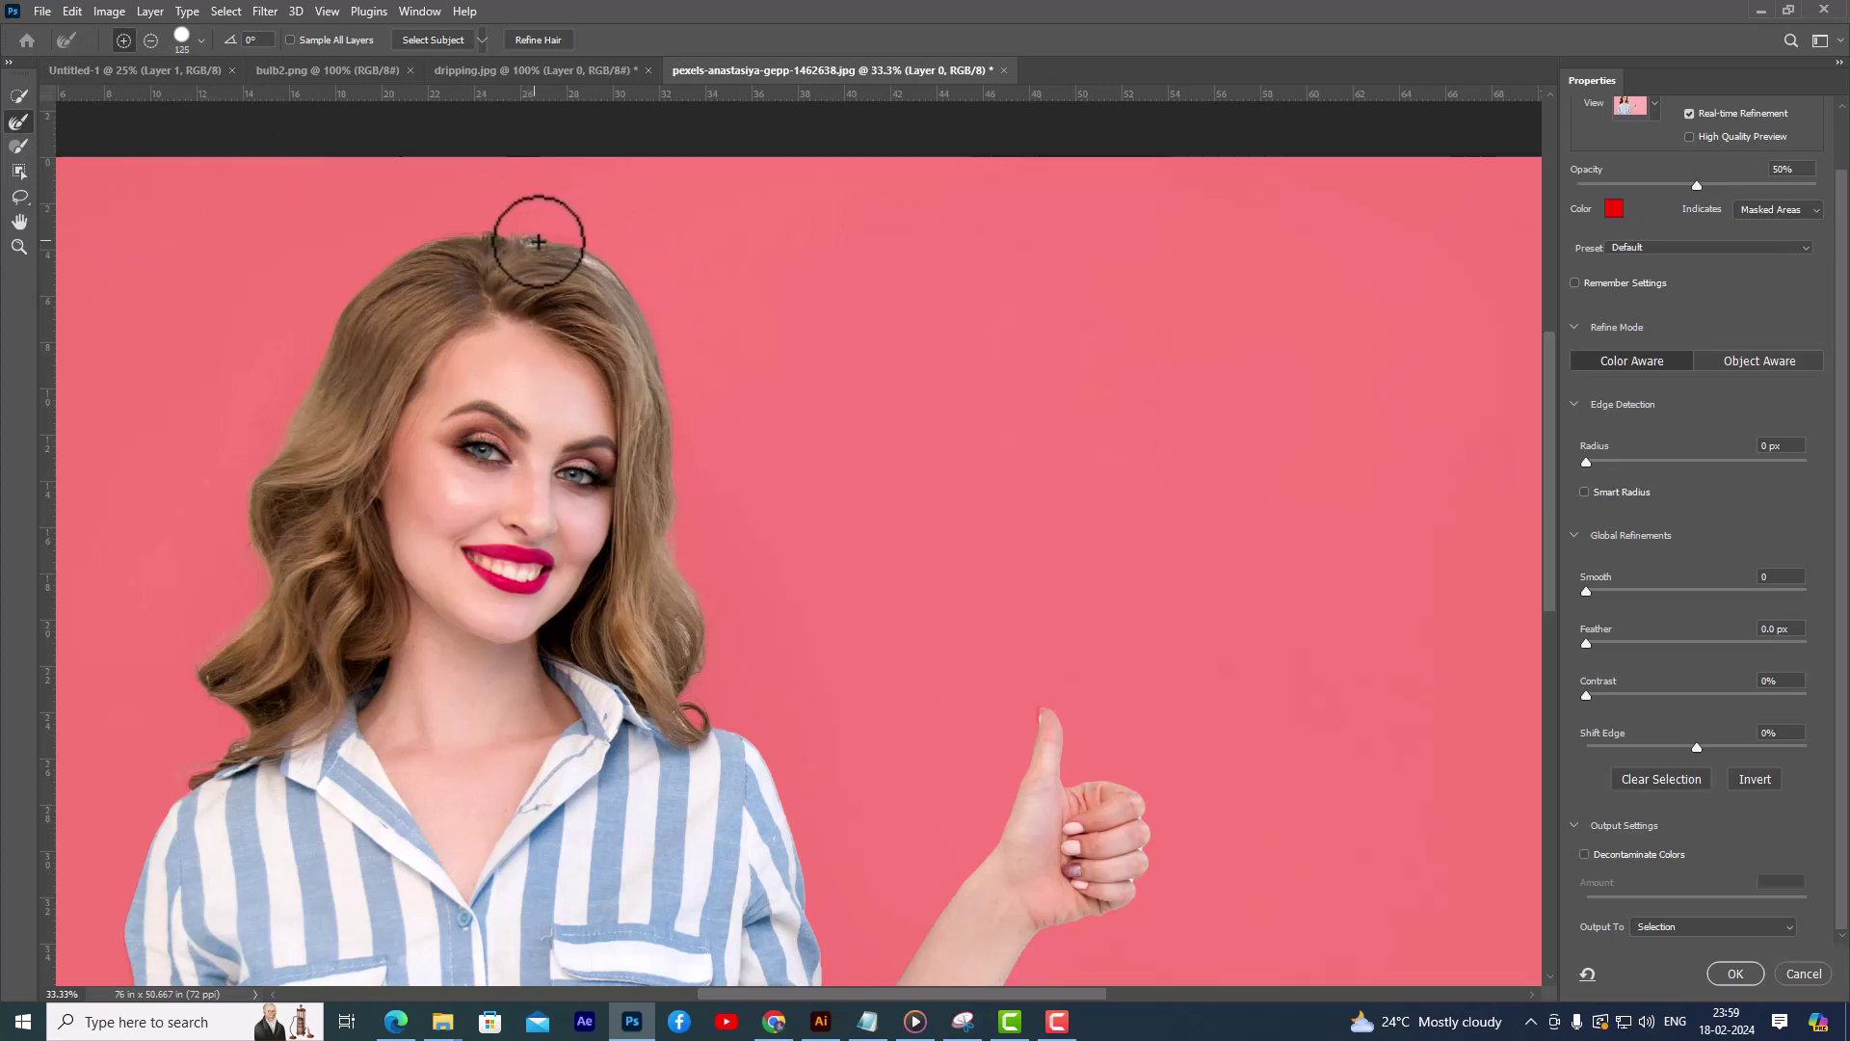
mouse_move(532, 241)
mouse_down()
mouse_move(618, 282)
mouse_move(674, 375)
mouse_up()
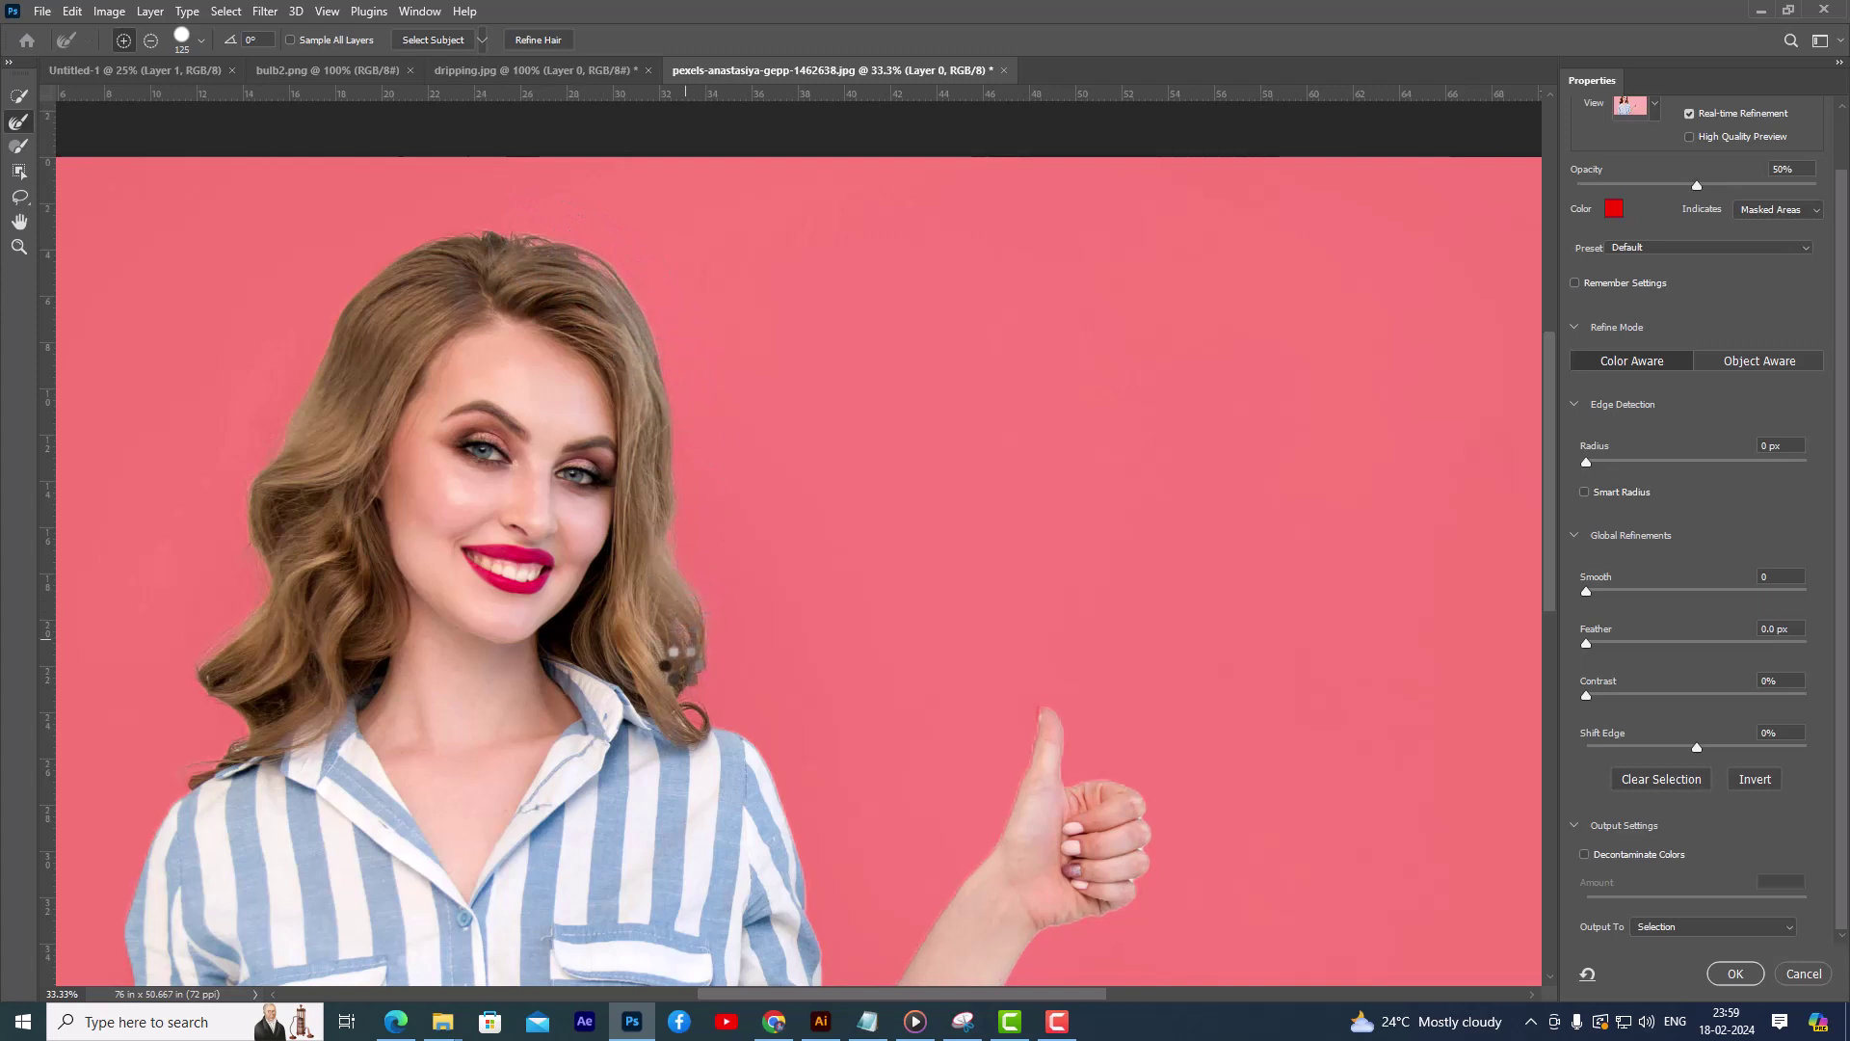
scroll(200, 659, down, 2)
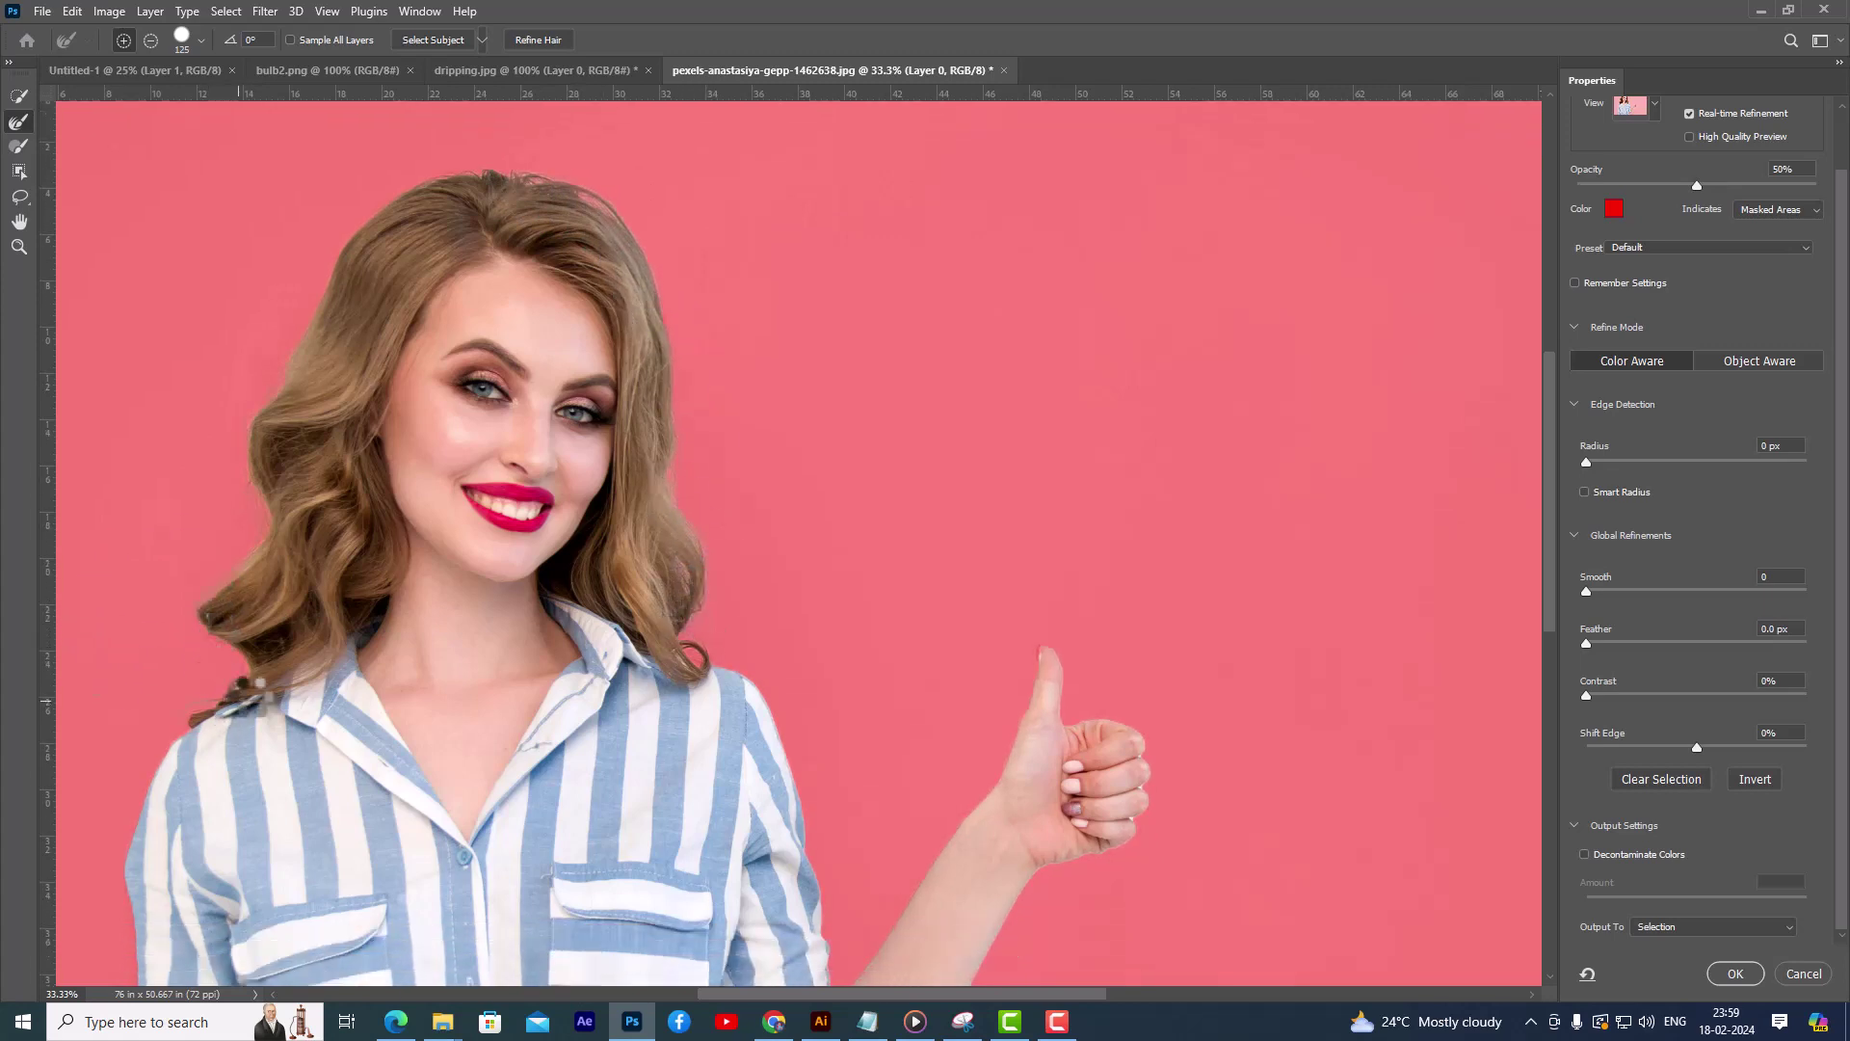
scroll(381, 229, up, 2)
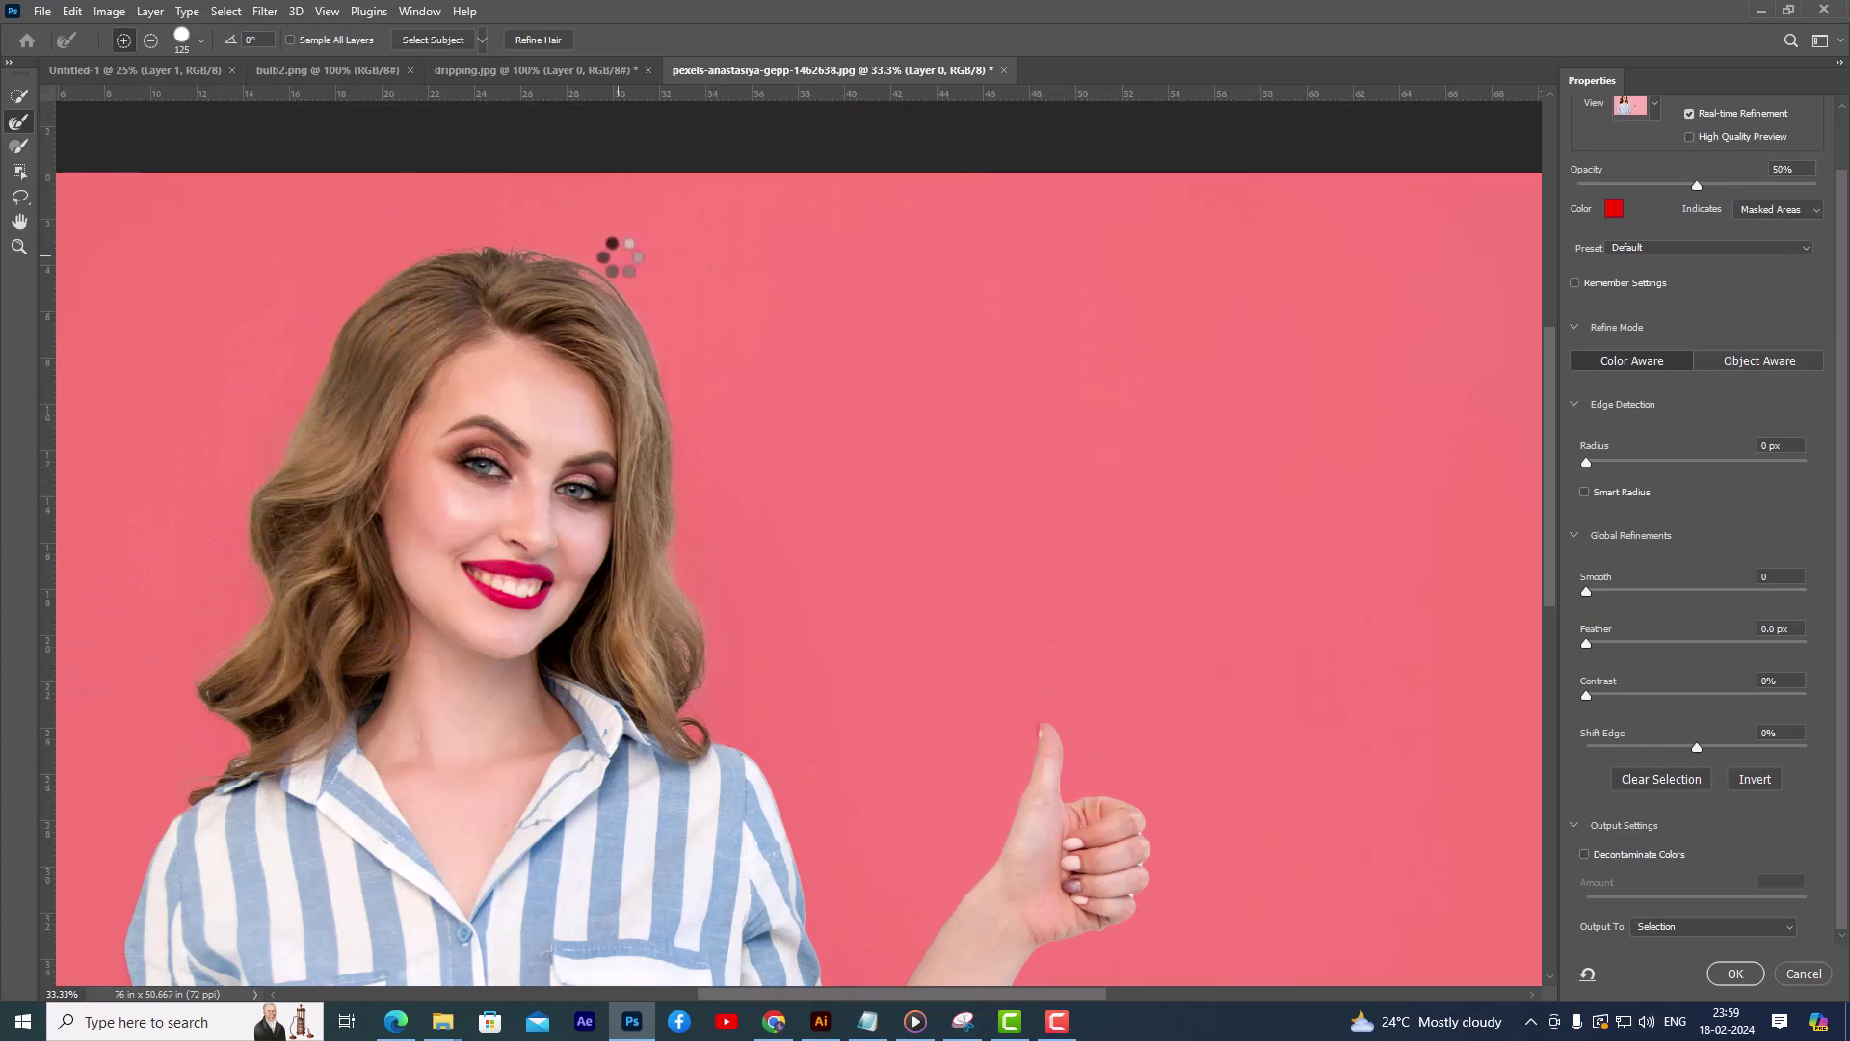
scroll(861, 320, down, 2)
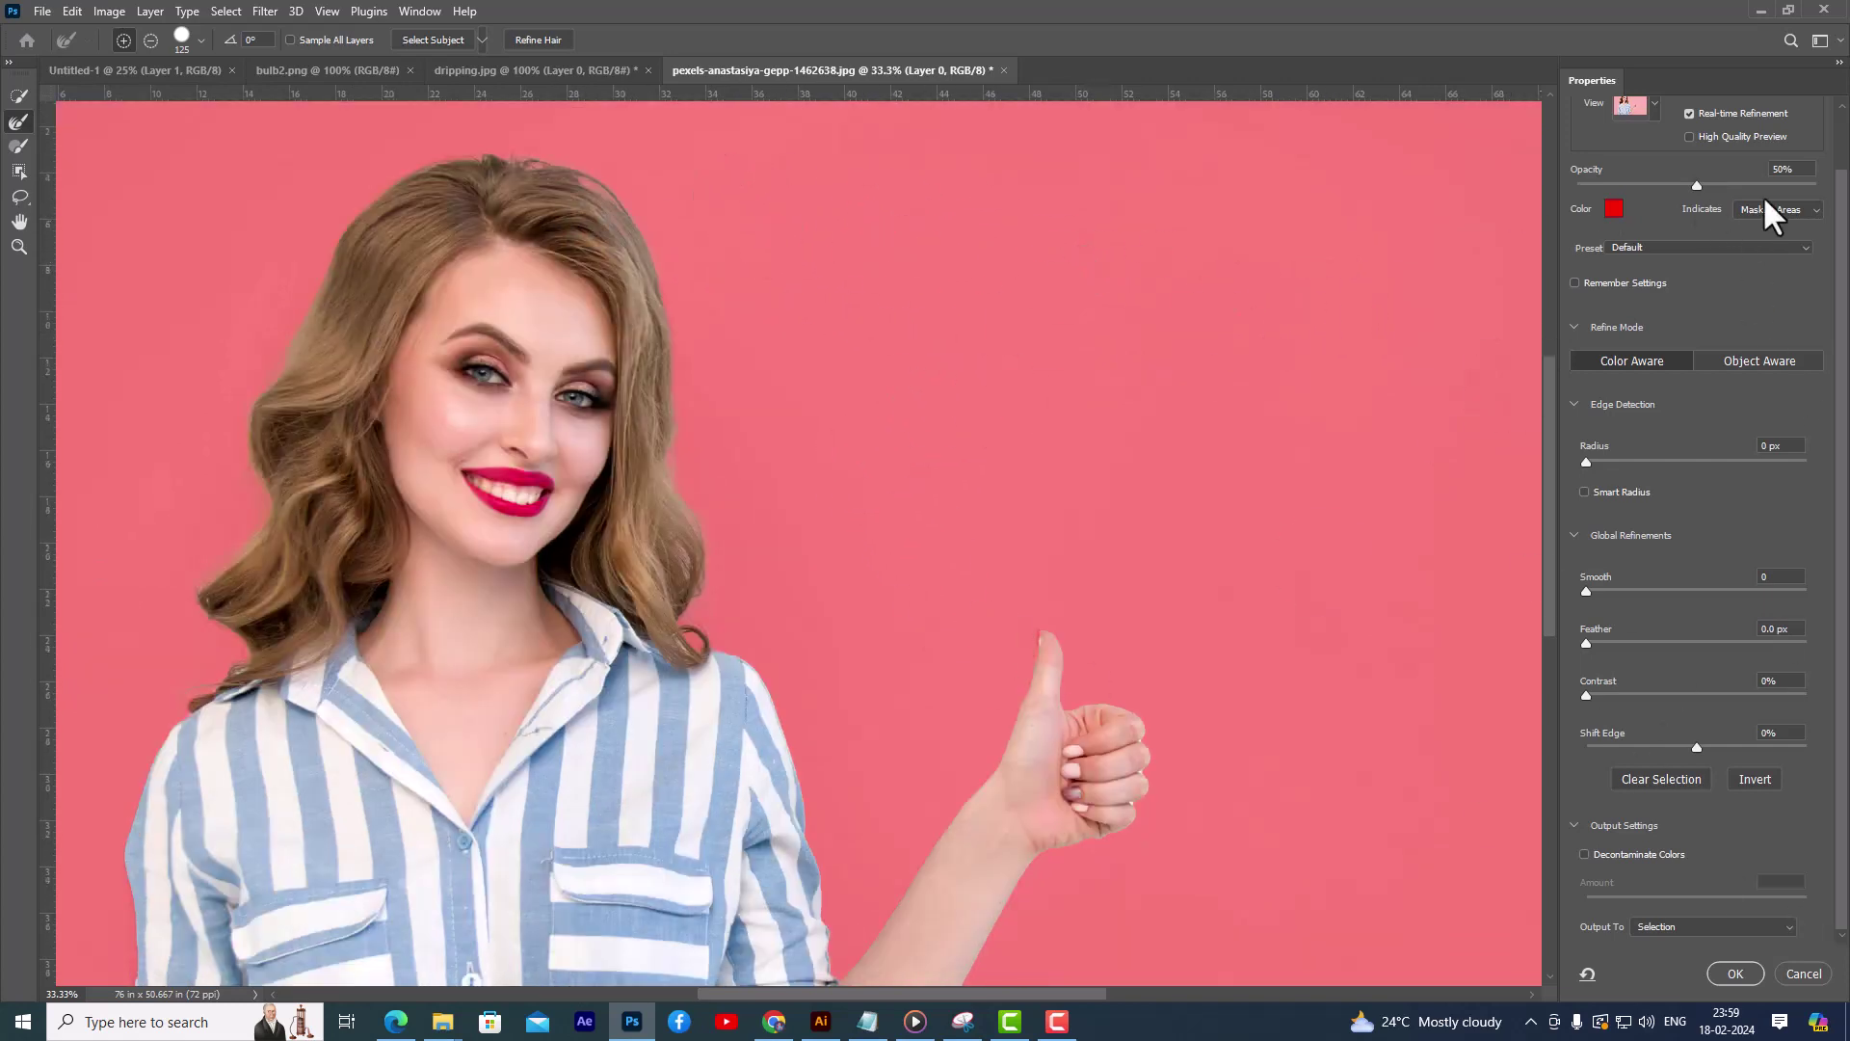
Step: Keep the Overlay edge preview and turn on Decontaminate Colors at 100%
scroll(1215, 390, up, 1)
scroll(1713, 204, up, 2)
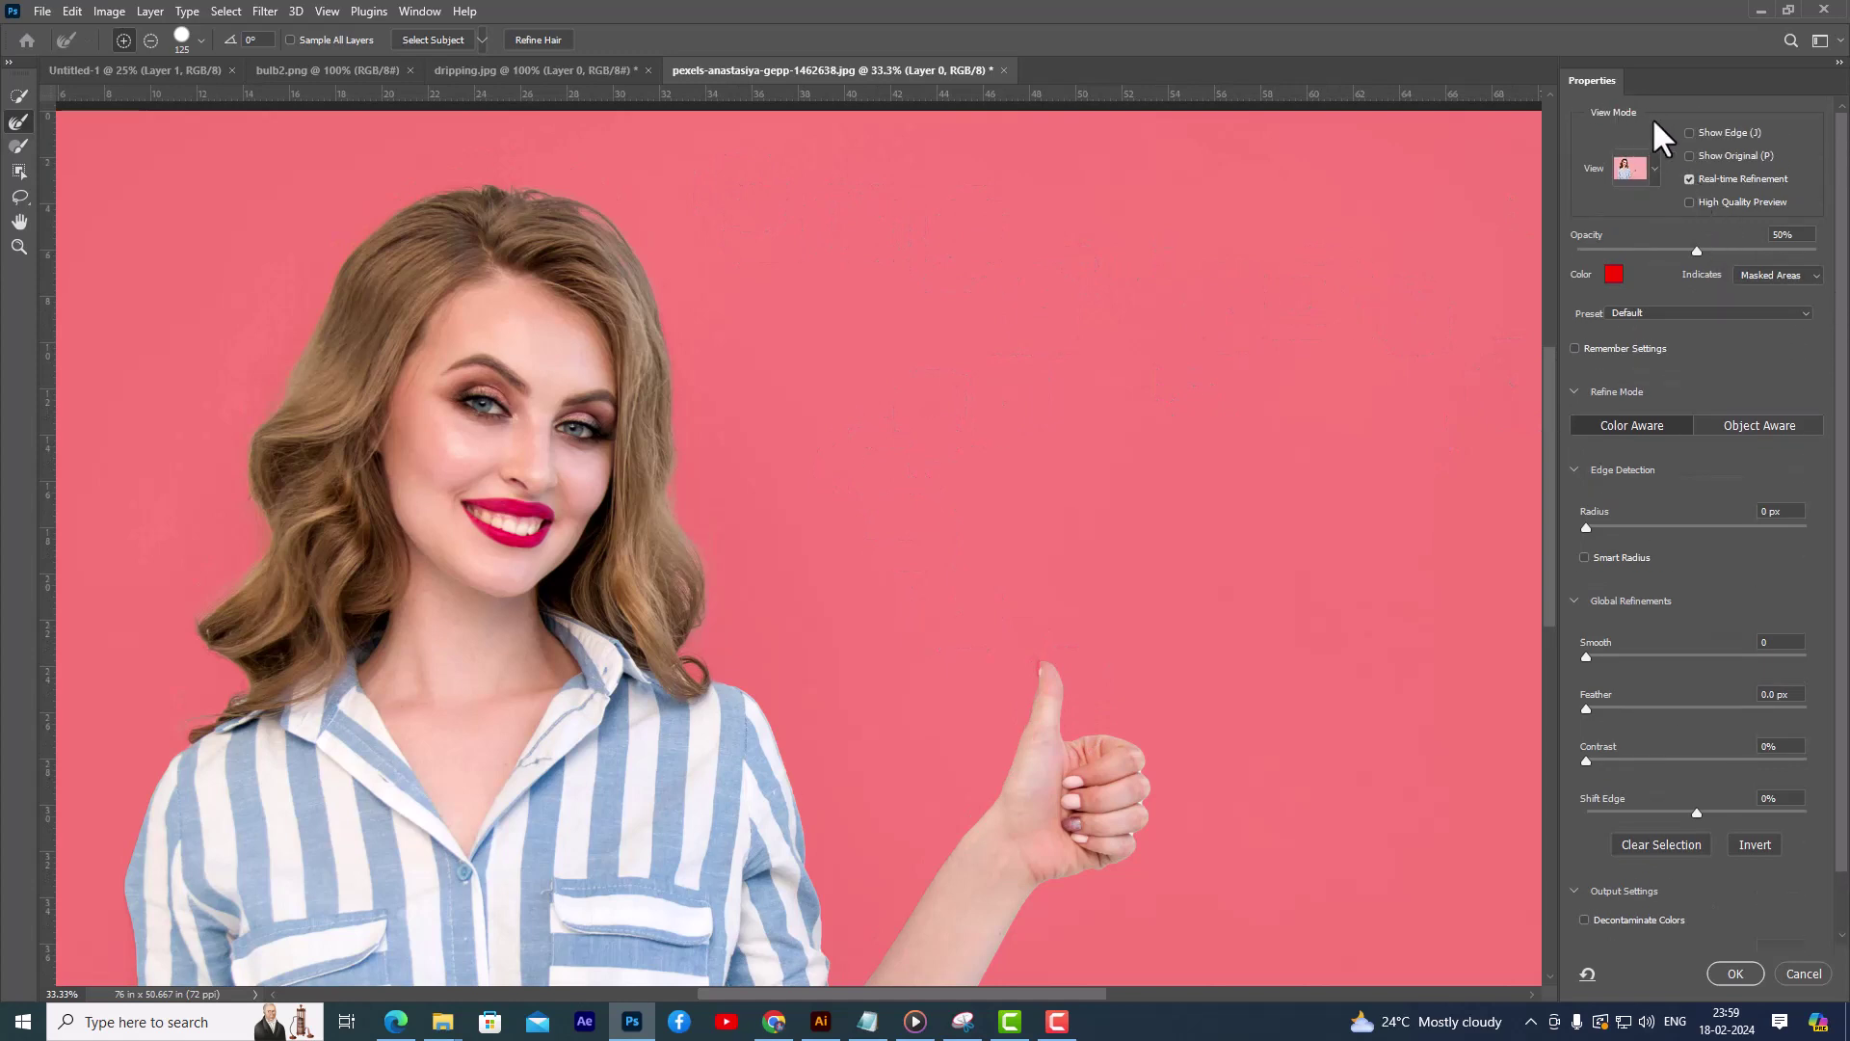
click(1655, 170)
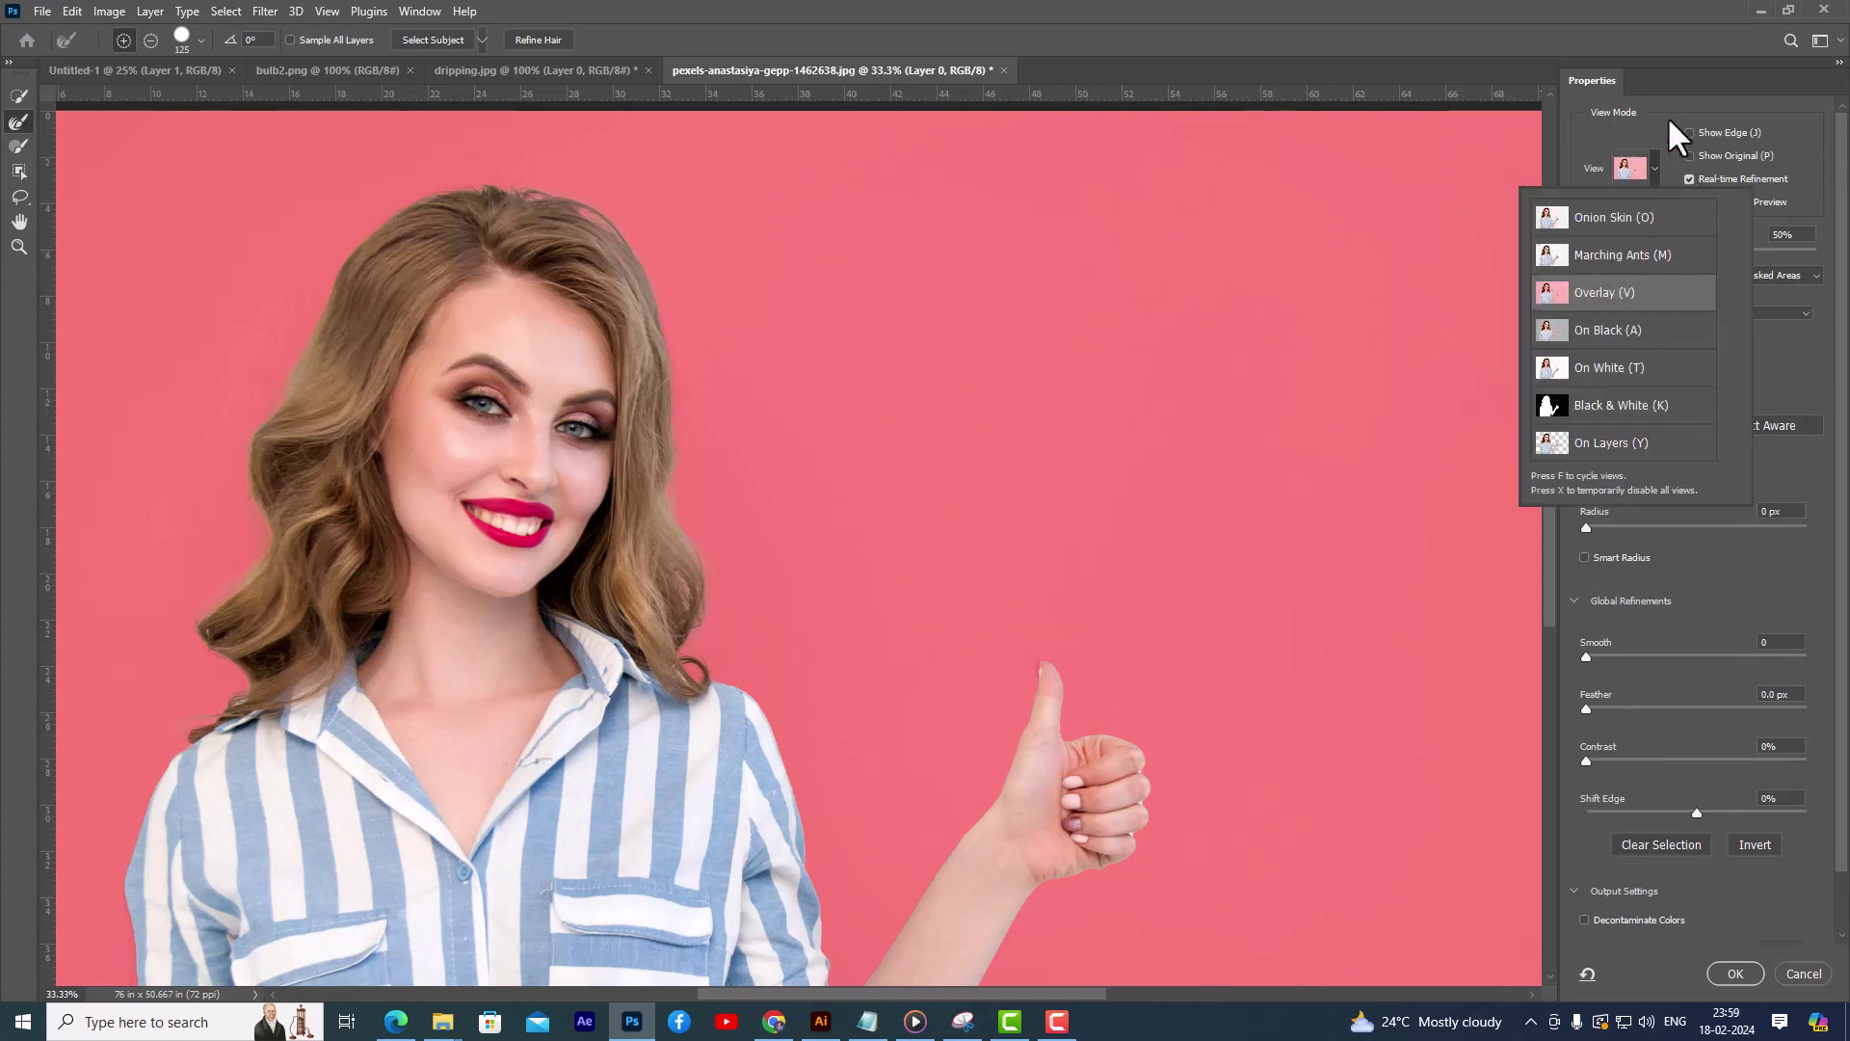
click(1672, 126)
scroll(1744, 559, down, 2)
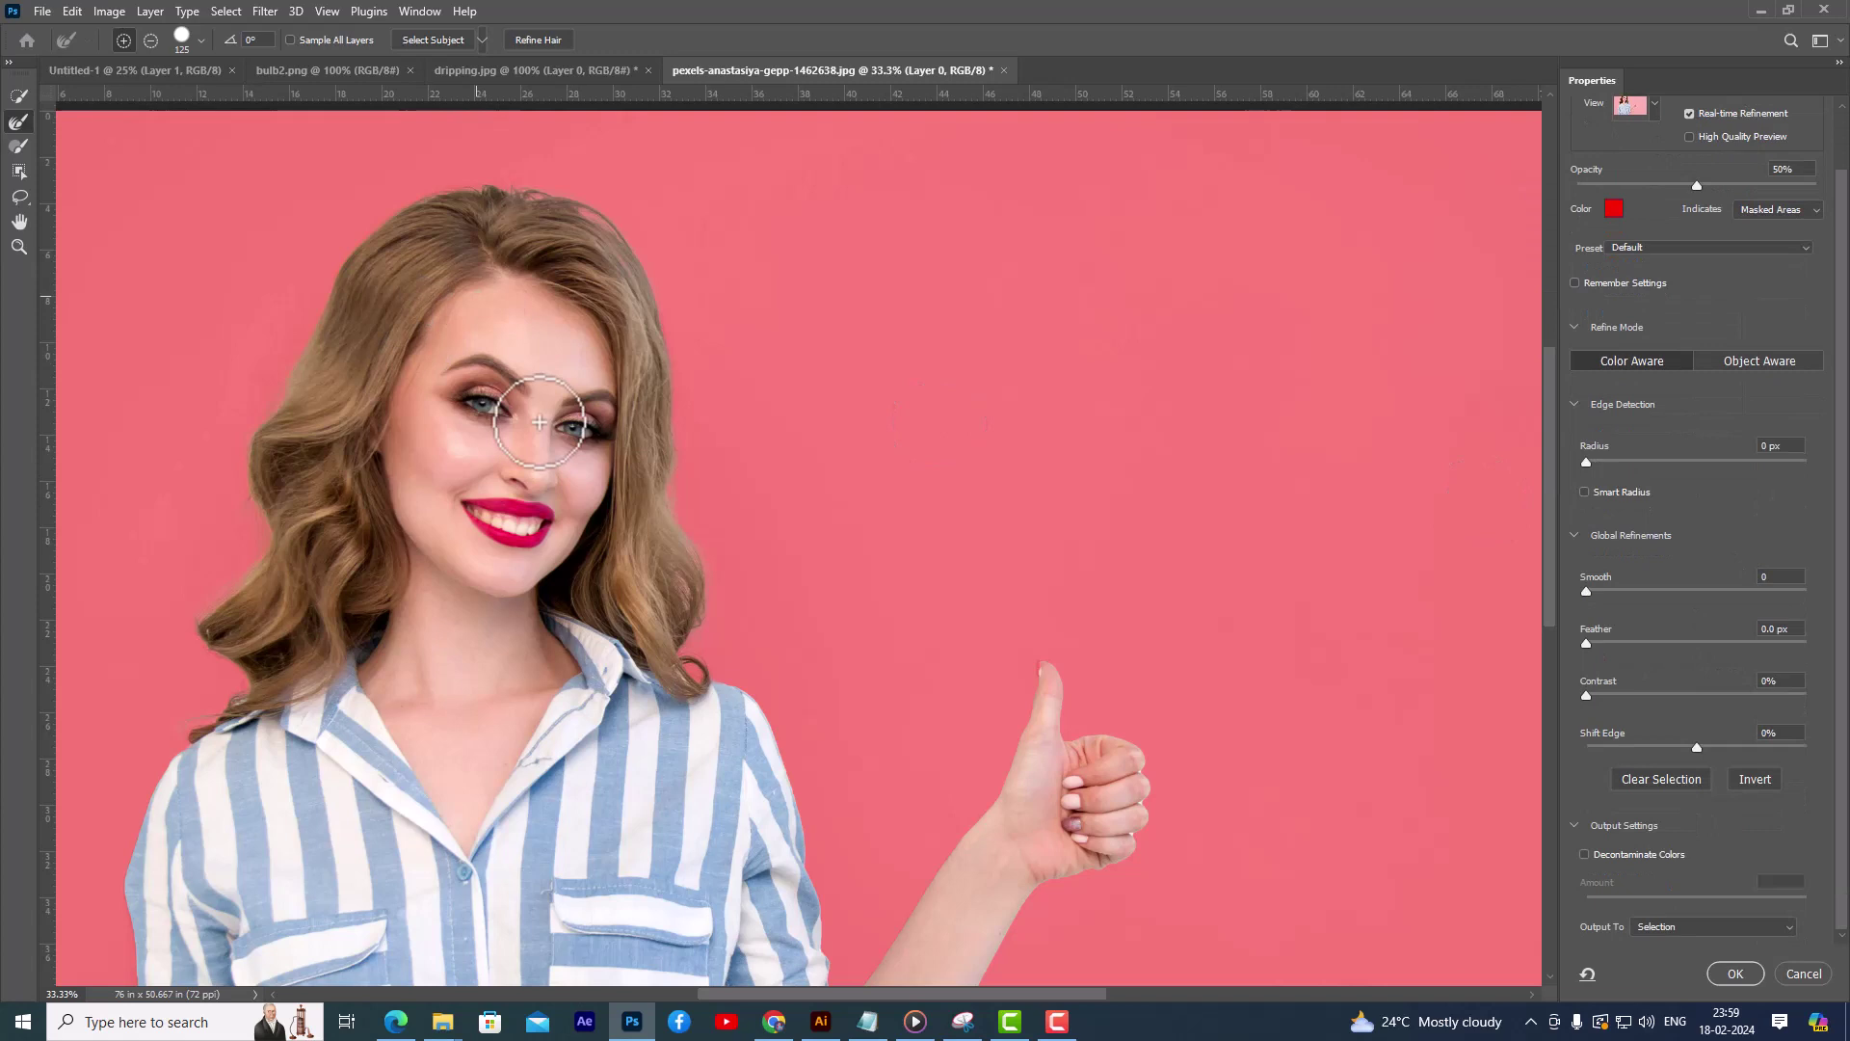
scroll(644, 445, down, 5)
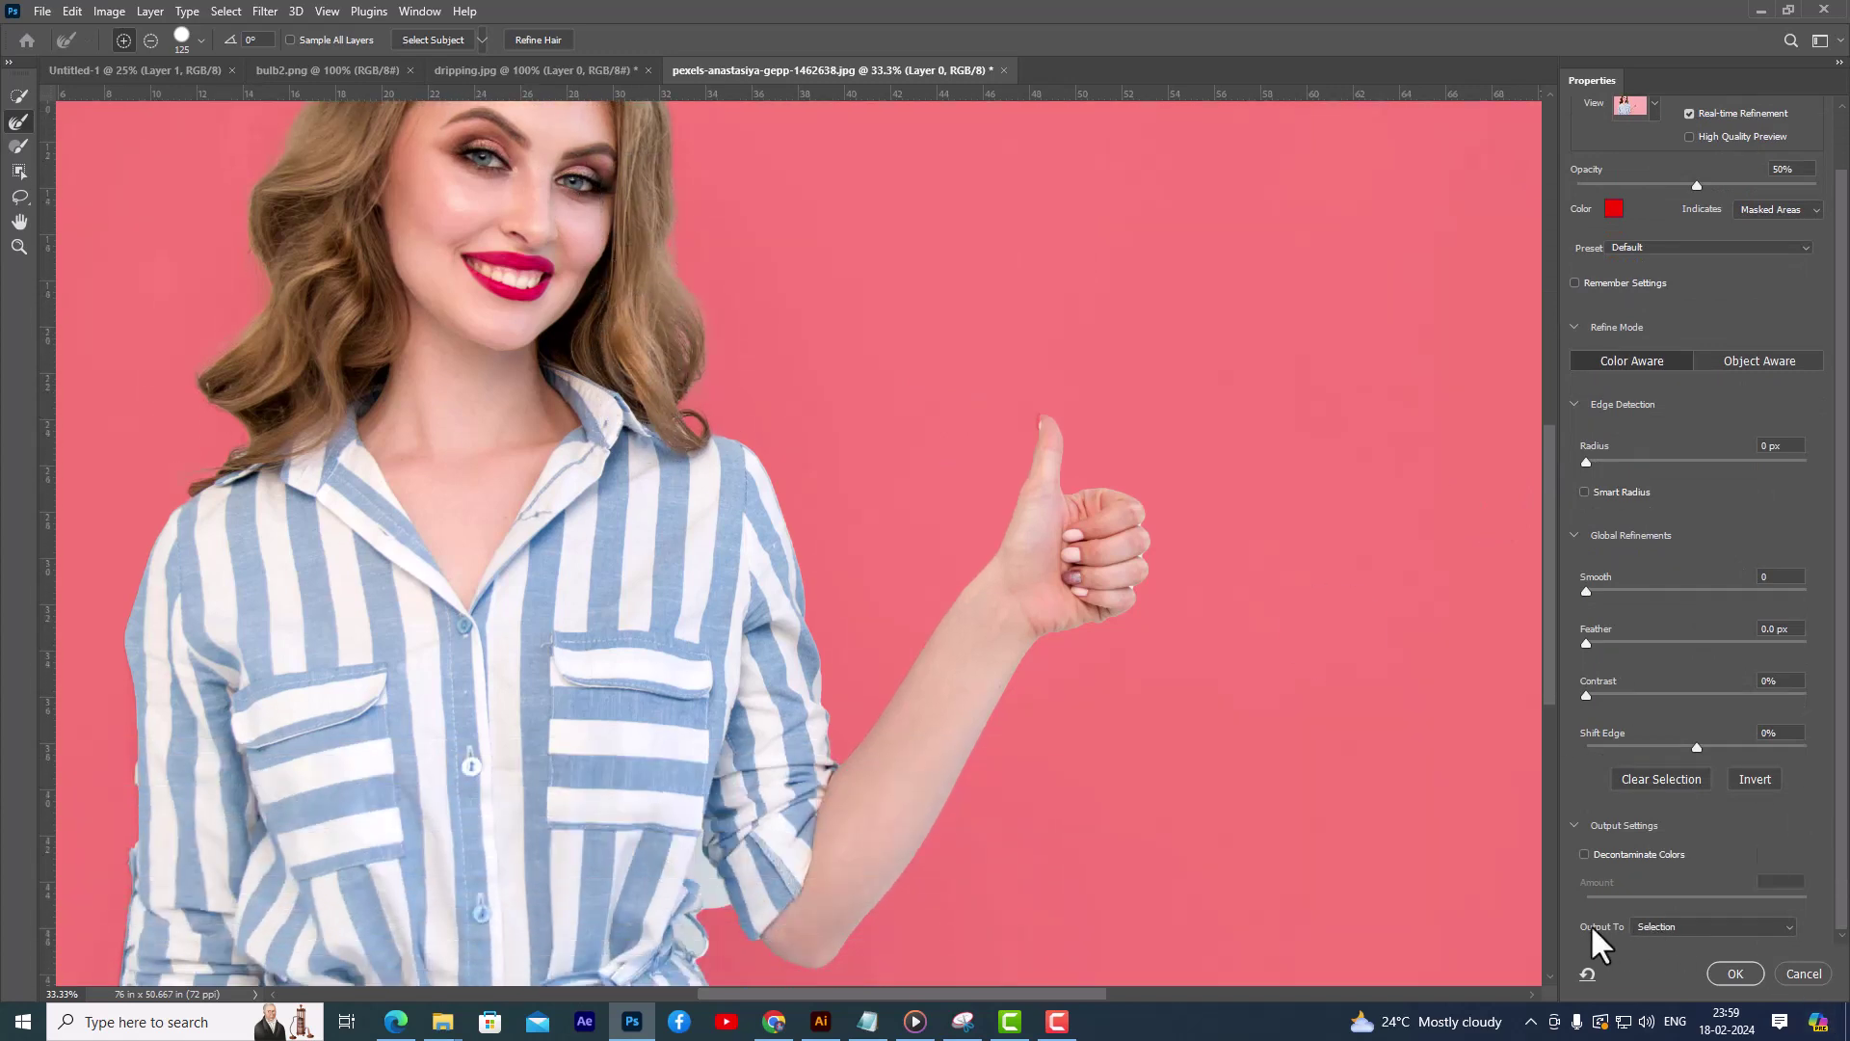
scroll(1059, 693, up, 4)
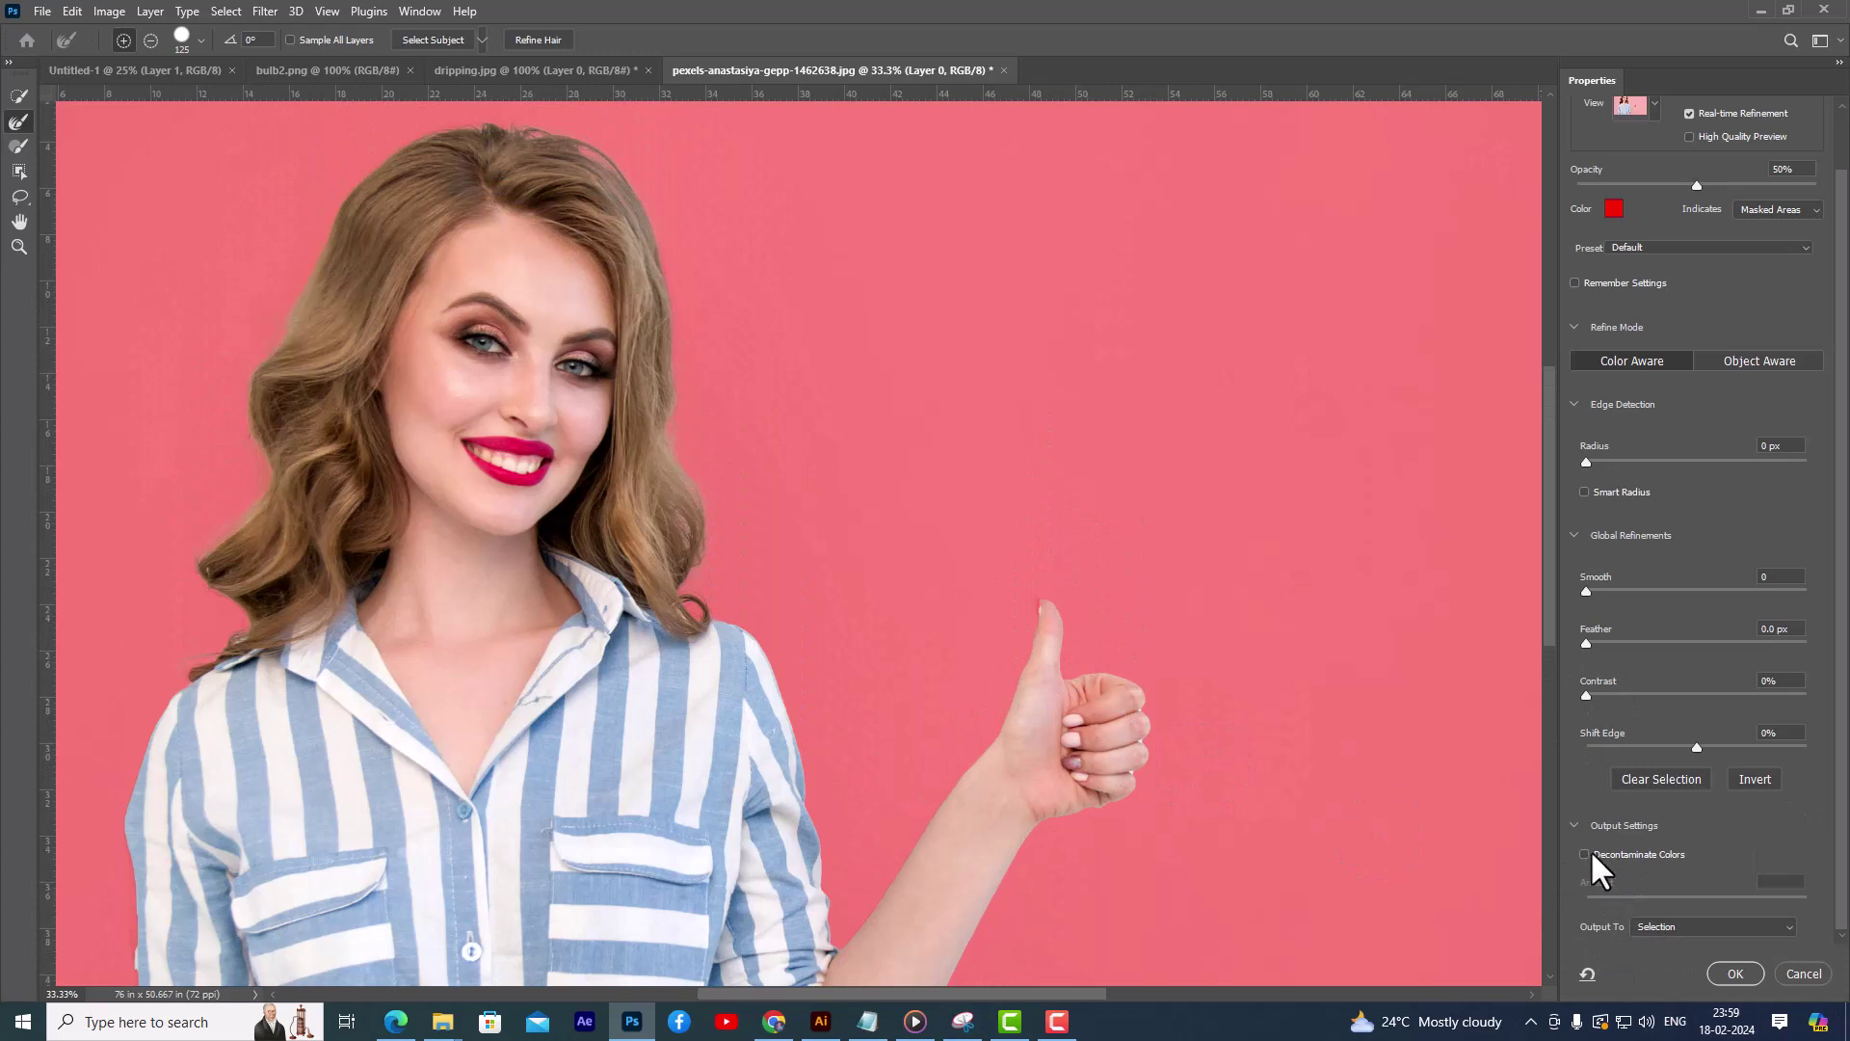
click(1584, 854)
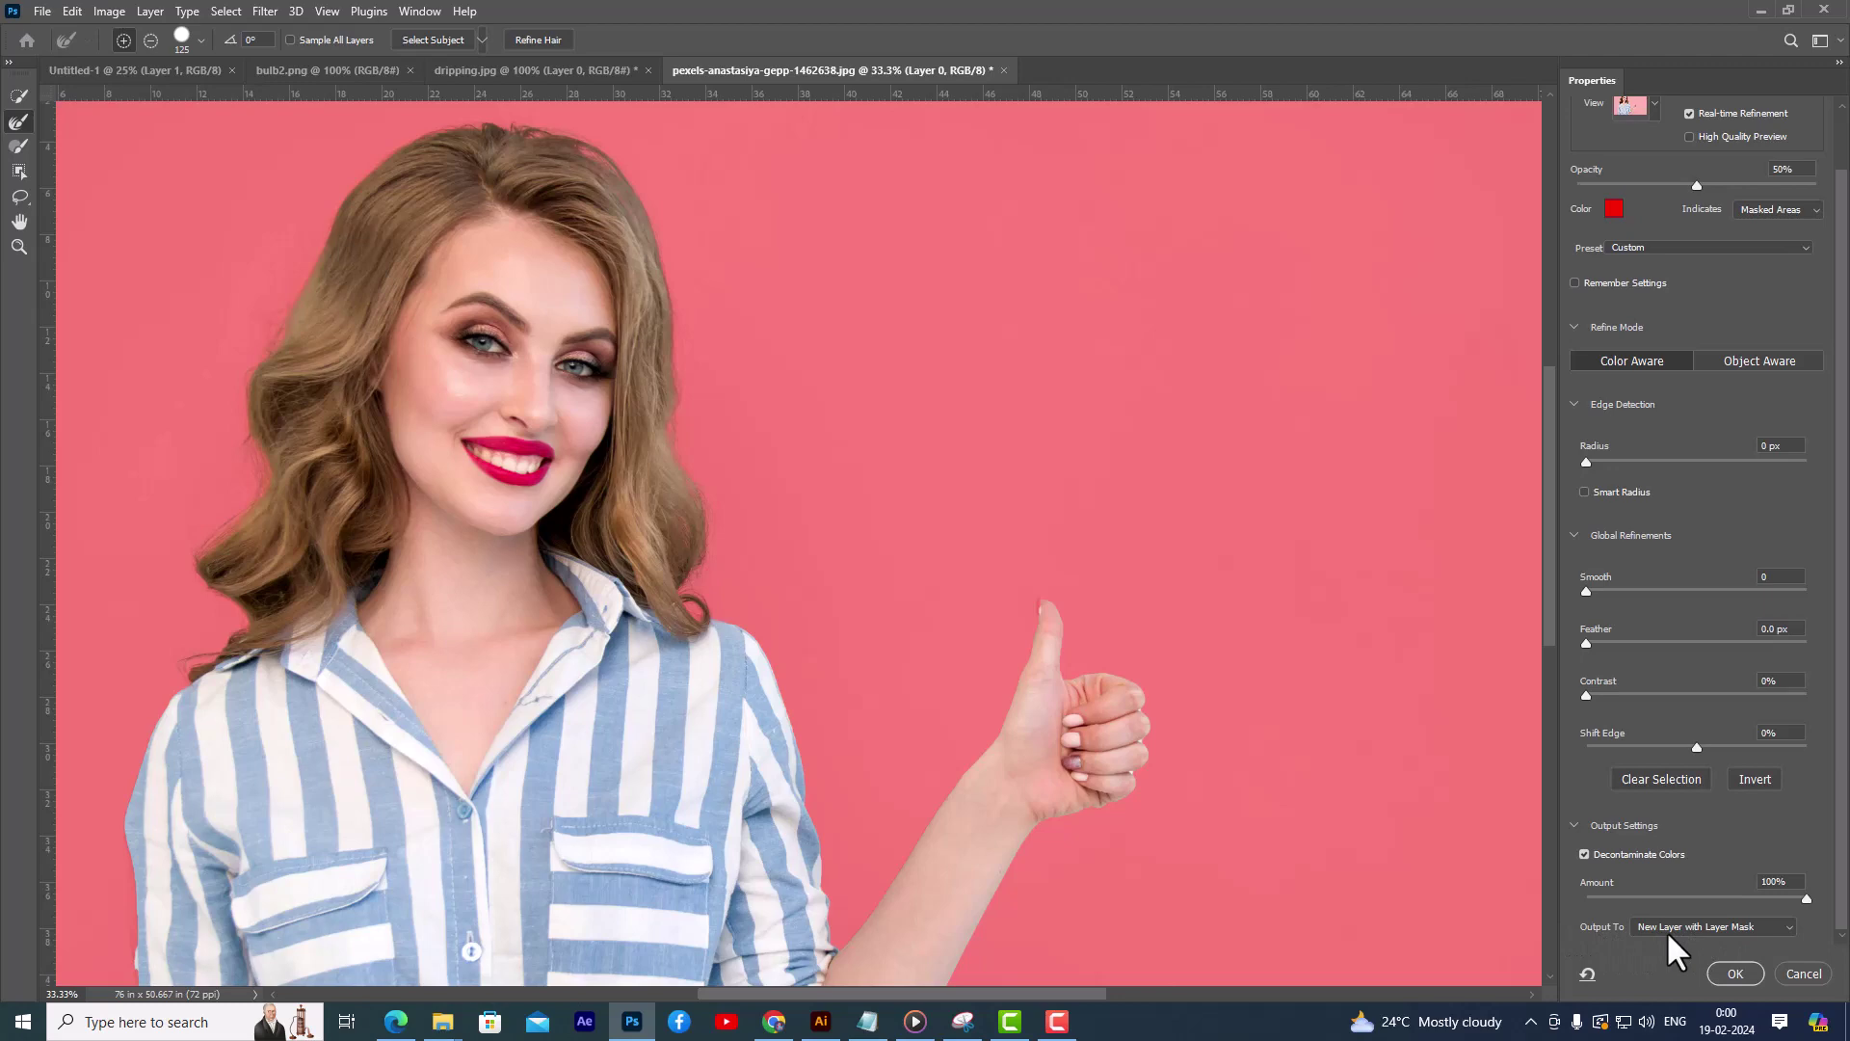
Step: Output the refined cutout as Layer 0 copy with a layer mask, then zoom out
click(1733, 973)
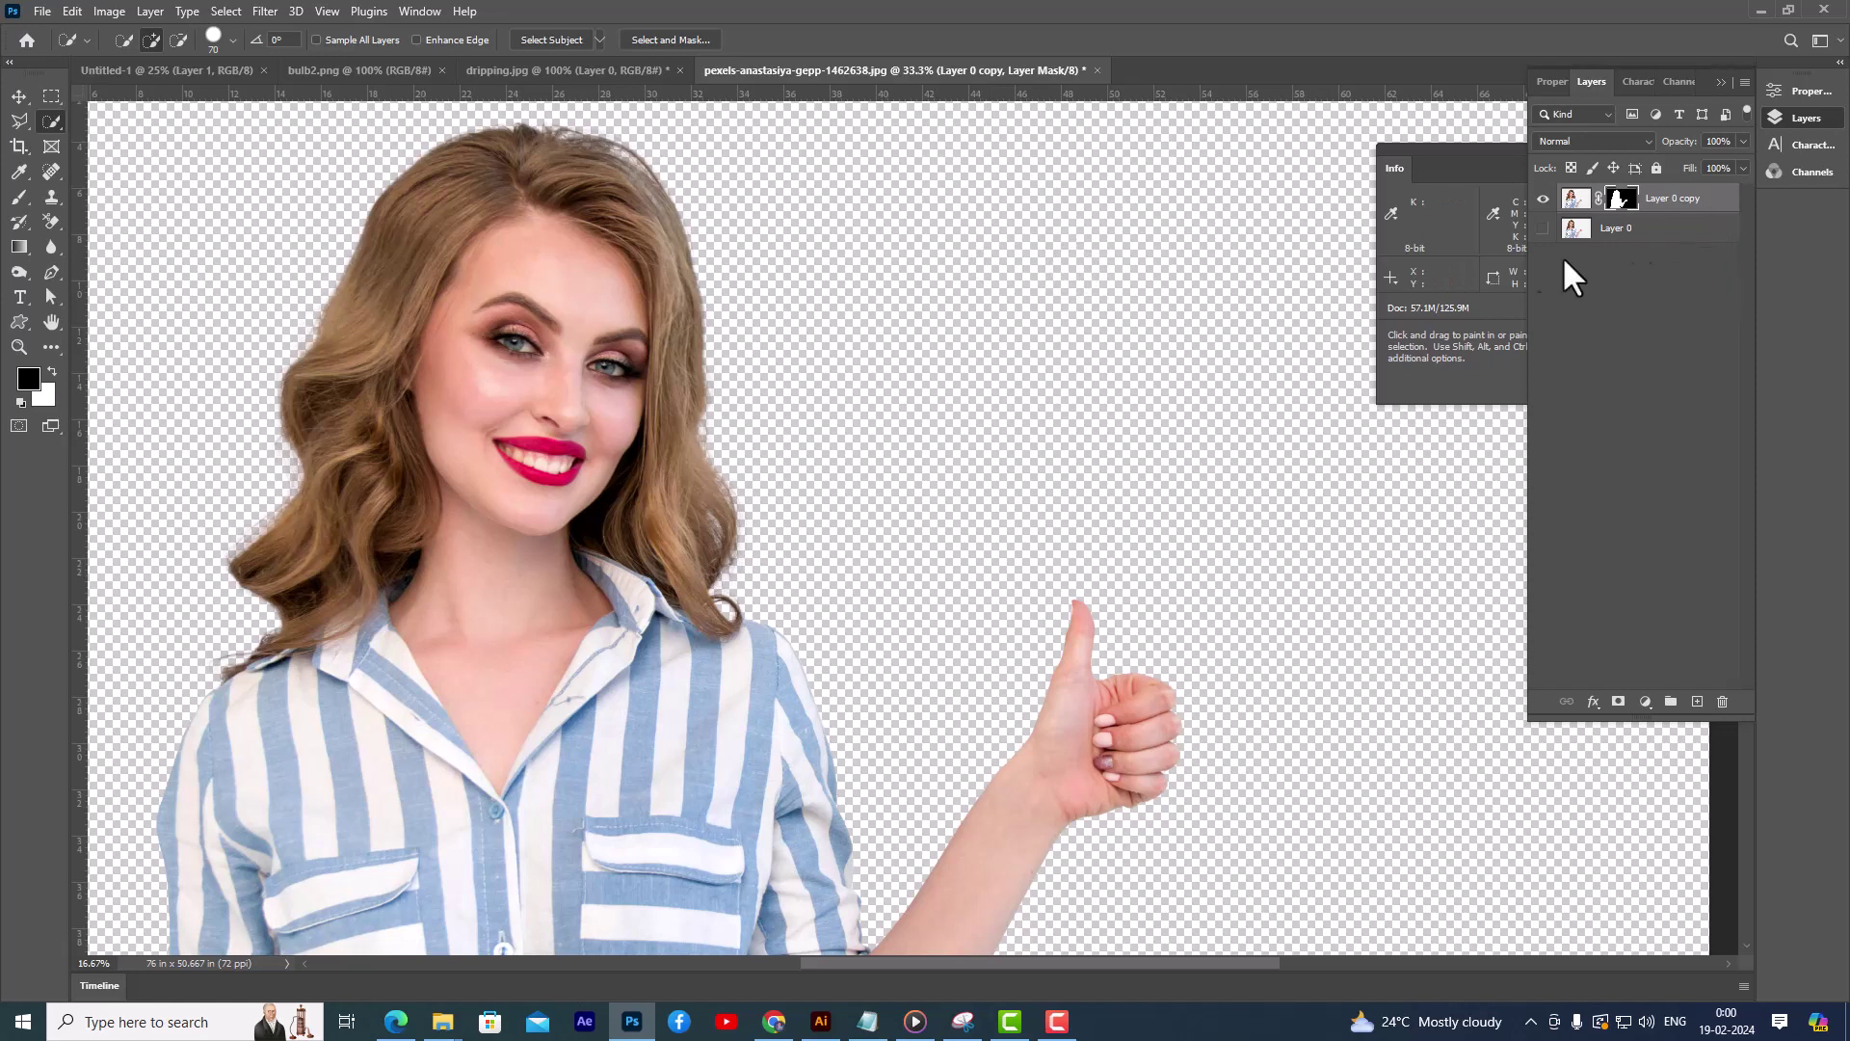
scroll(1090, 459, down, 2)
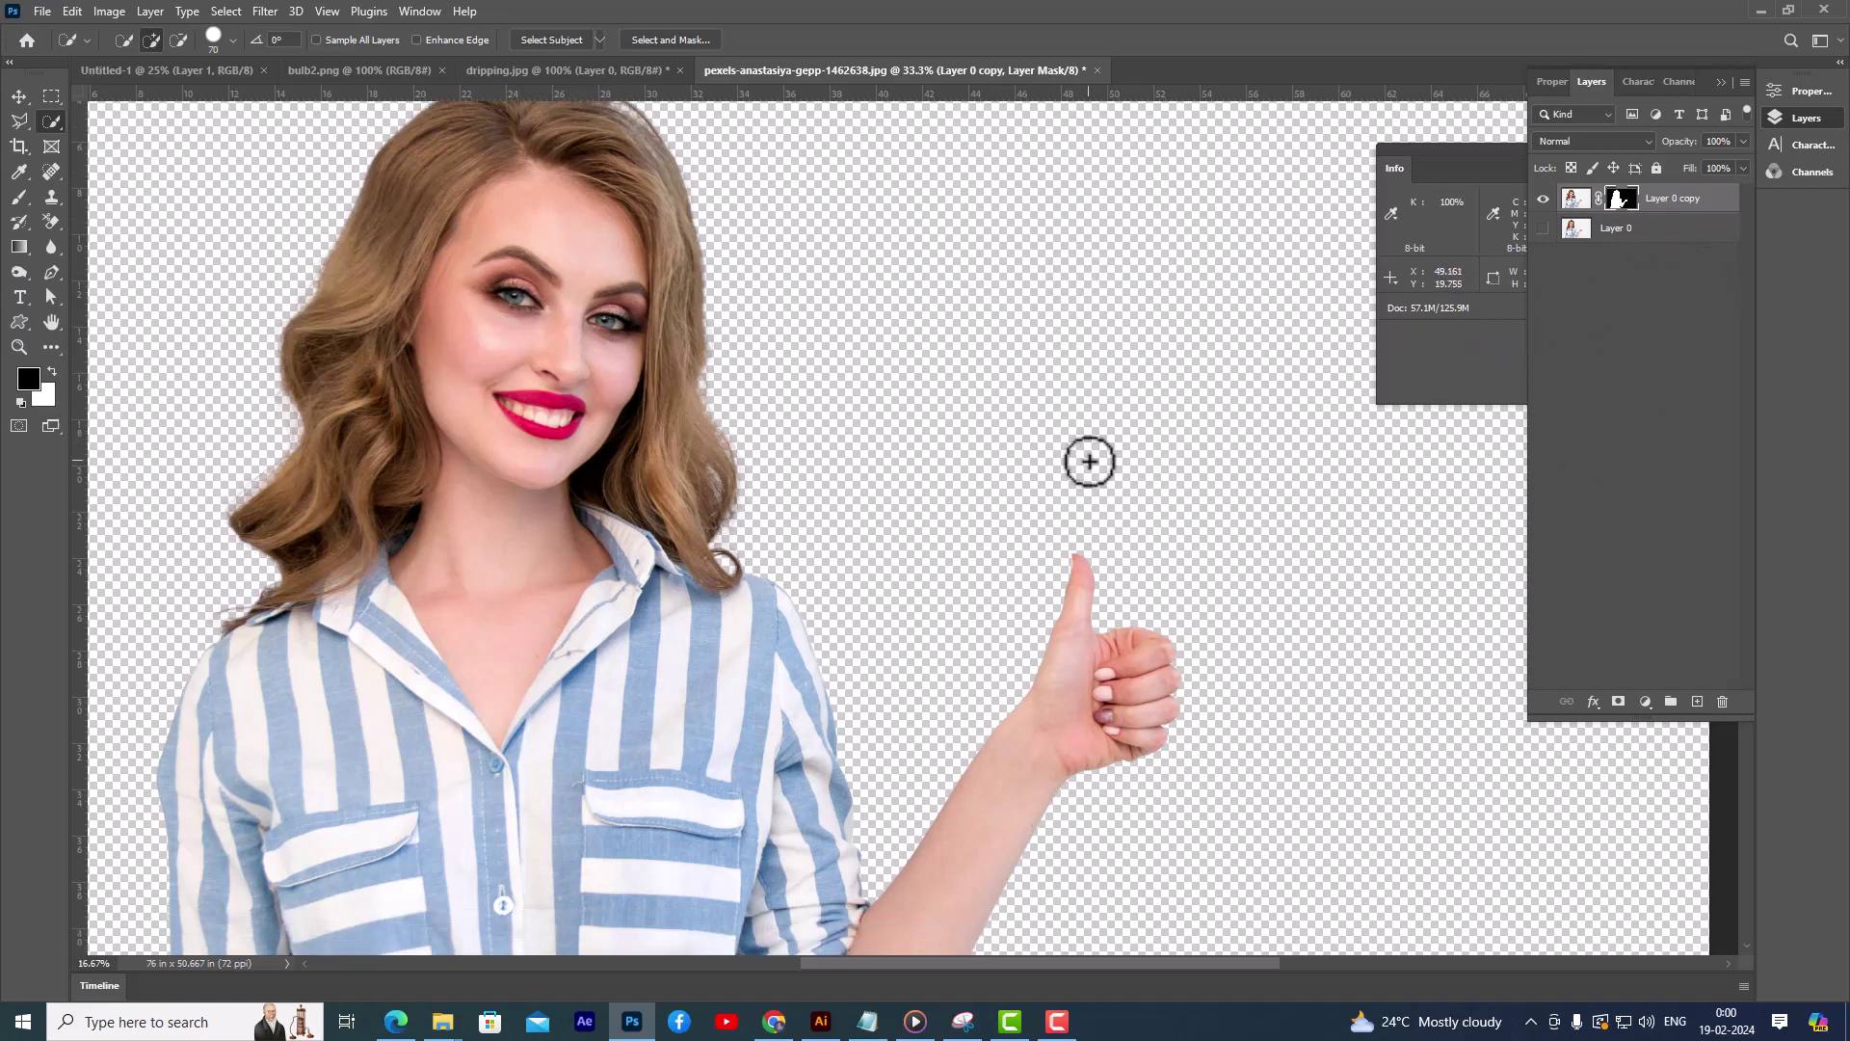
key(ctrl+minus)
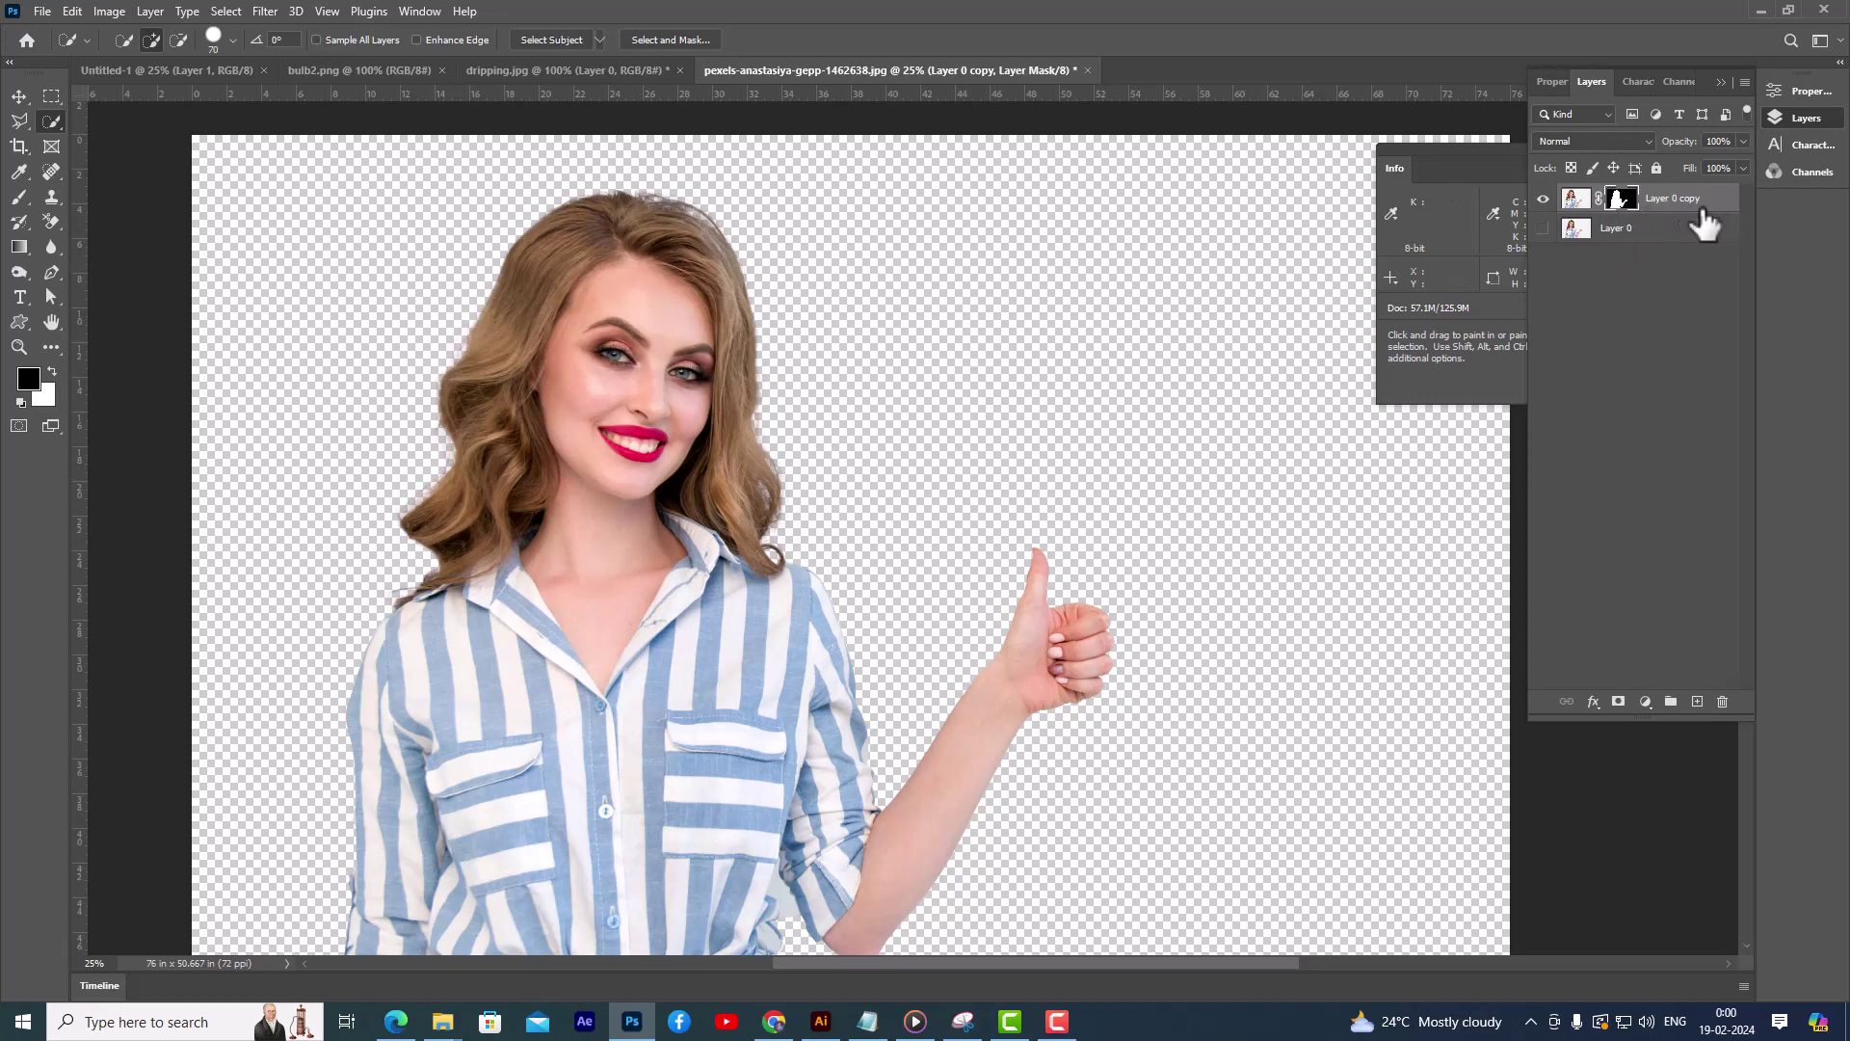
Step: Add a black-filled layer below the cutout, then delete it again
click(1696, 703)
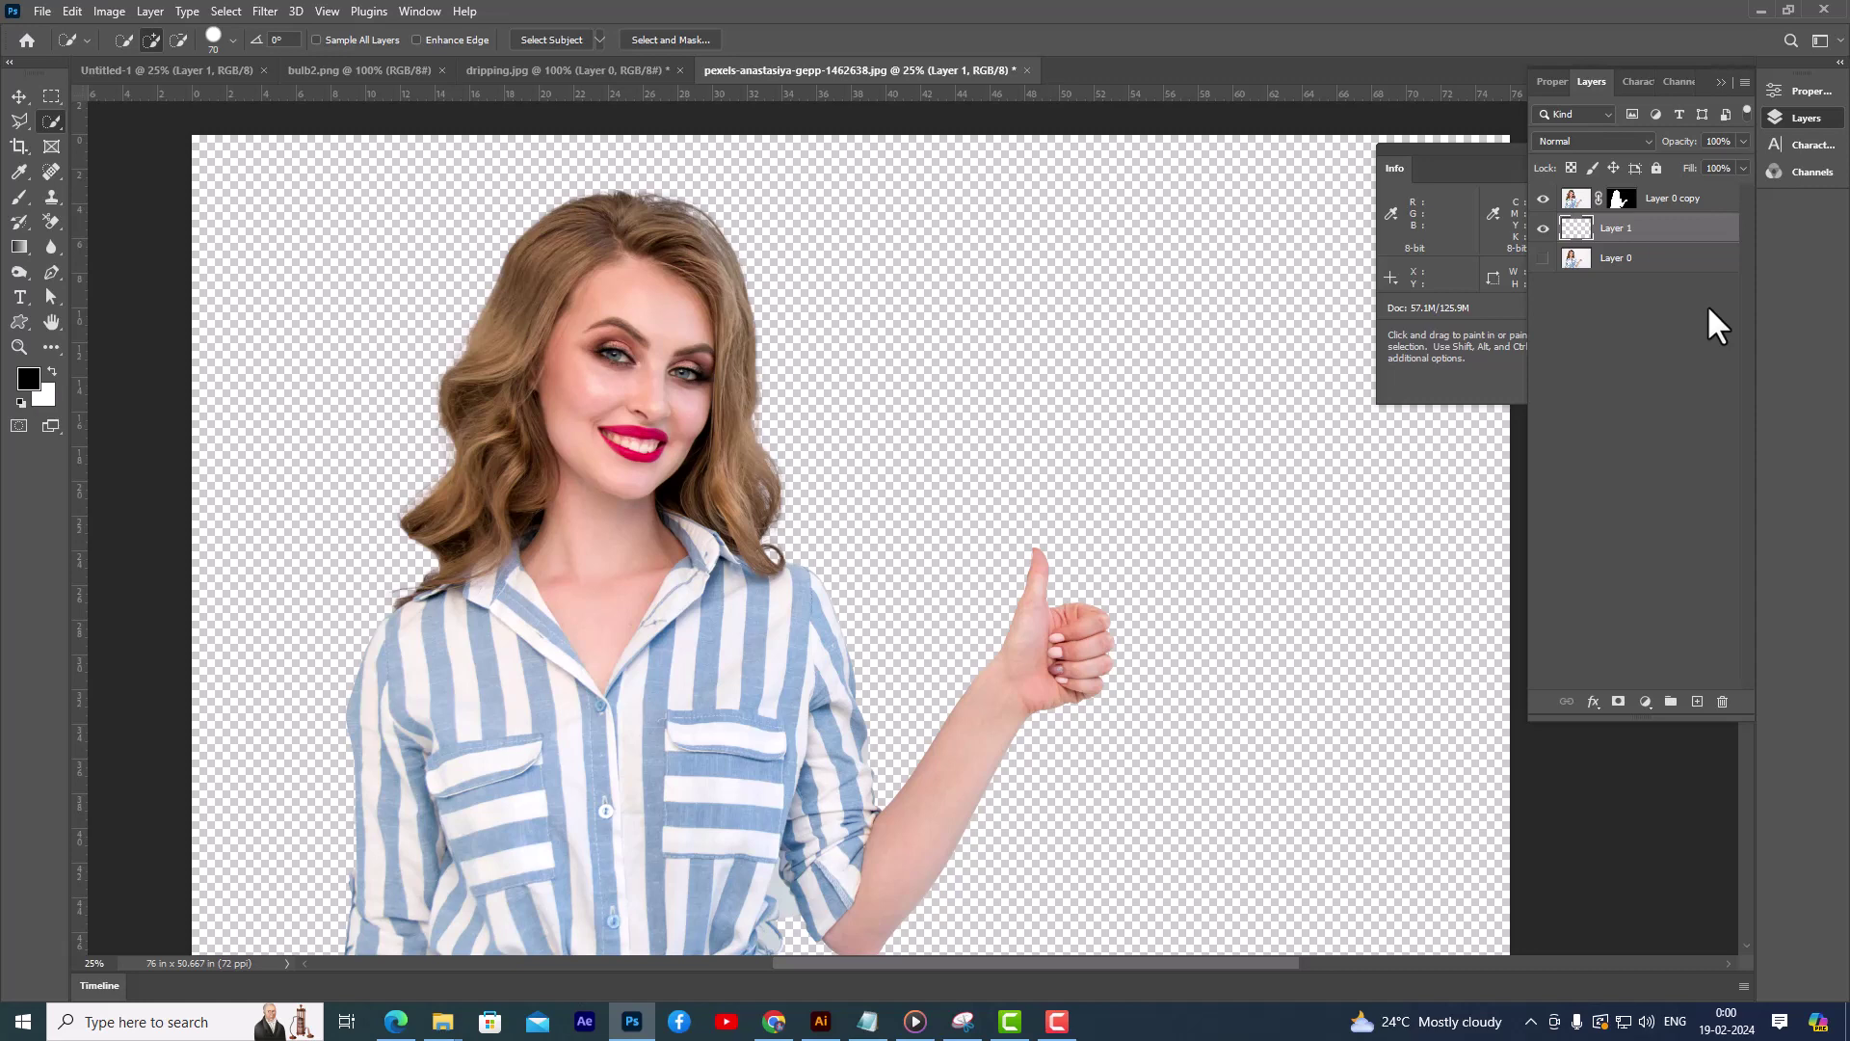
key(alt+BackSpace)
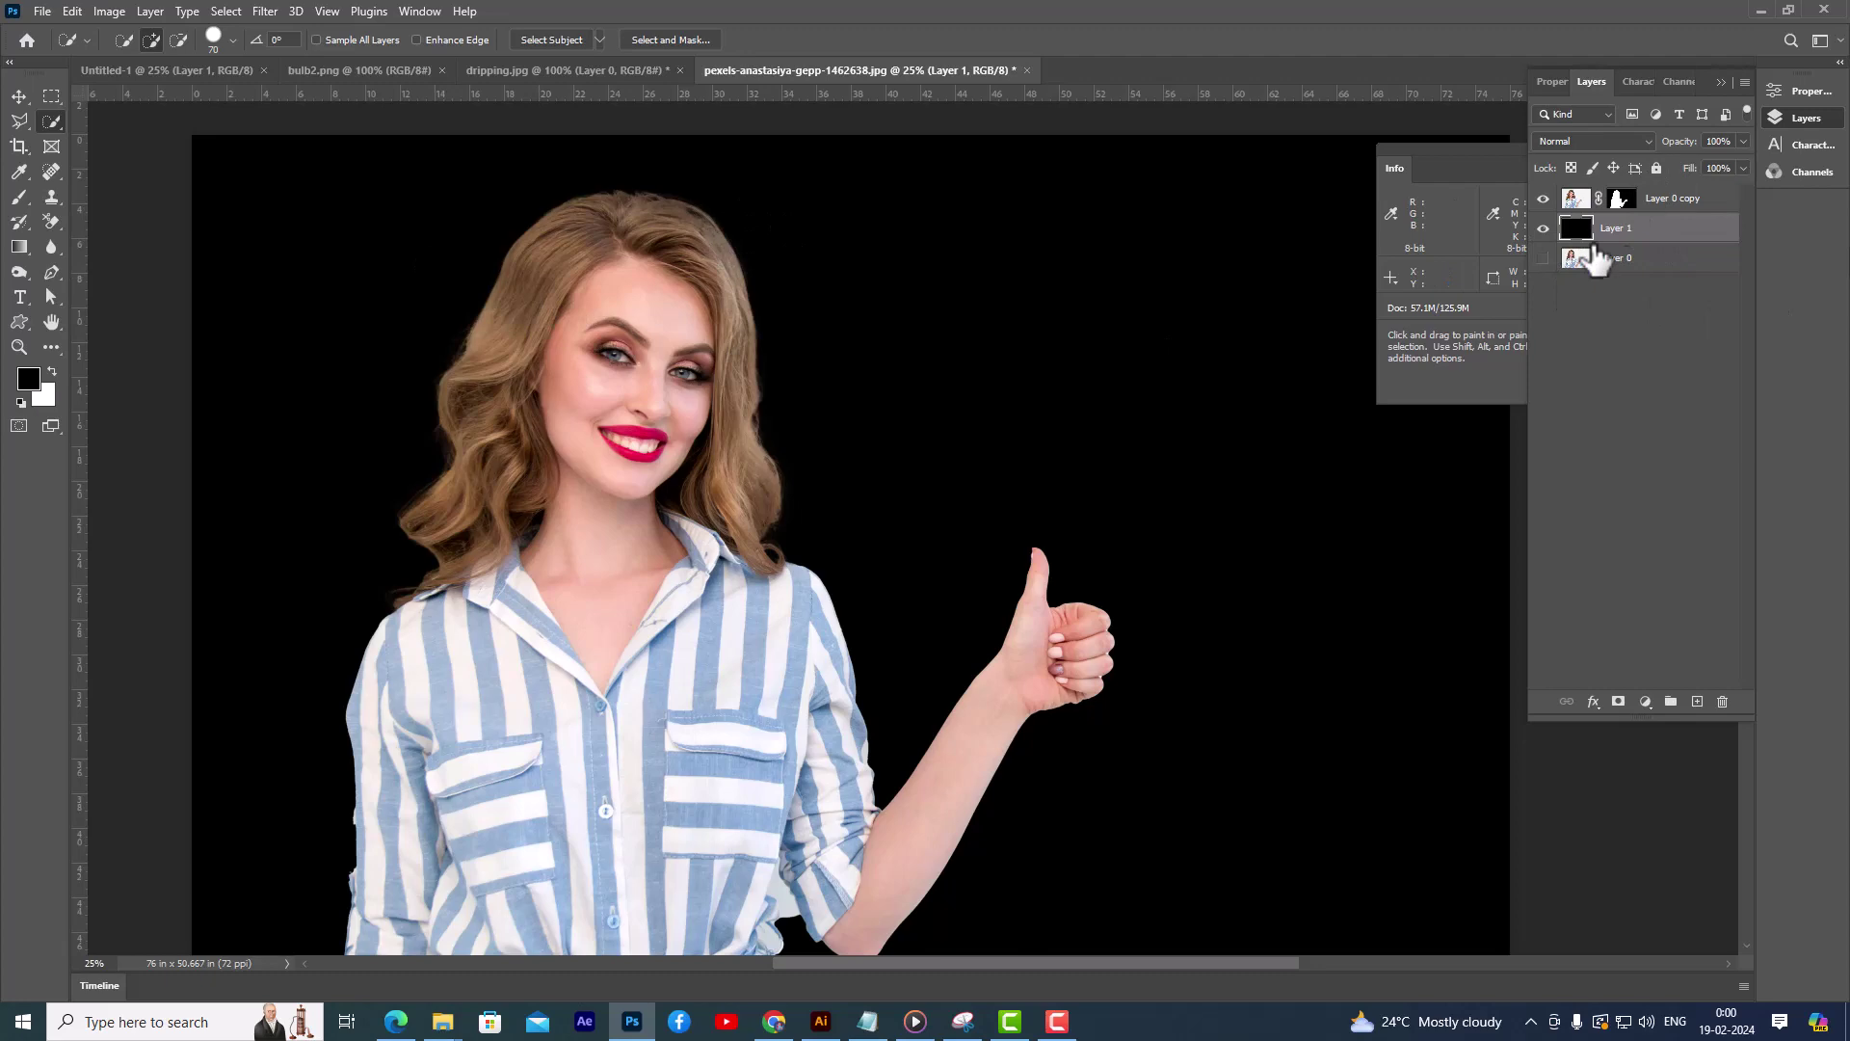
key(Delete)
Step: Apply Layer 0 copy's mask to bake the transparent cutout into the layer
click(1686, 199)
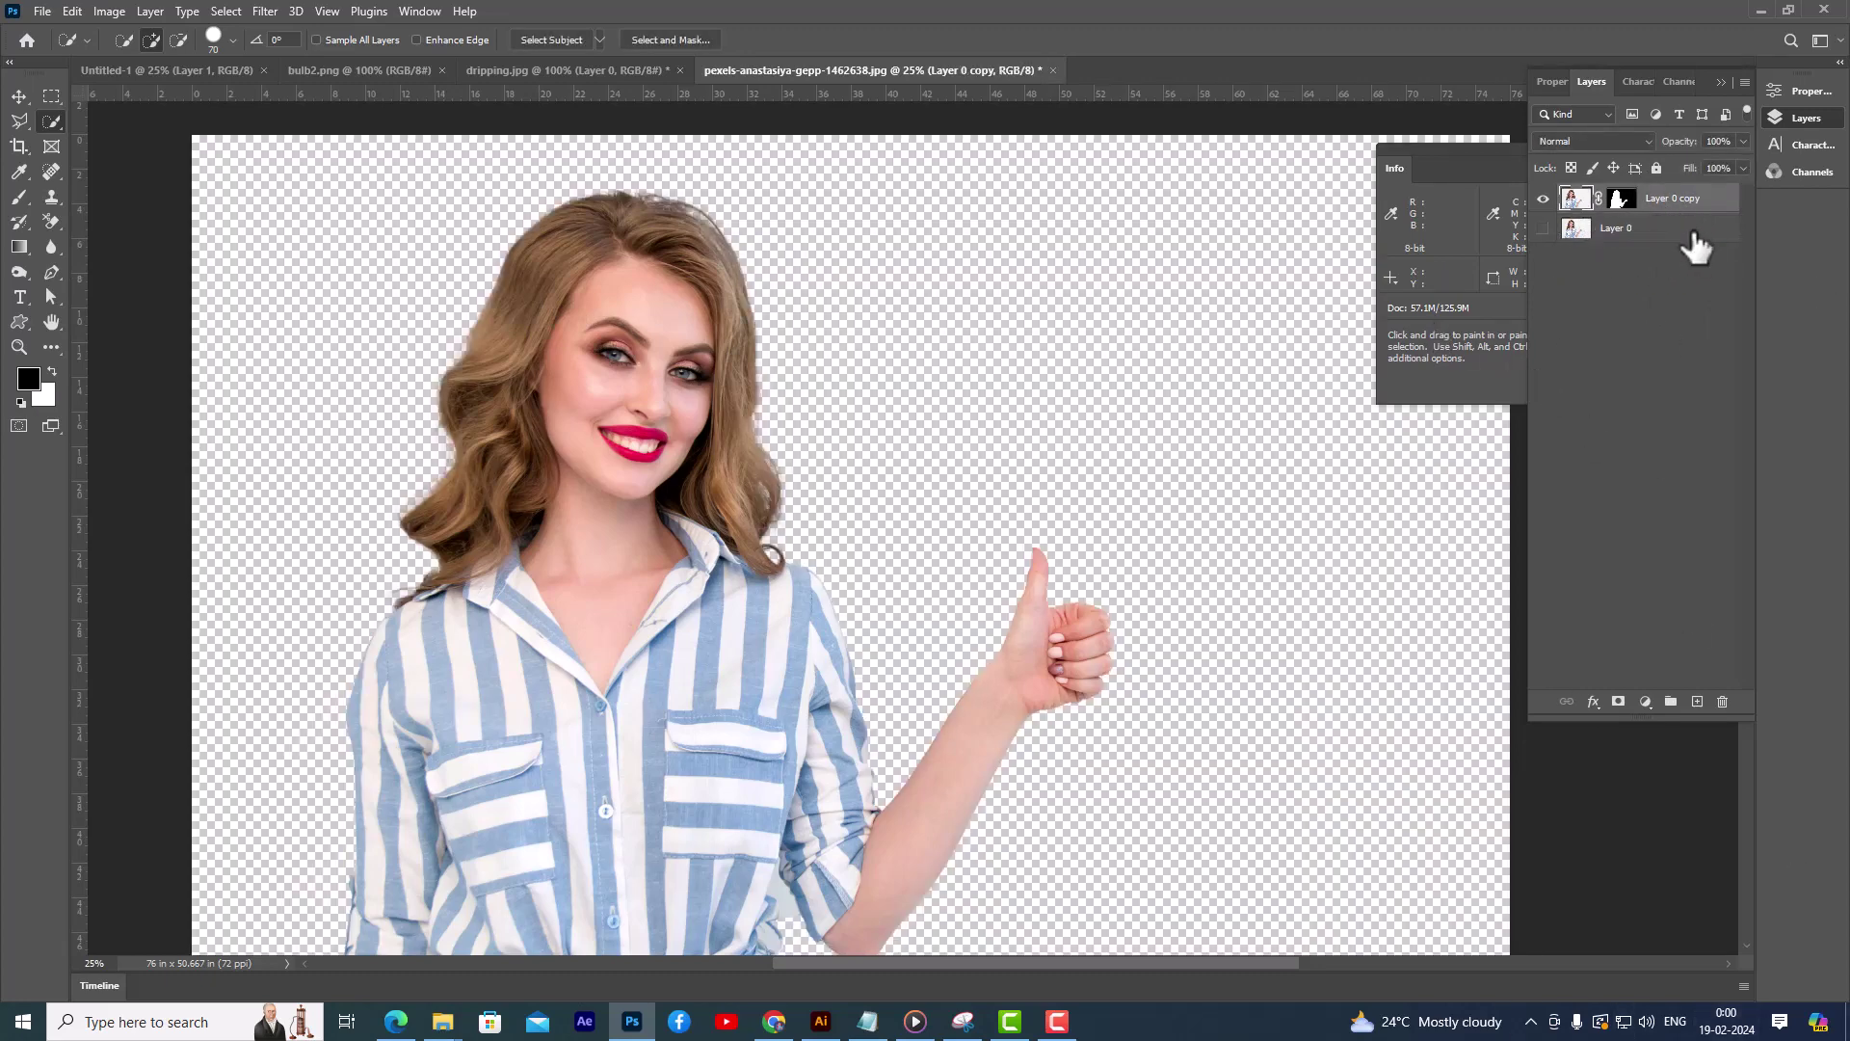
key(ctrl+minus)
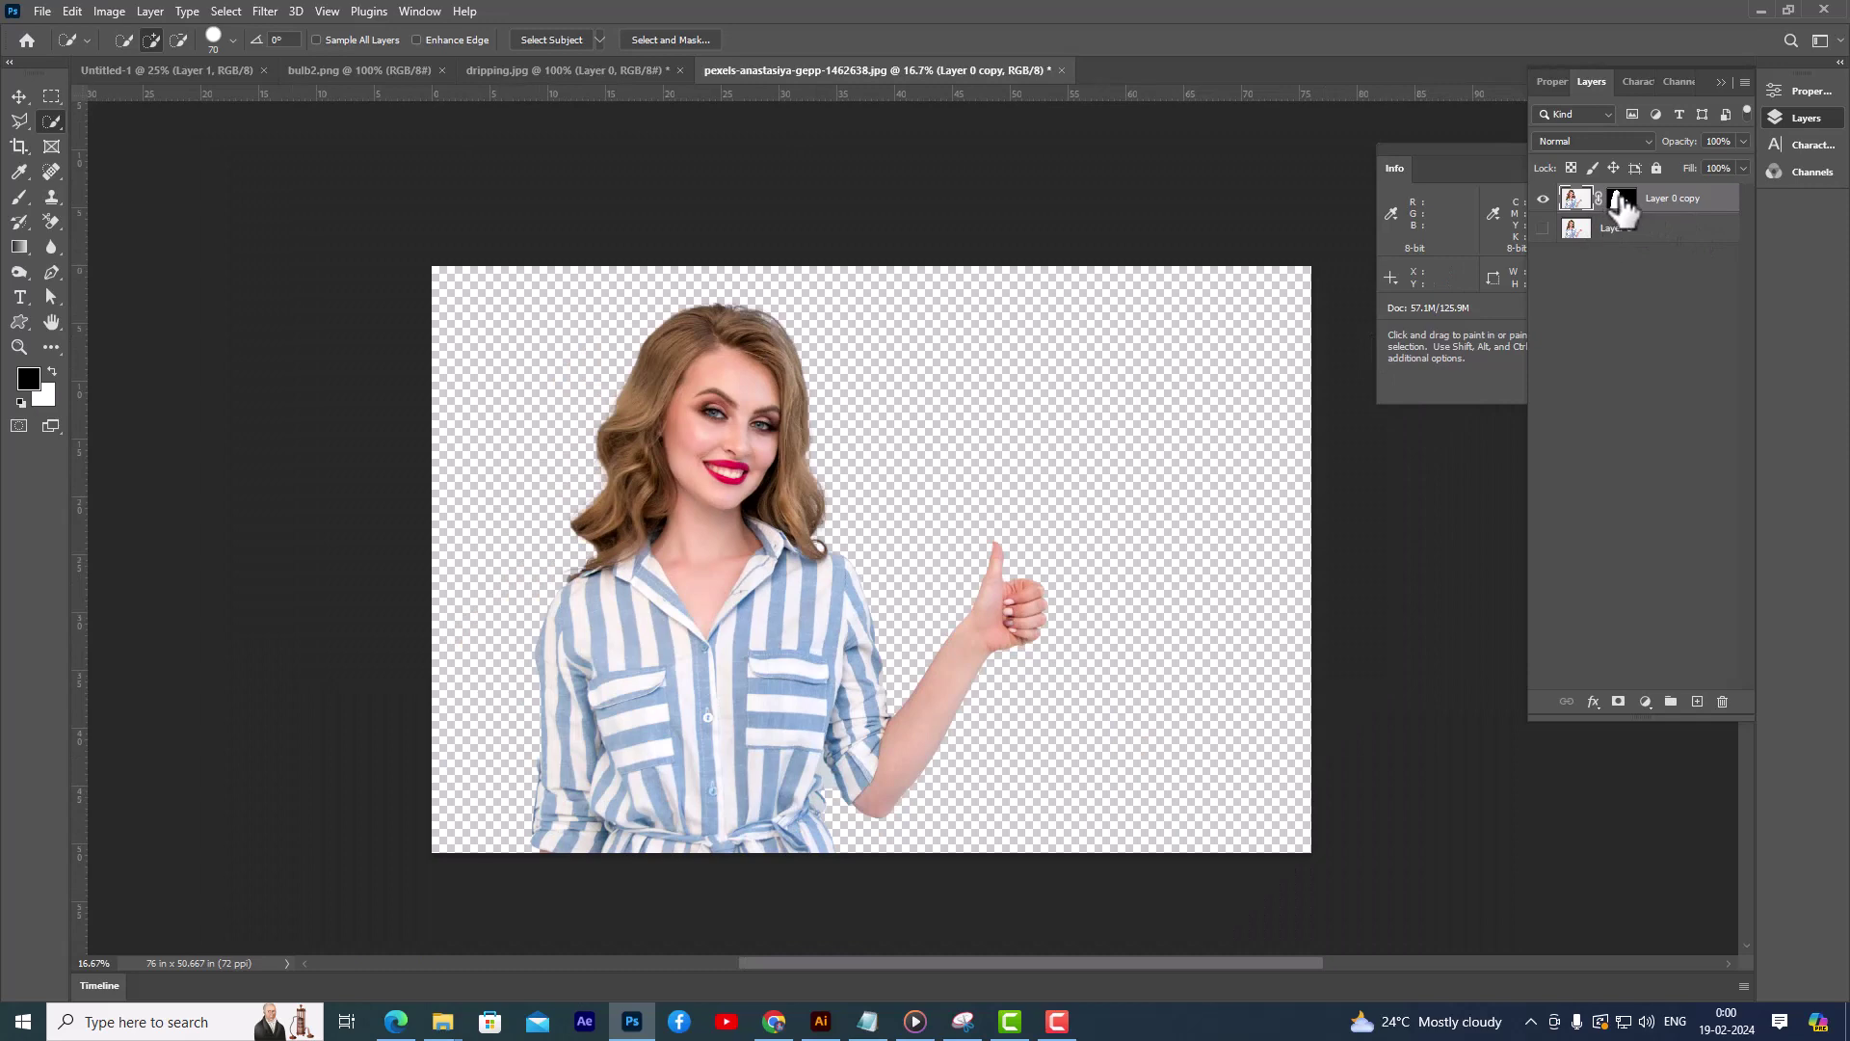
click(1622, 201)
right_click(1622, 205)
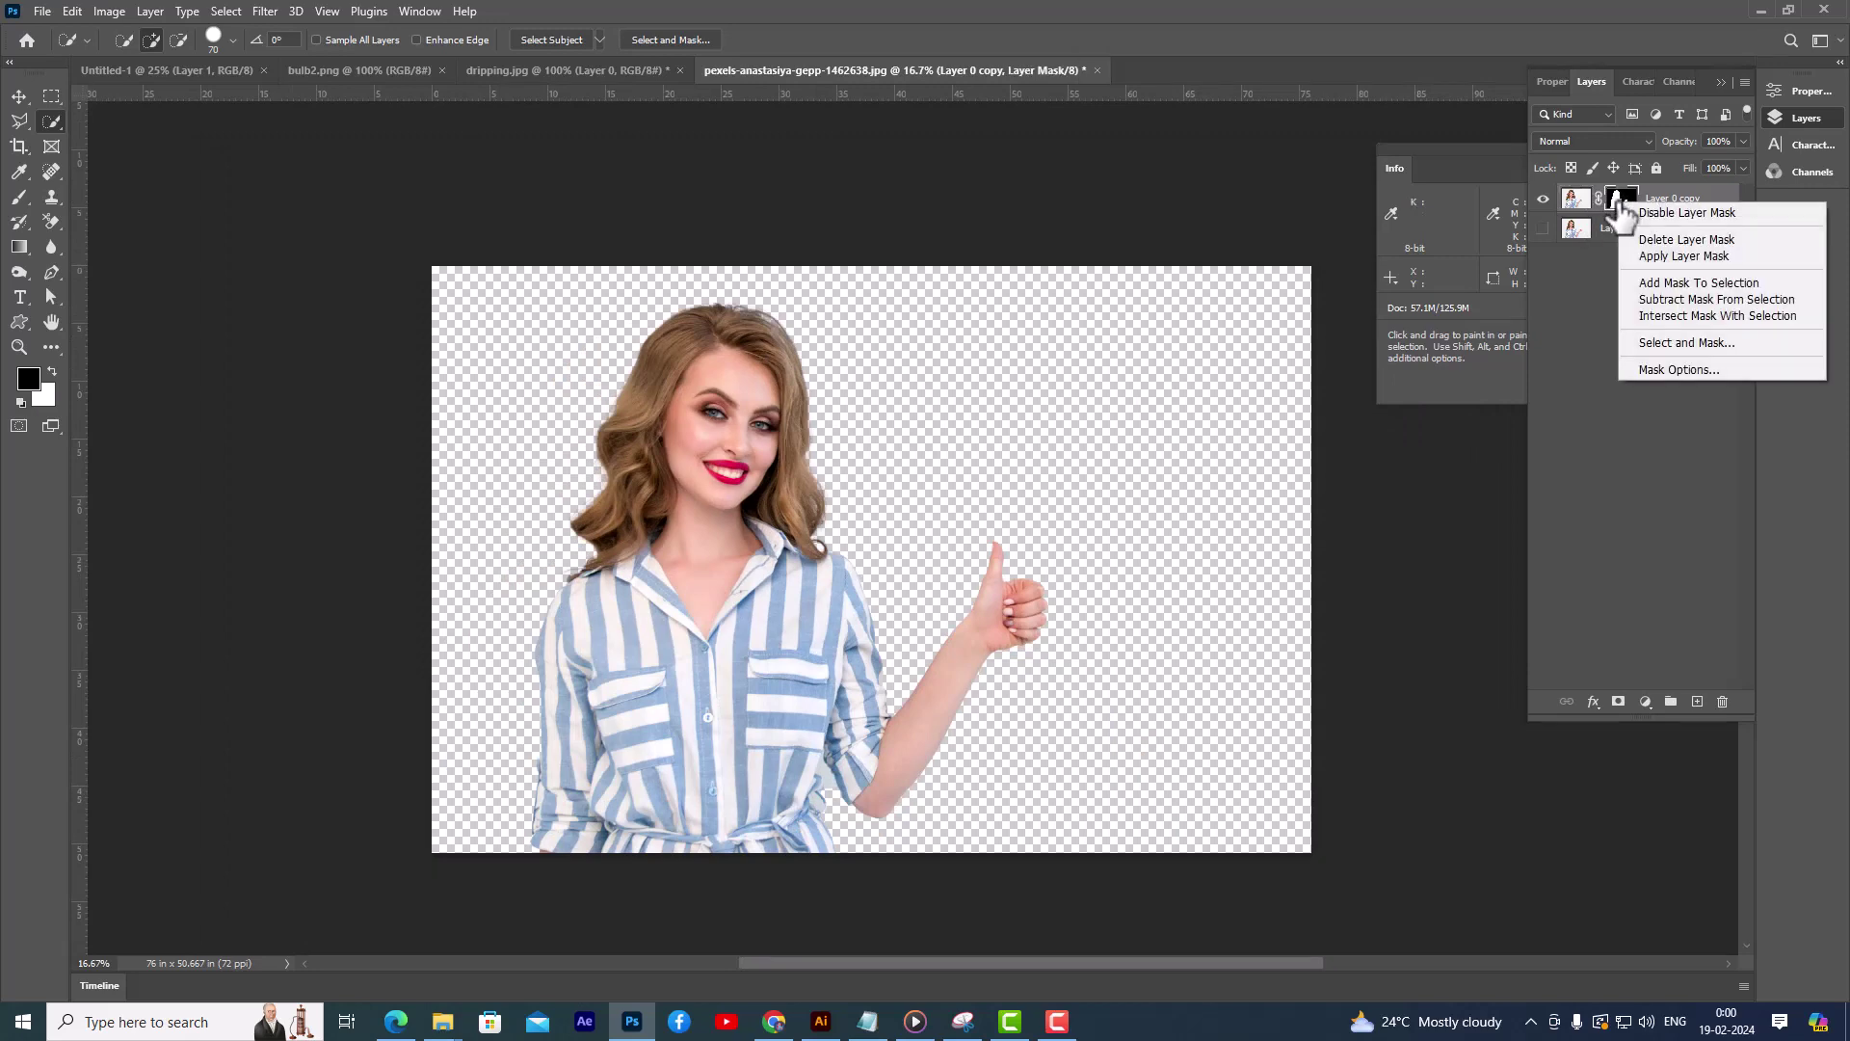
click(1742, 272)
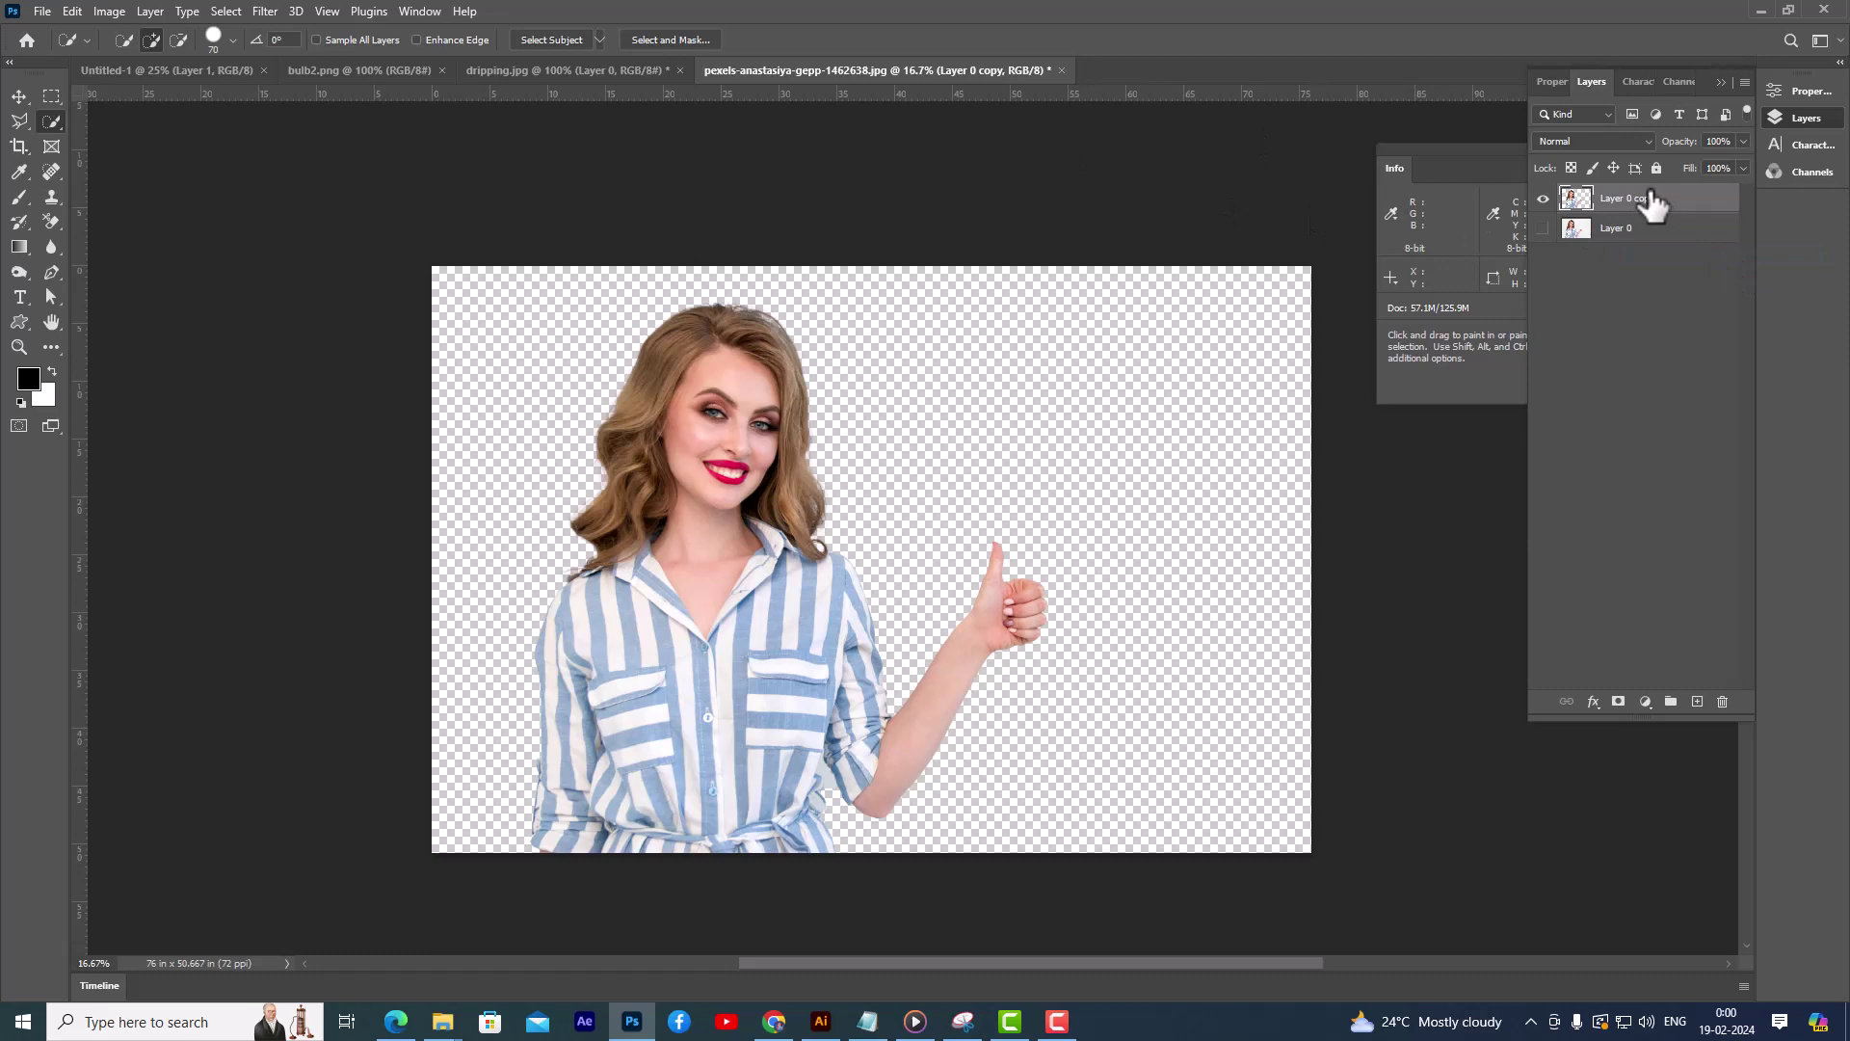
Step: In dripping.jpg, select the white drip area with the Magic Wand
click(535, 70)
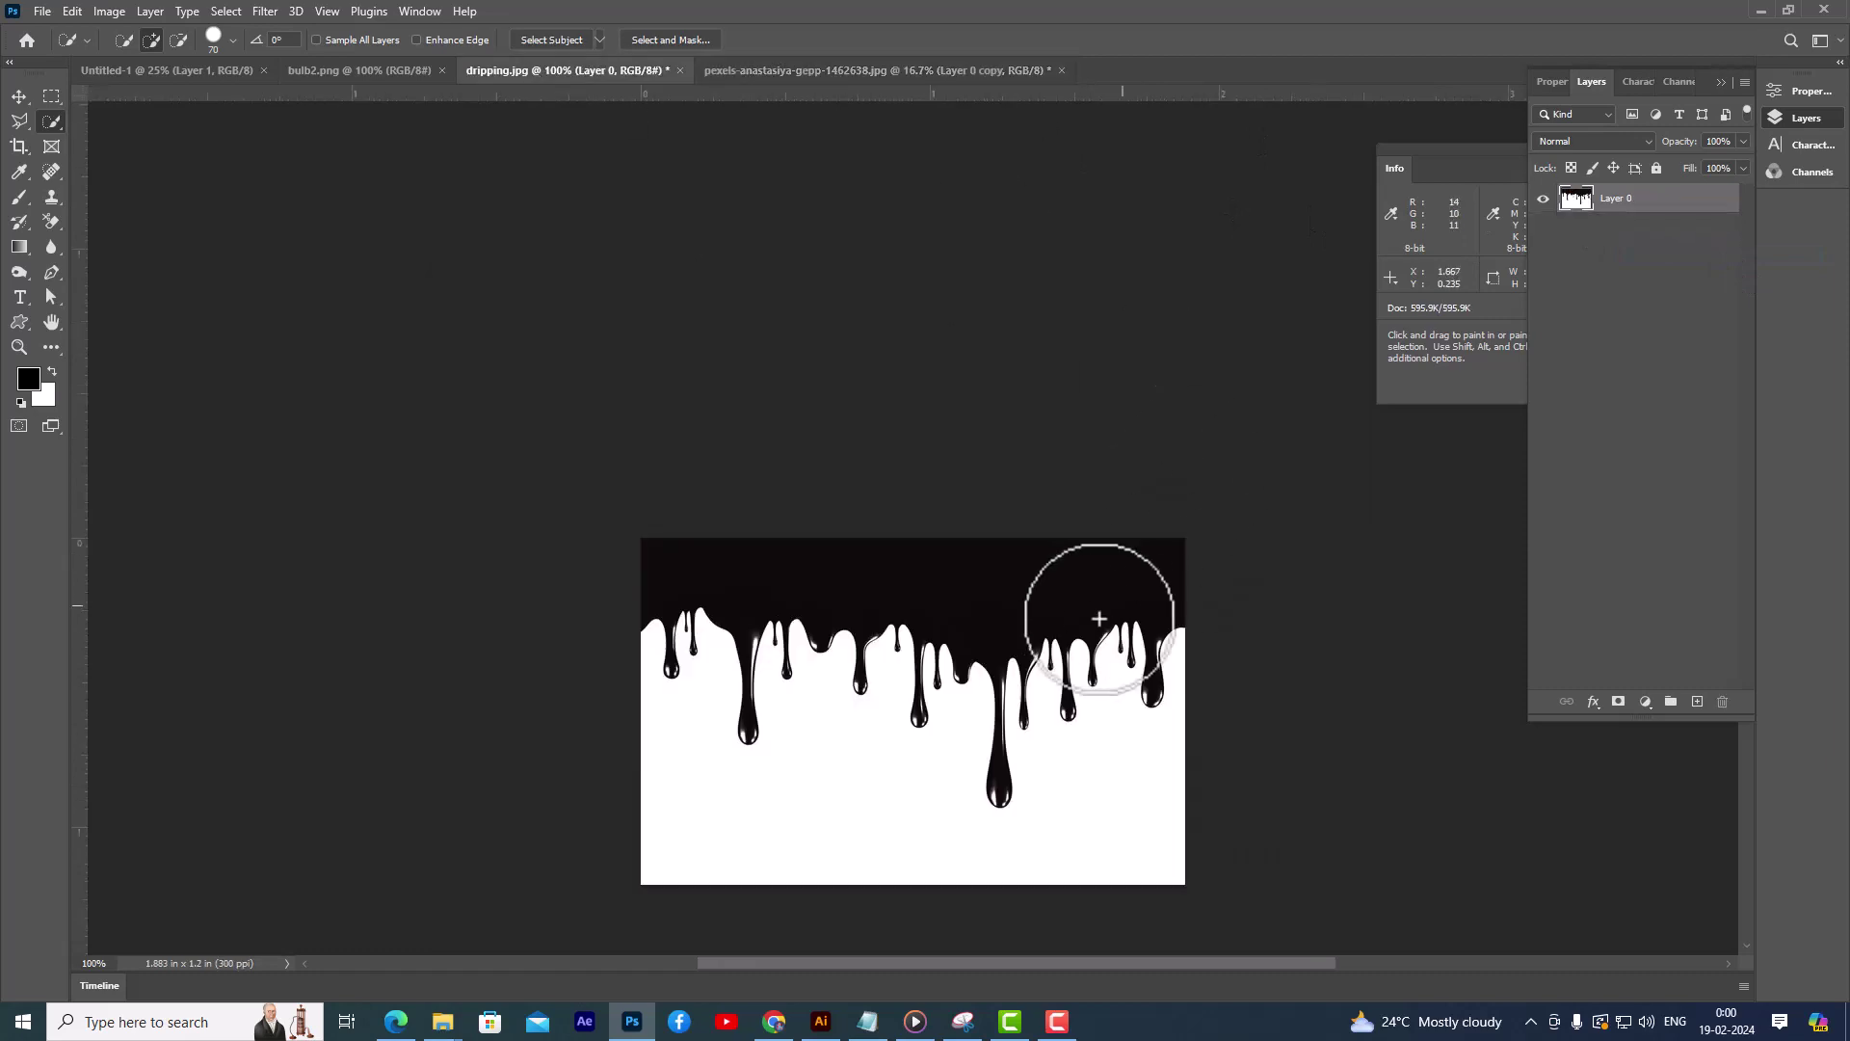
scroll(1035, 500, down, 2)
click(20, 94)
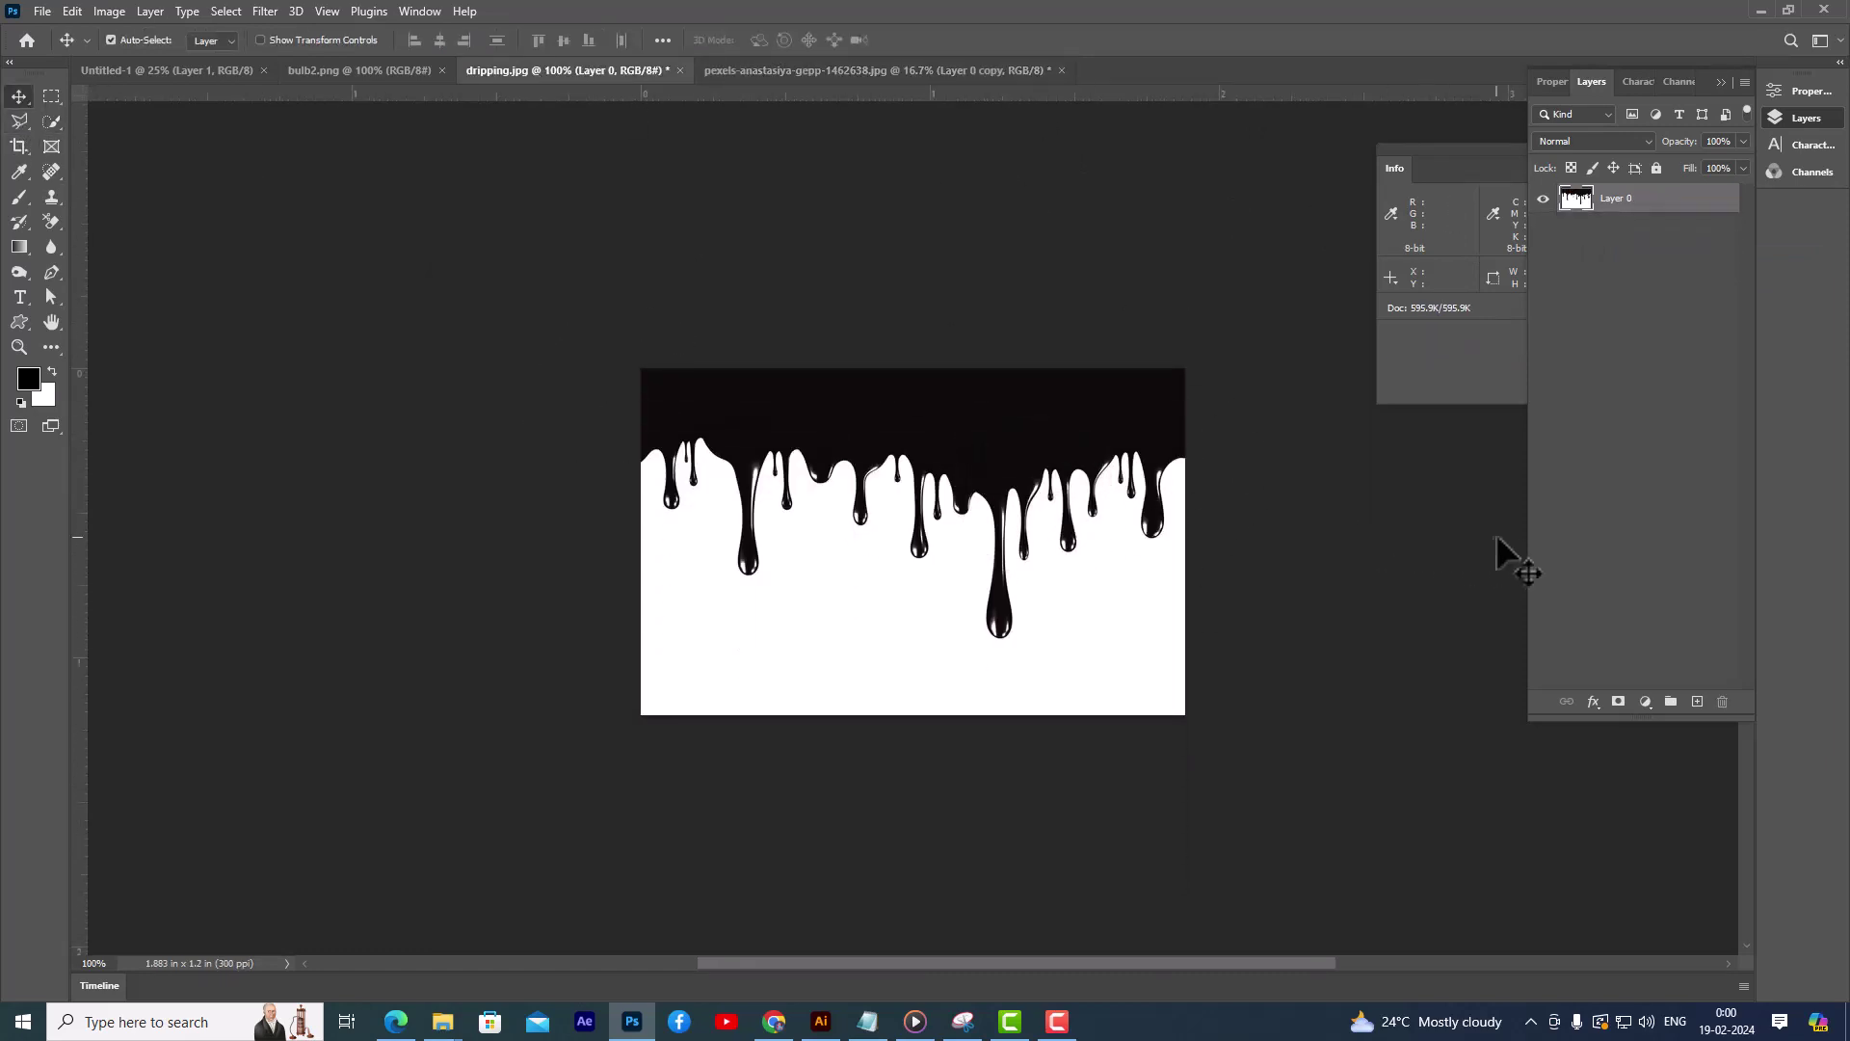
key(ctrl)
drag(1424, 169, 1405, 113)
drag(48, 119, 127, 154)
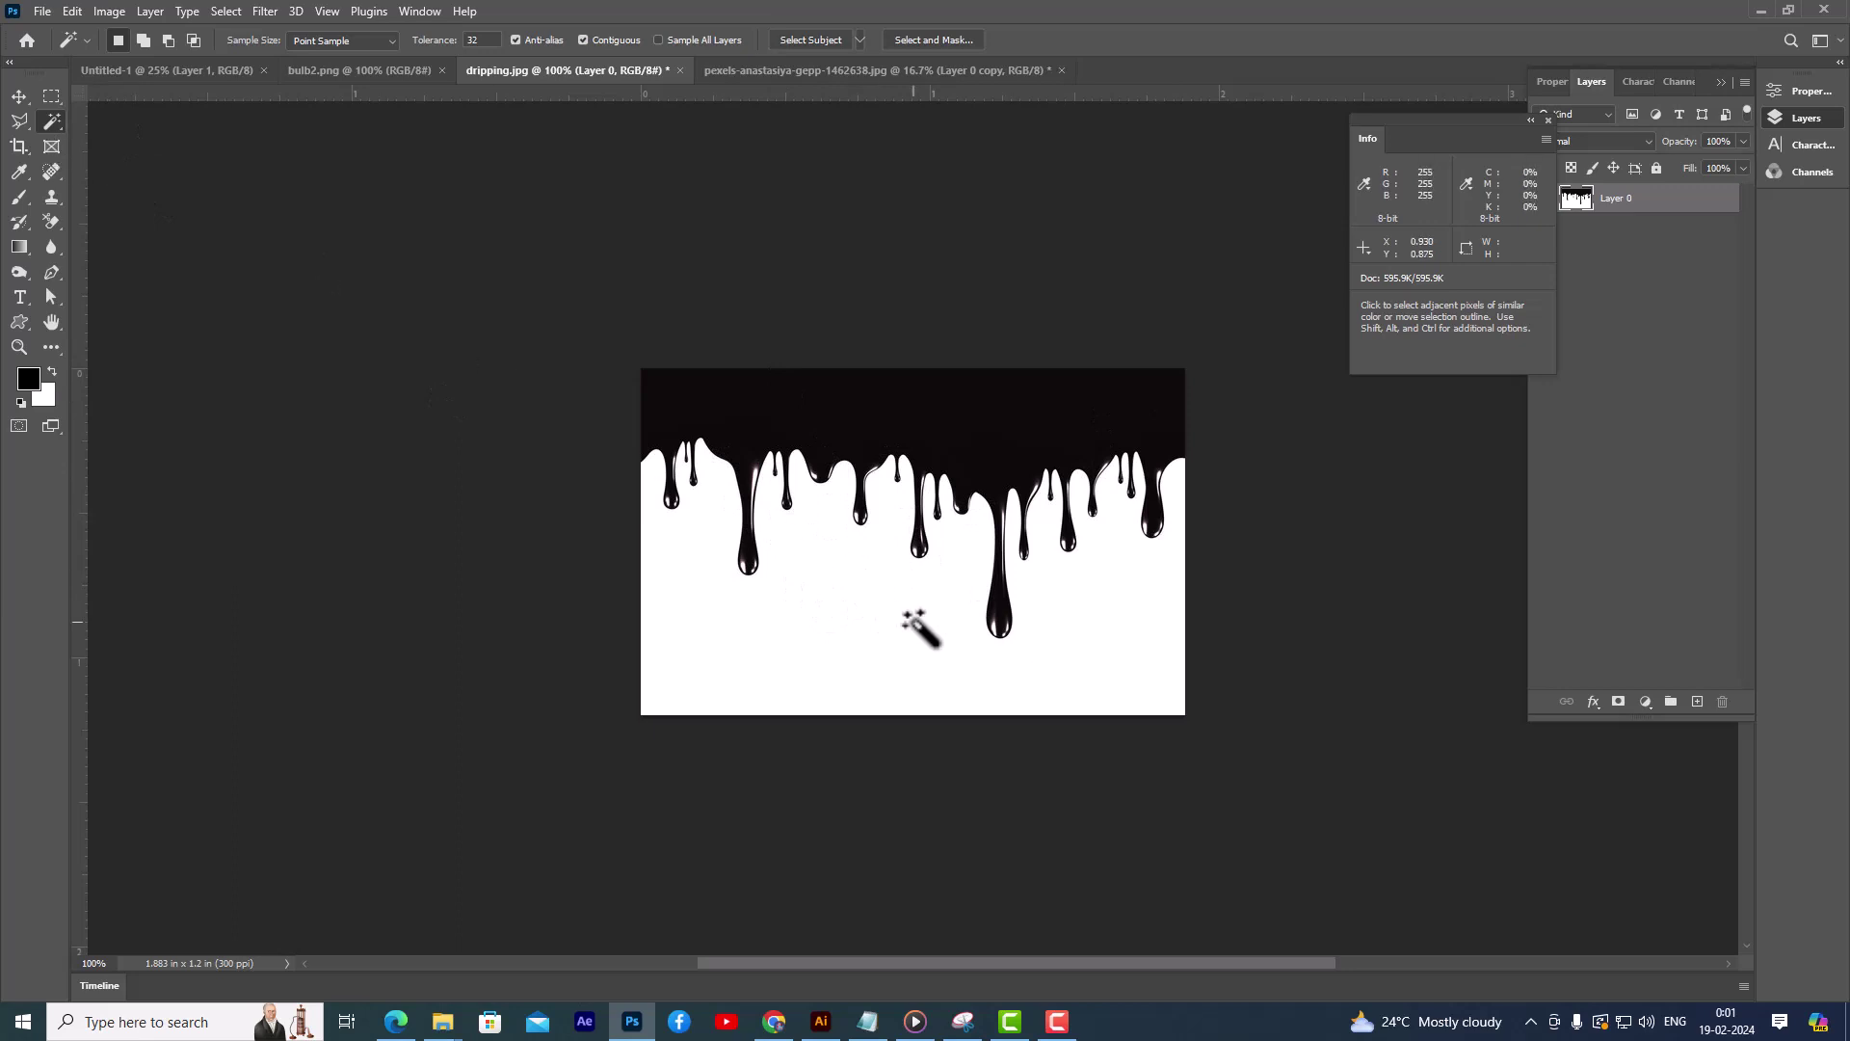
click(830, 593)
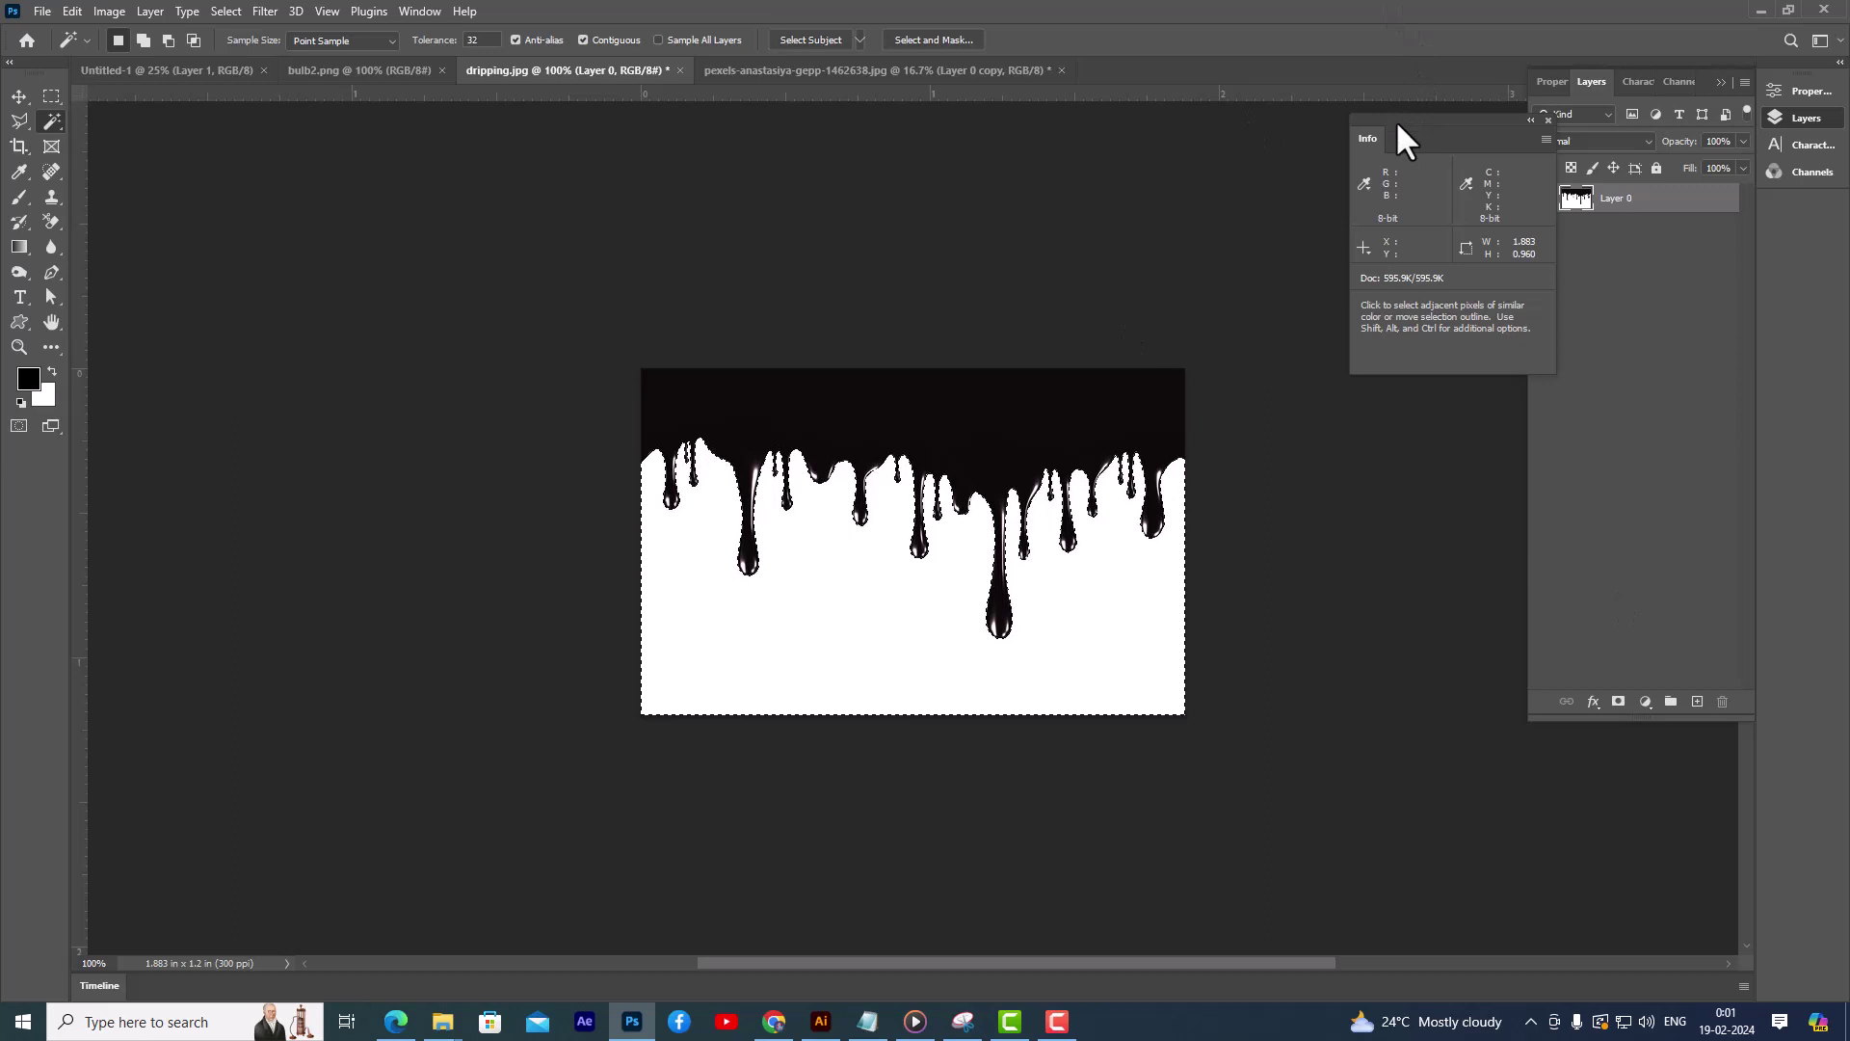
Step: Drag the selected drip into the portrait as Layer 1 over her shirt
drag(1395, 119, 1414, 212)
click(19, 96)
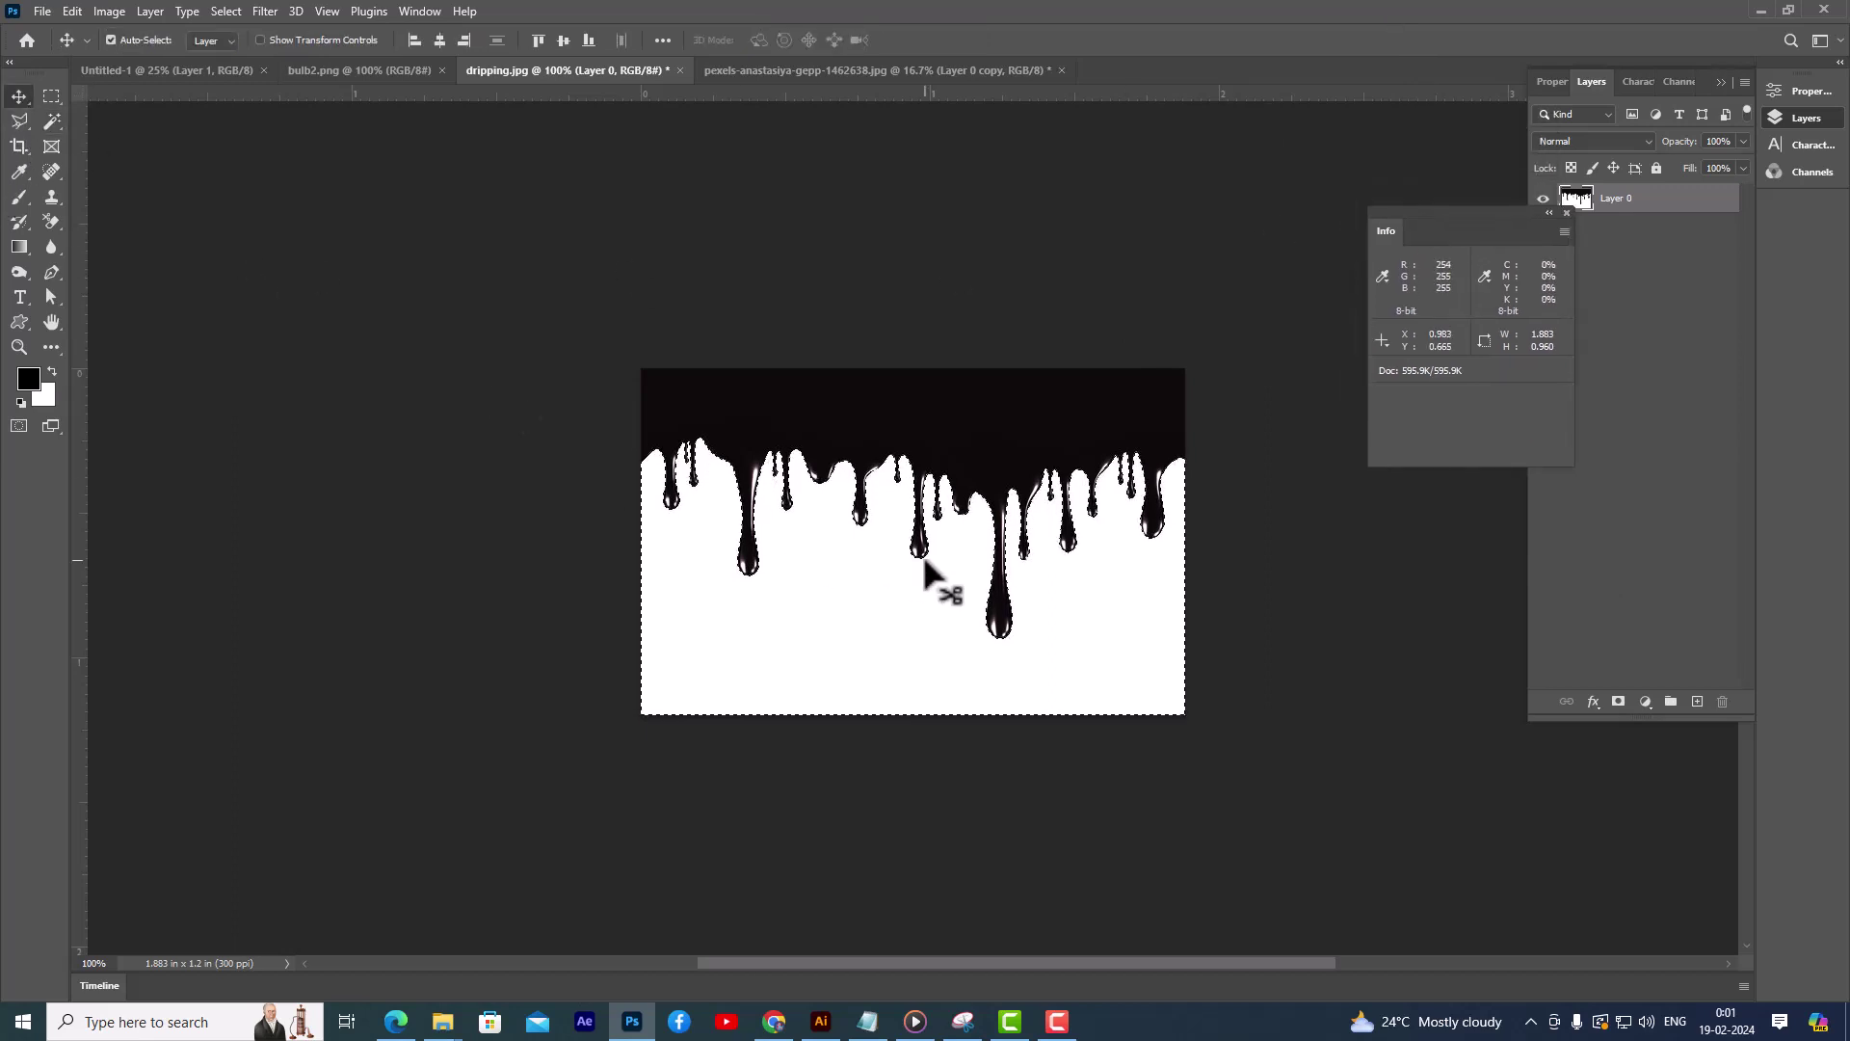
drag(887, 571, 834, 69)
drag(703, 707, 748, 715)
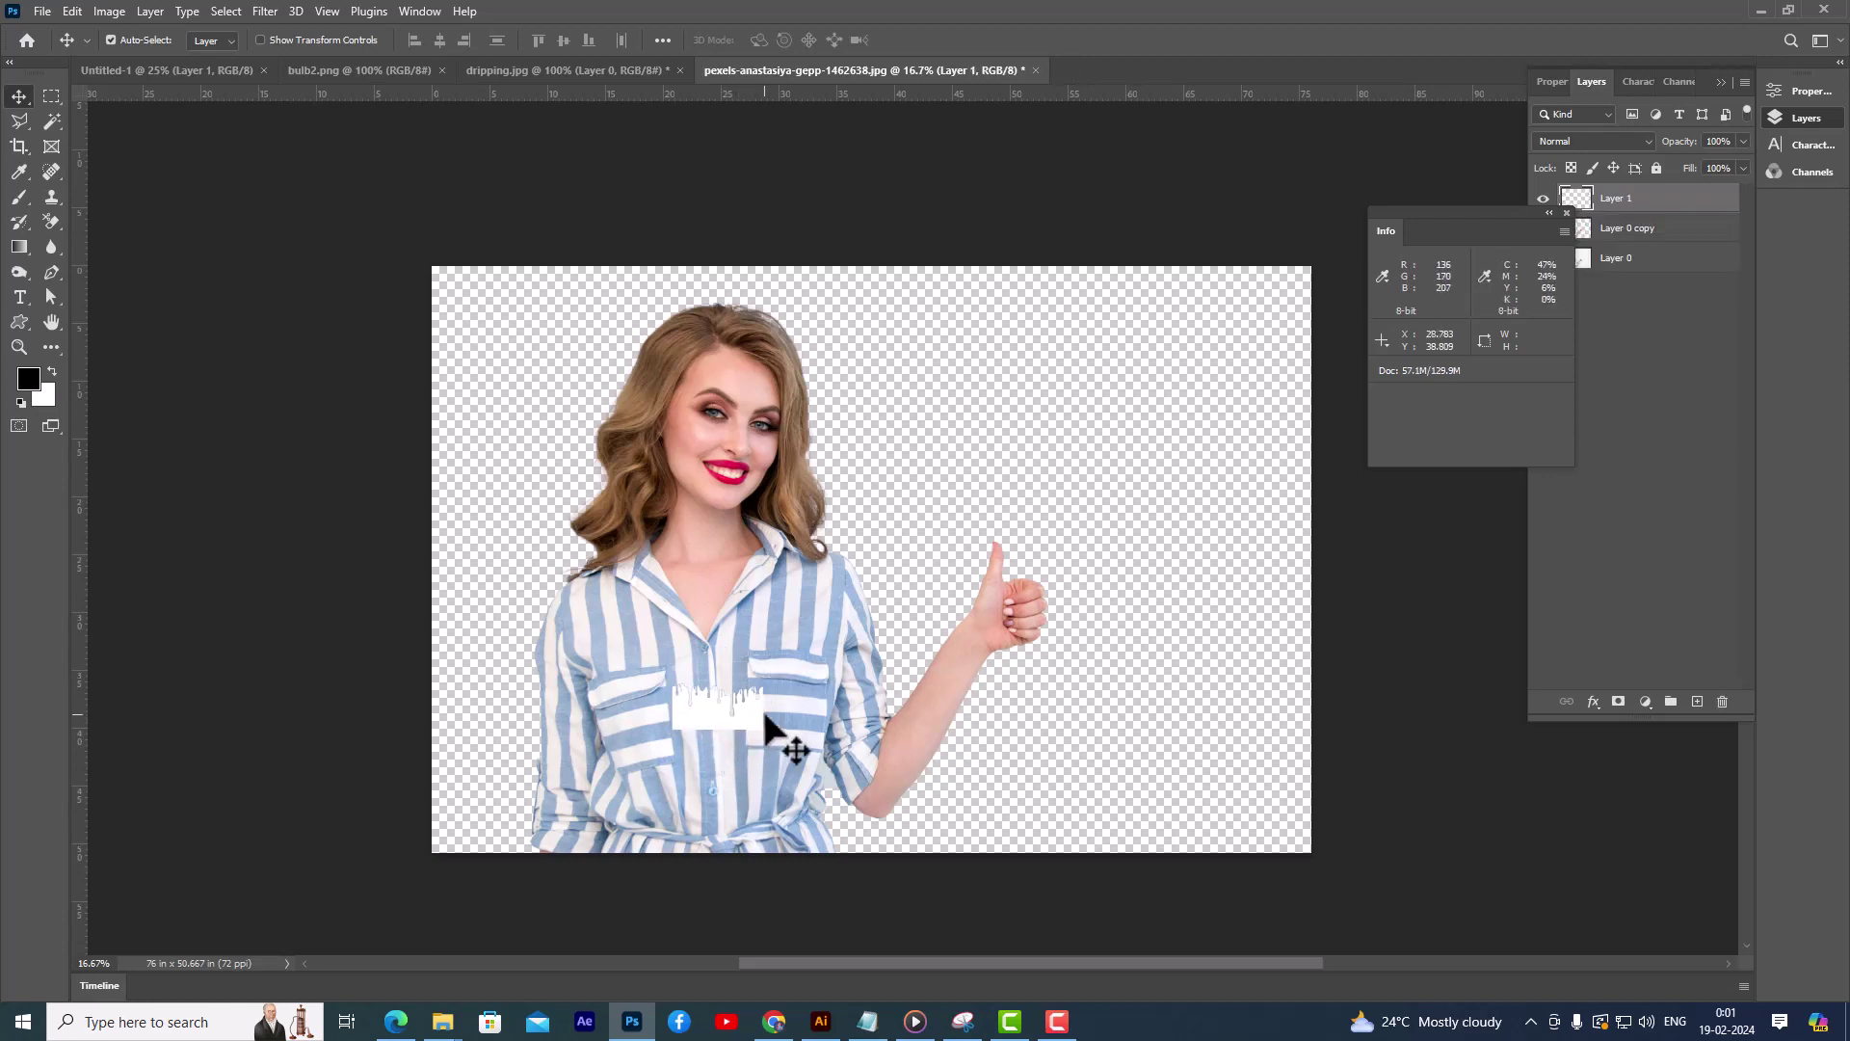
key(ctrl+t)
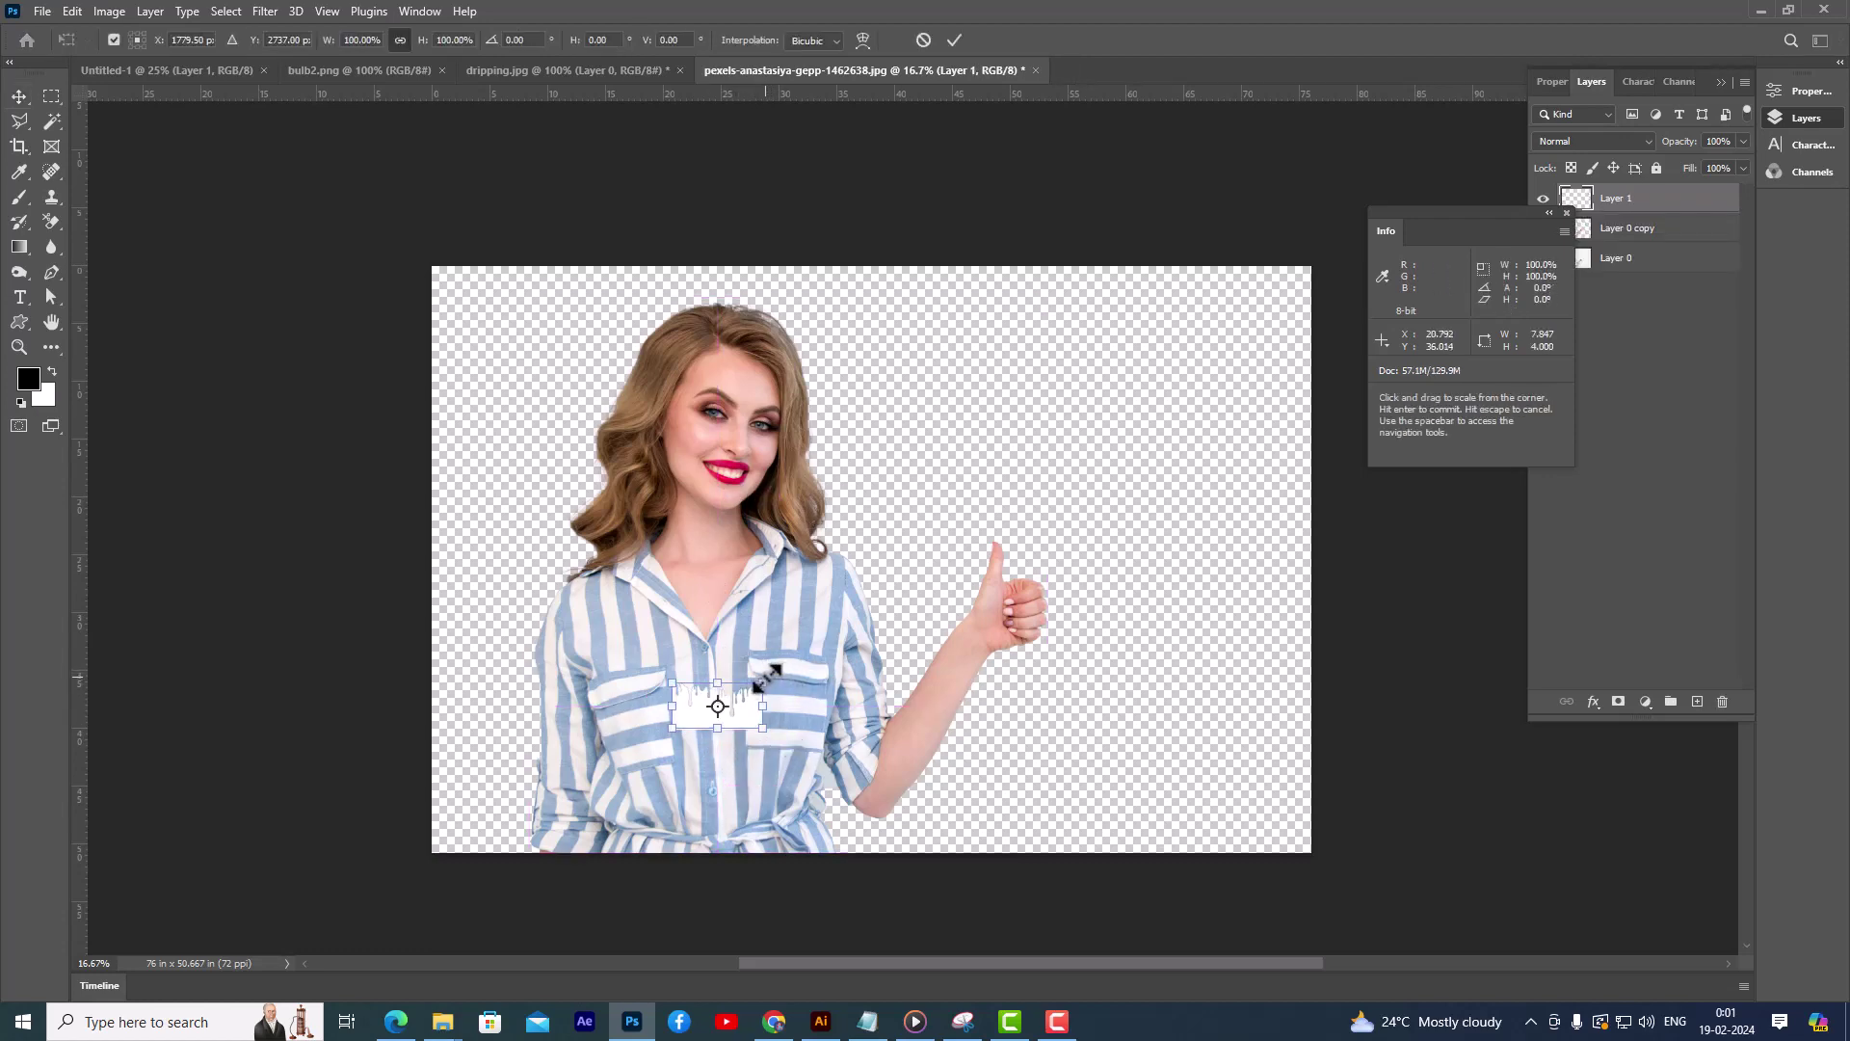
Step: Scale and stretch the drip graphic across the shirt and commit the transform
drag(761, 663, 883, 591)
drag(838, 690, 834, 701)
drag(529, 715, 537, 715)
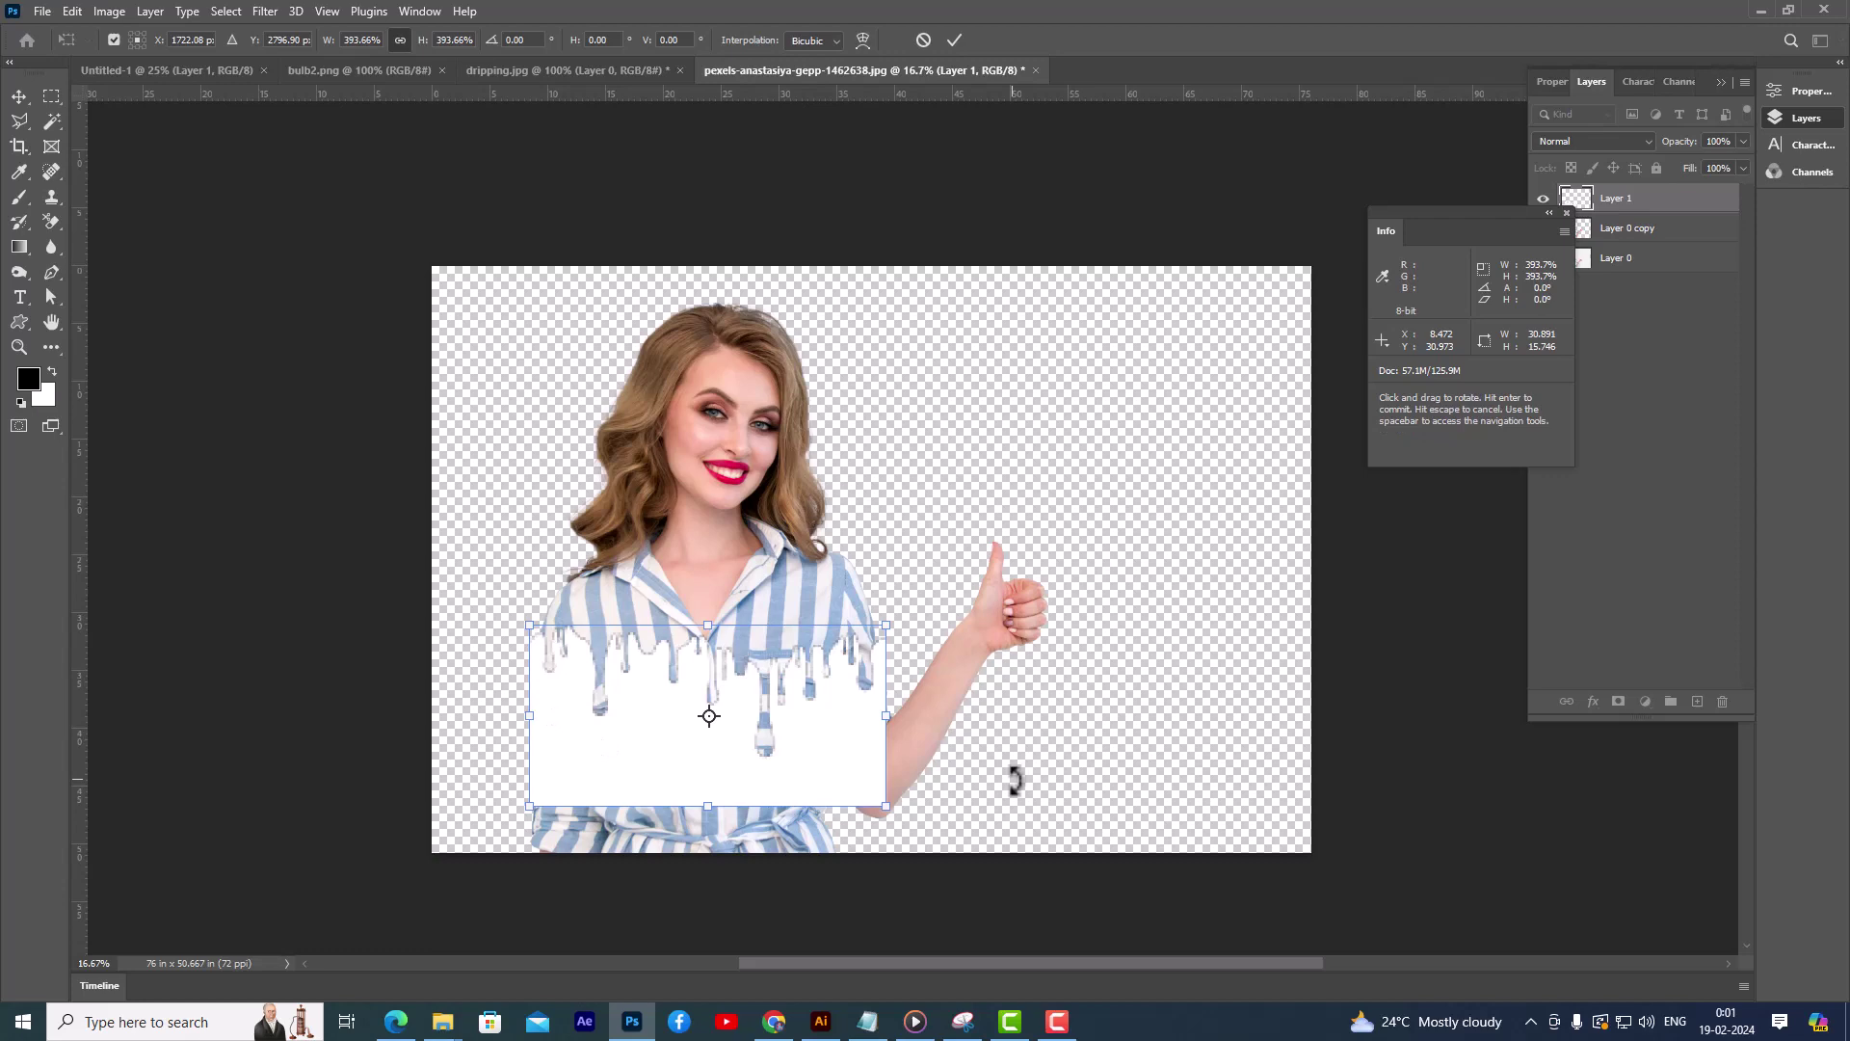
key(Return)
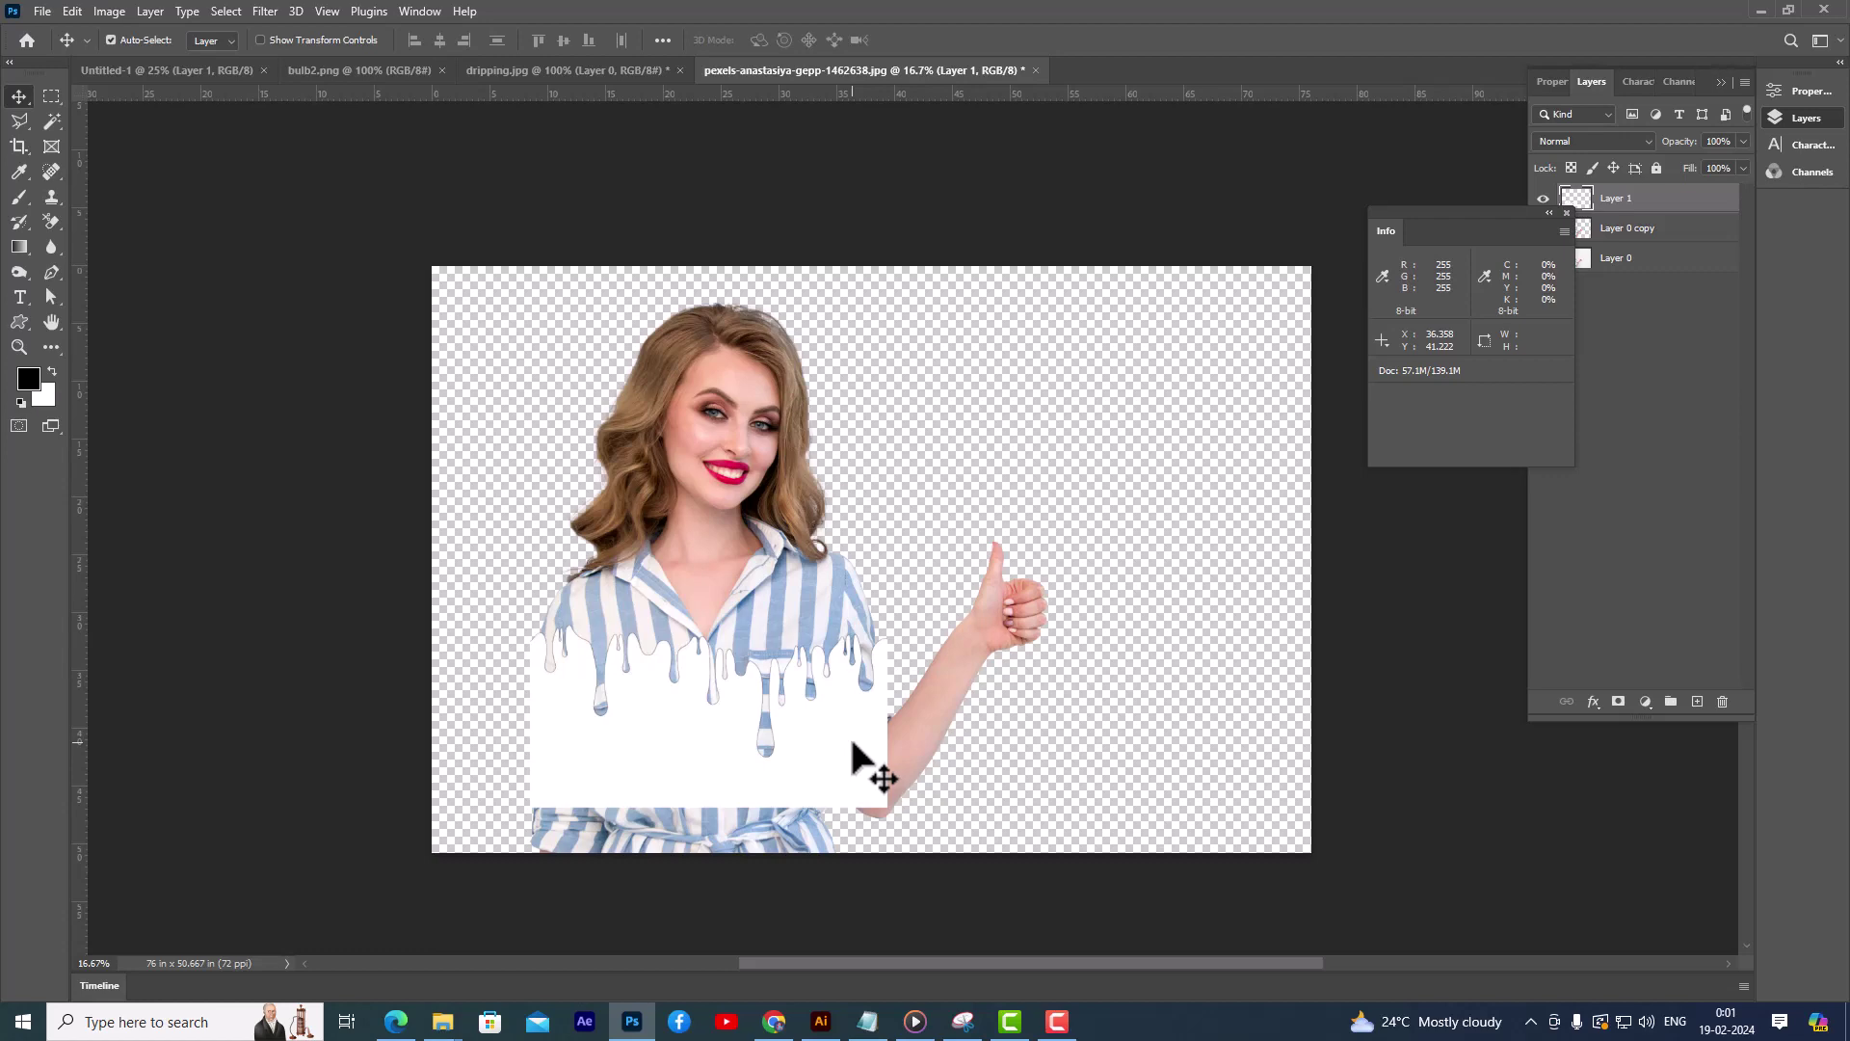
drag(1408, 214, 1500, 403)
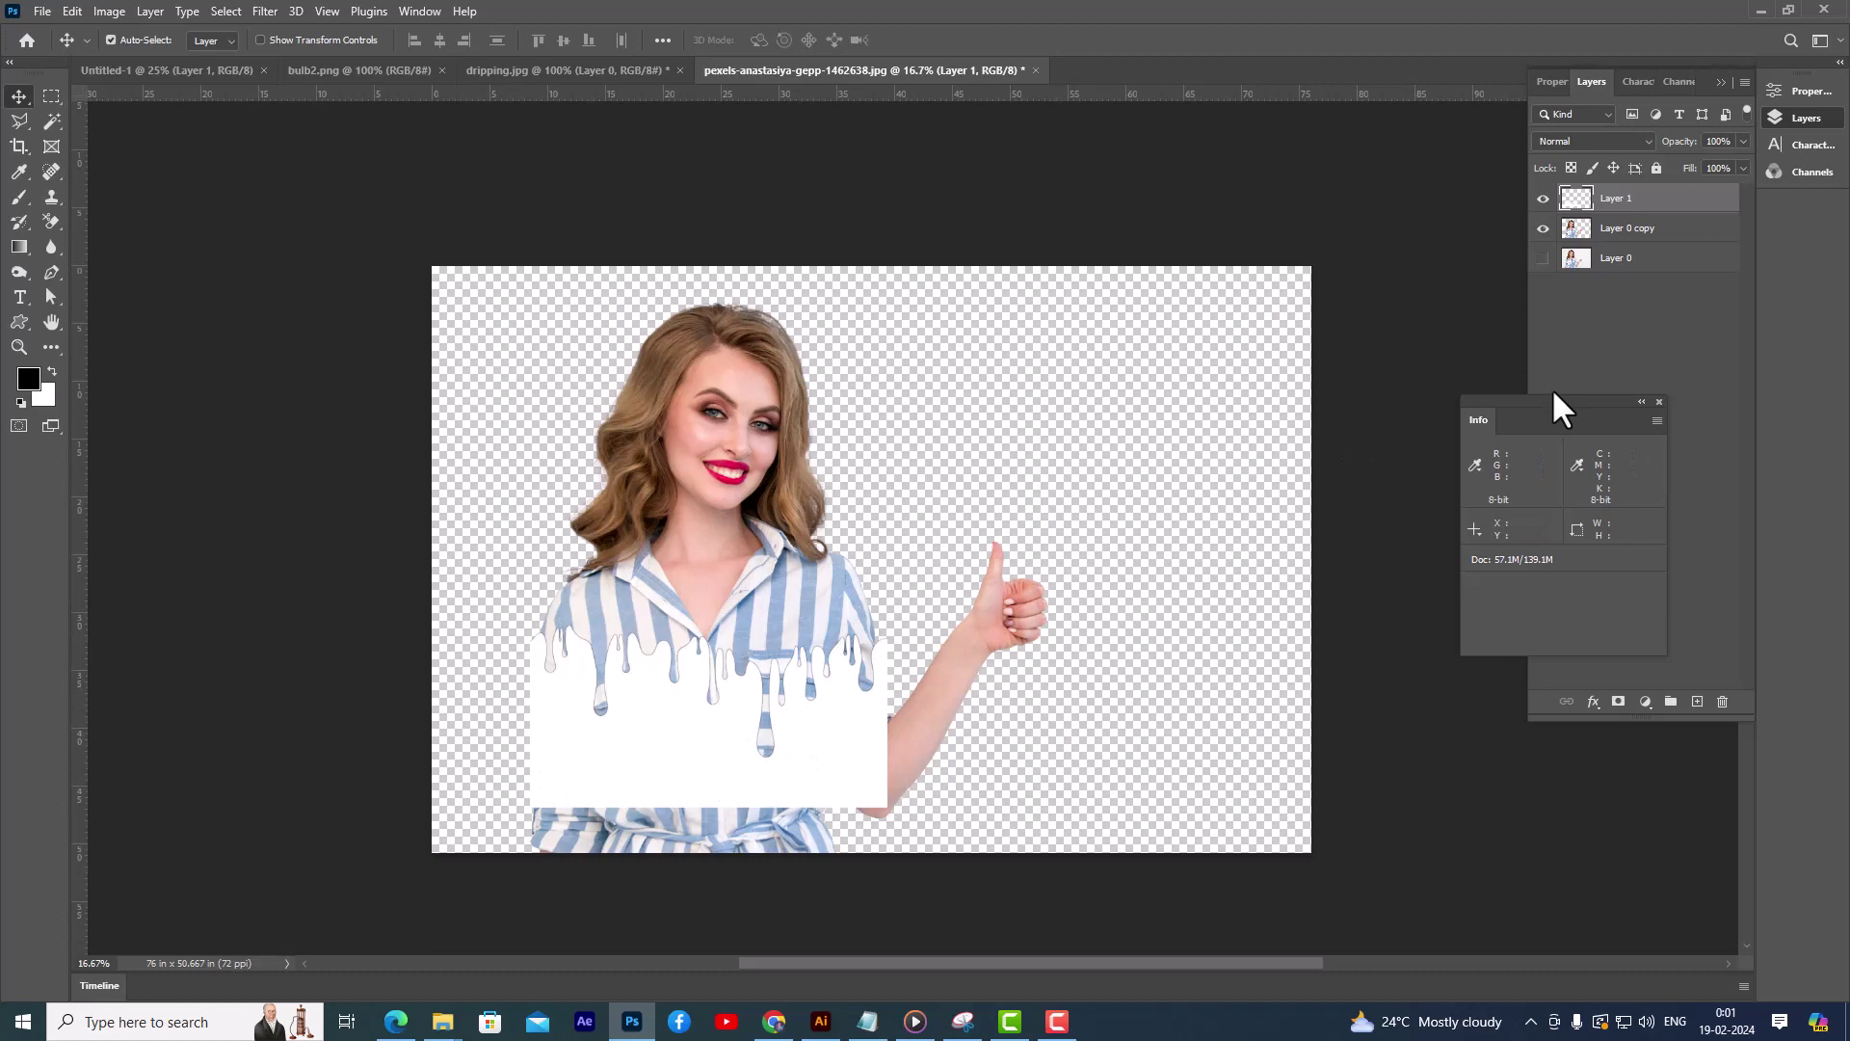
drag(1554, 393, 1557, 412)
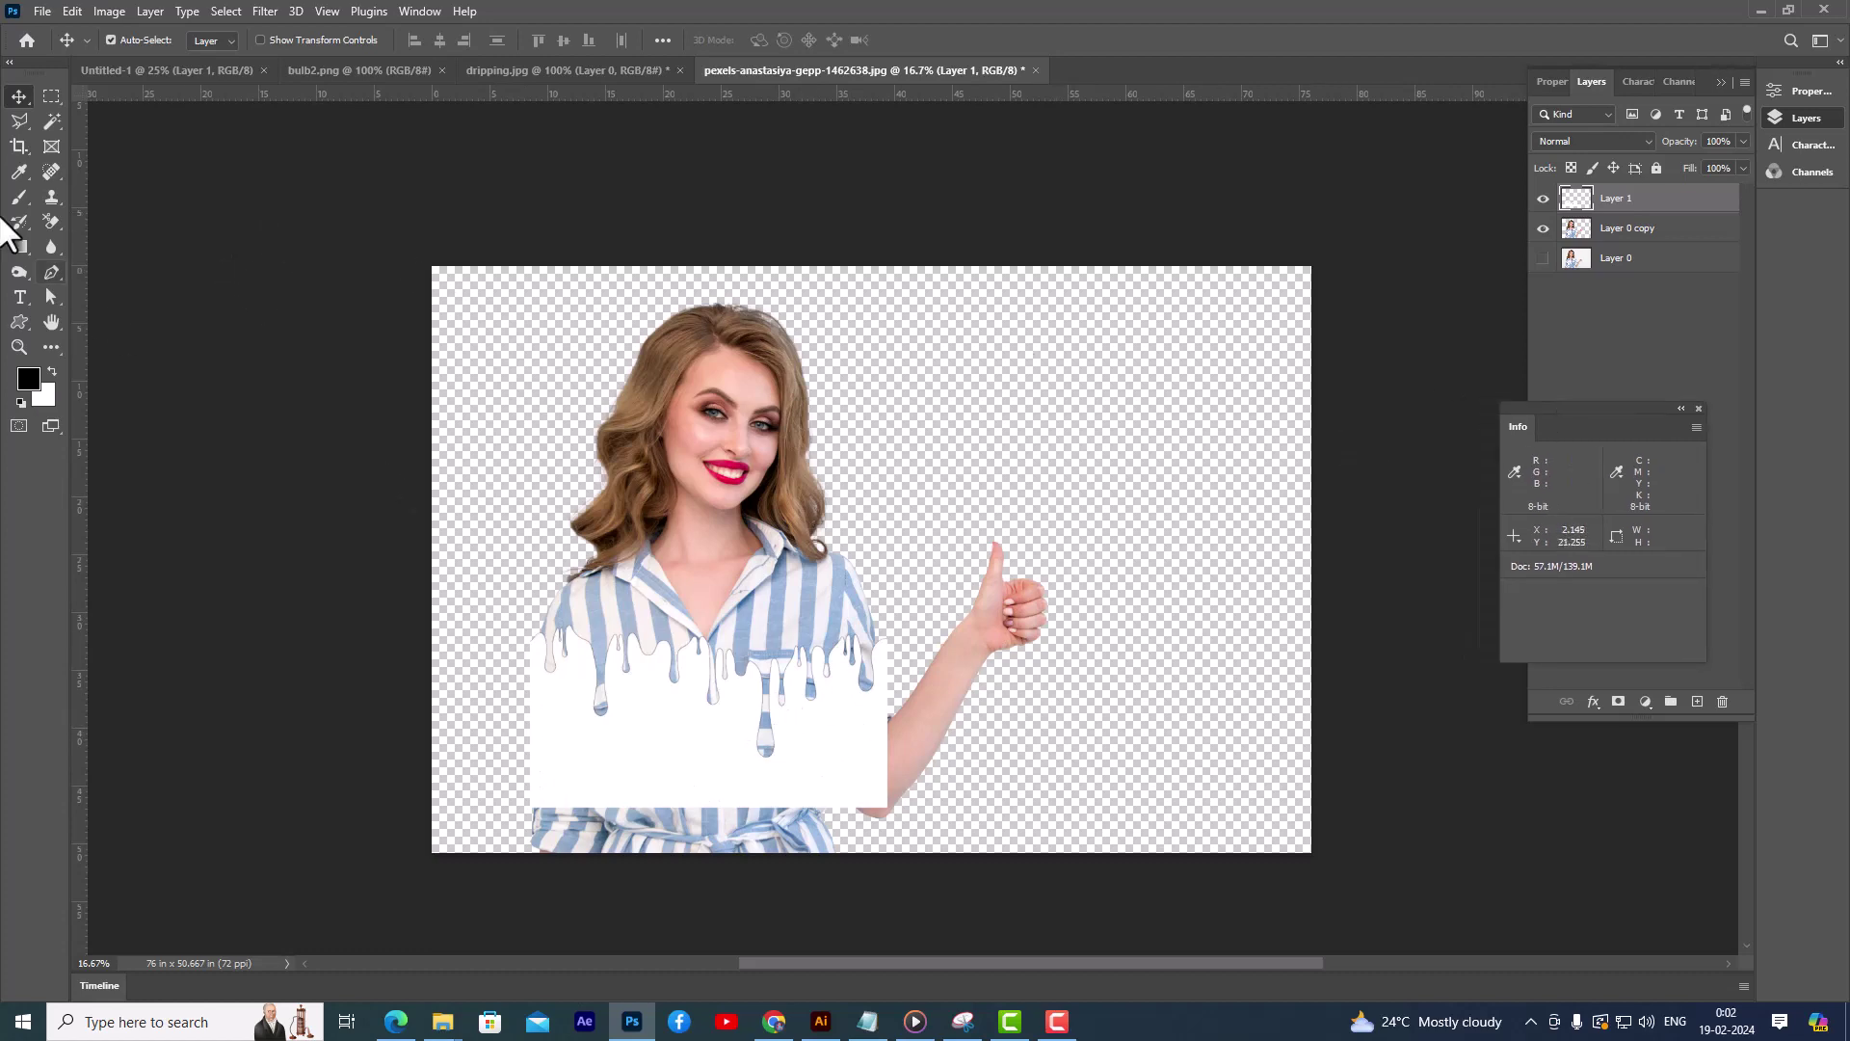
Step: Start a Polygonal Lasso outline from the arm, over the thumb, to the bottom corners
click(15, 123)
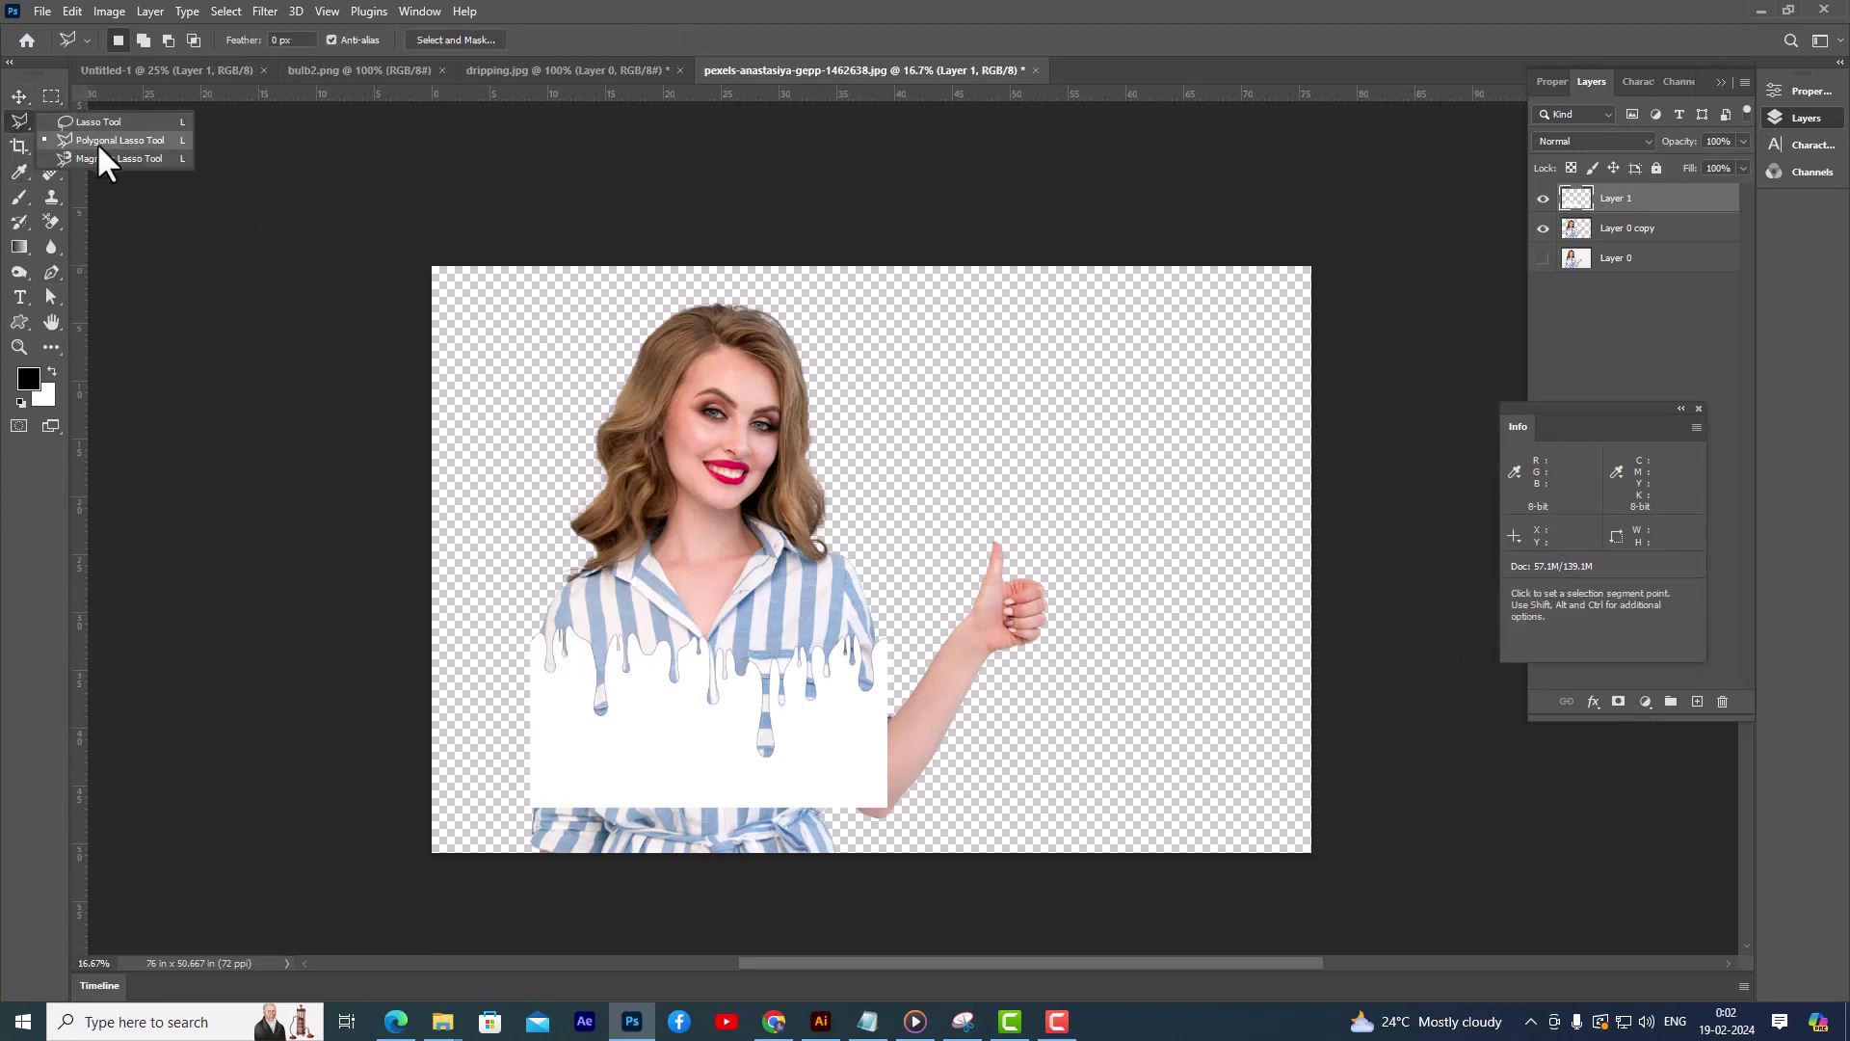
click(101, 141)
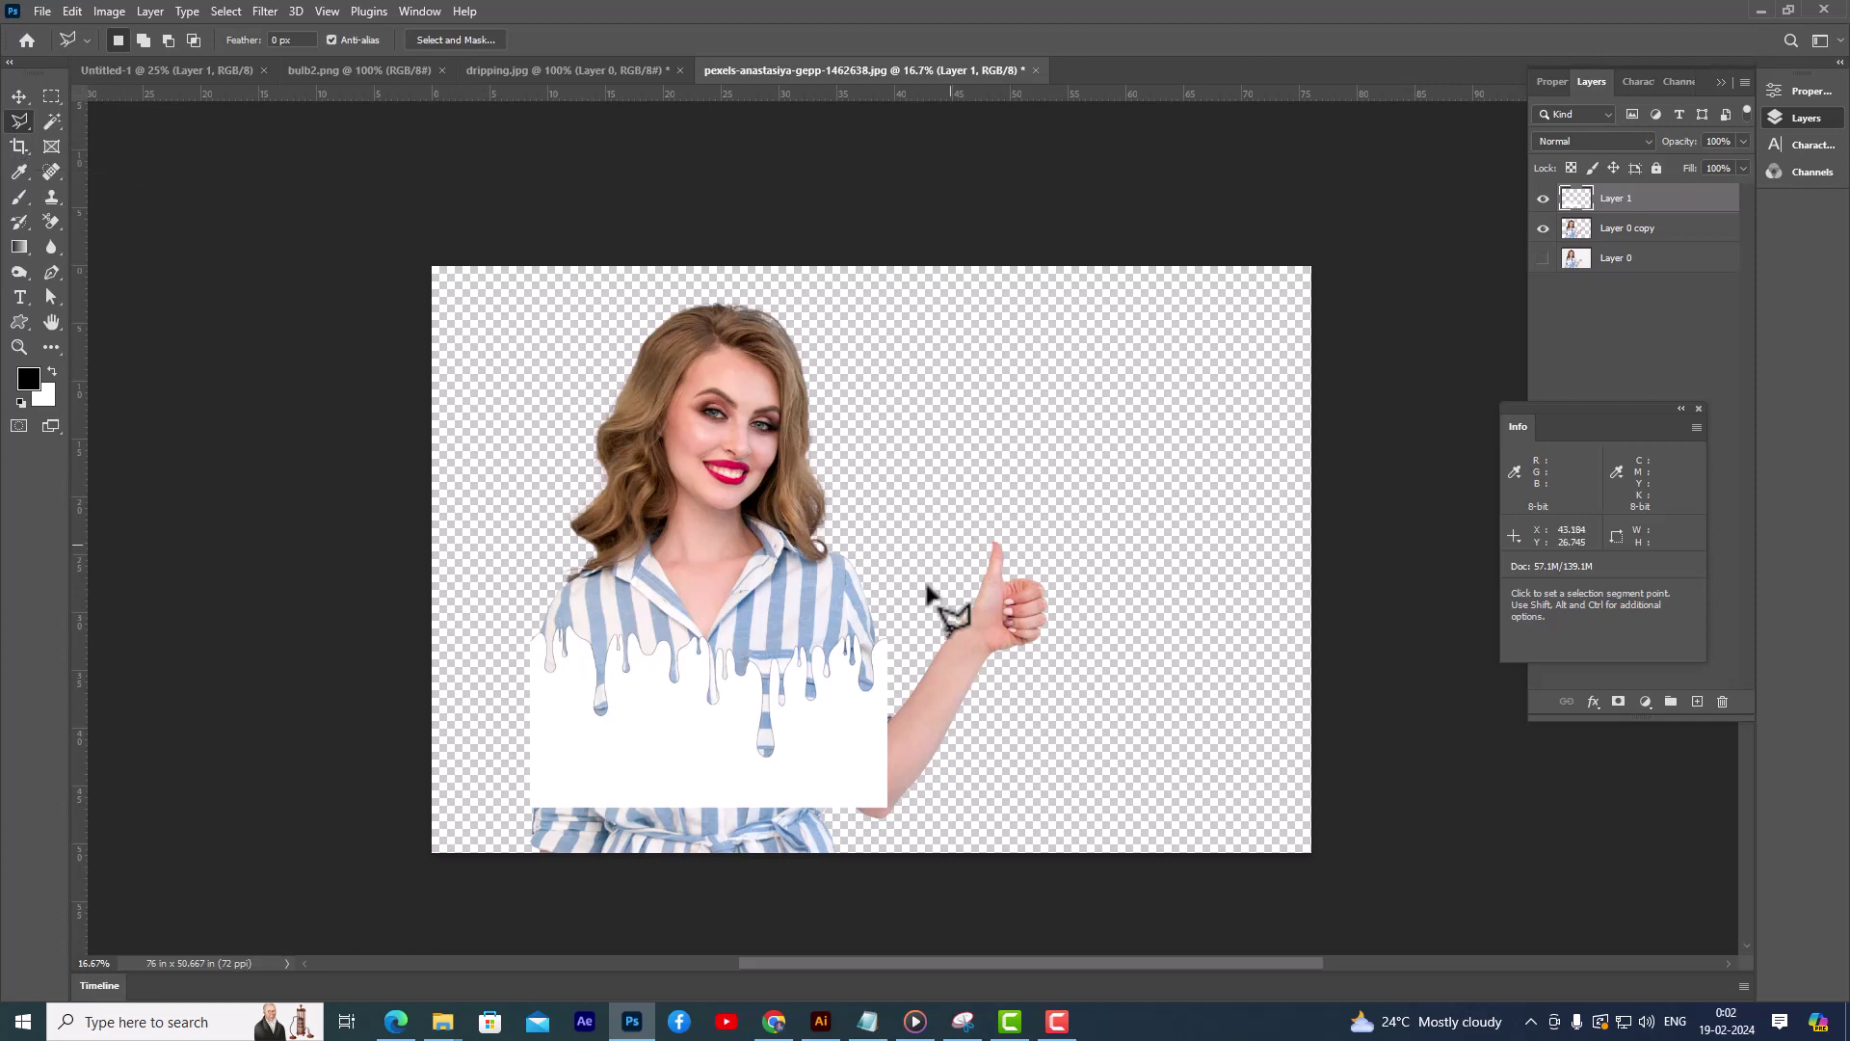
click(884, 640)
click(1019, 496)
click(1312, 530)
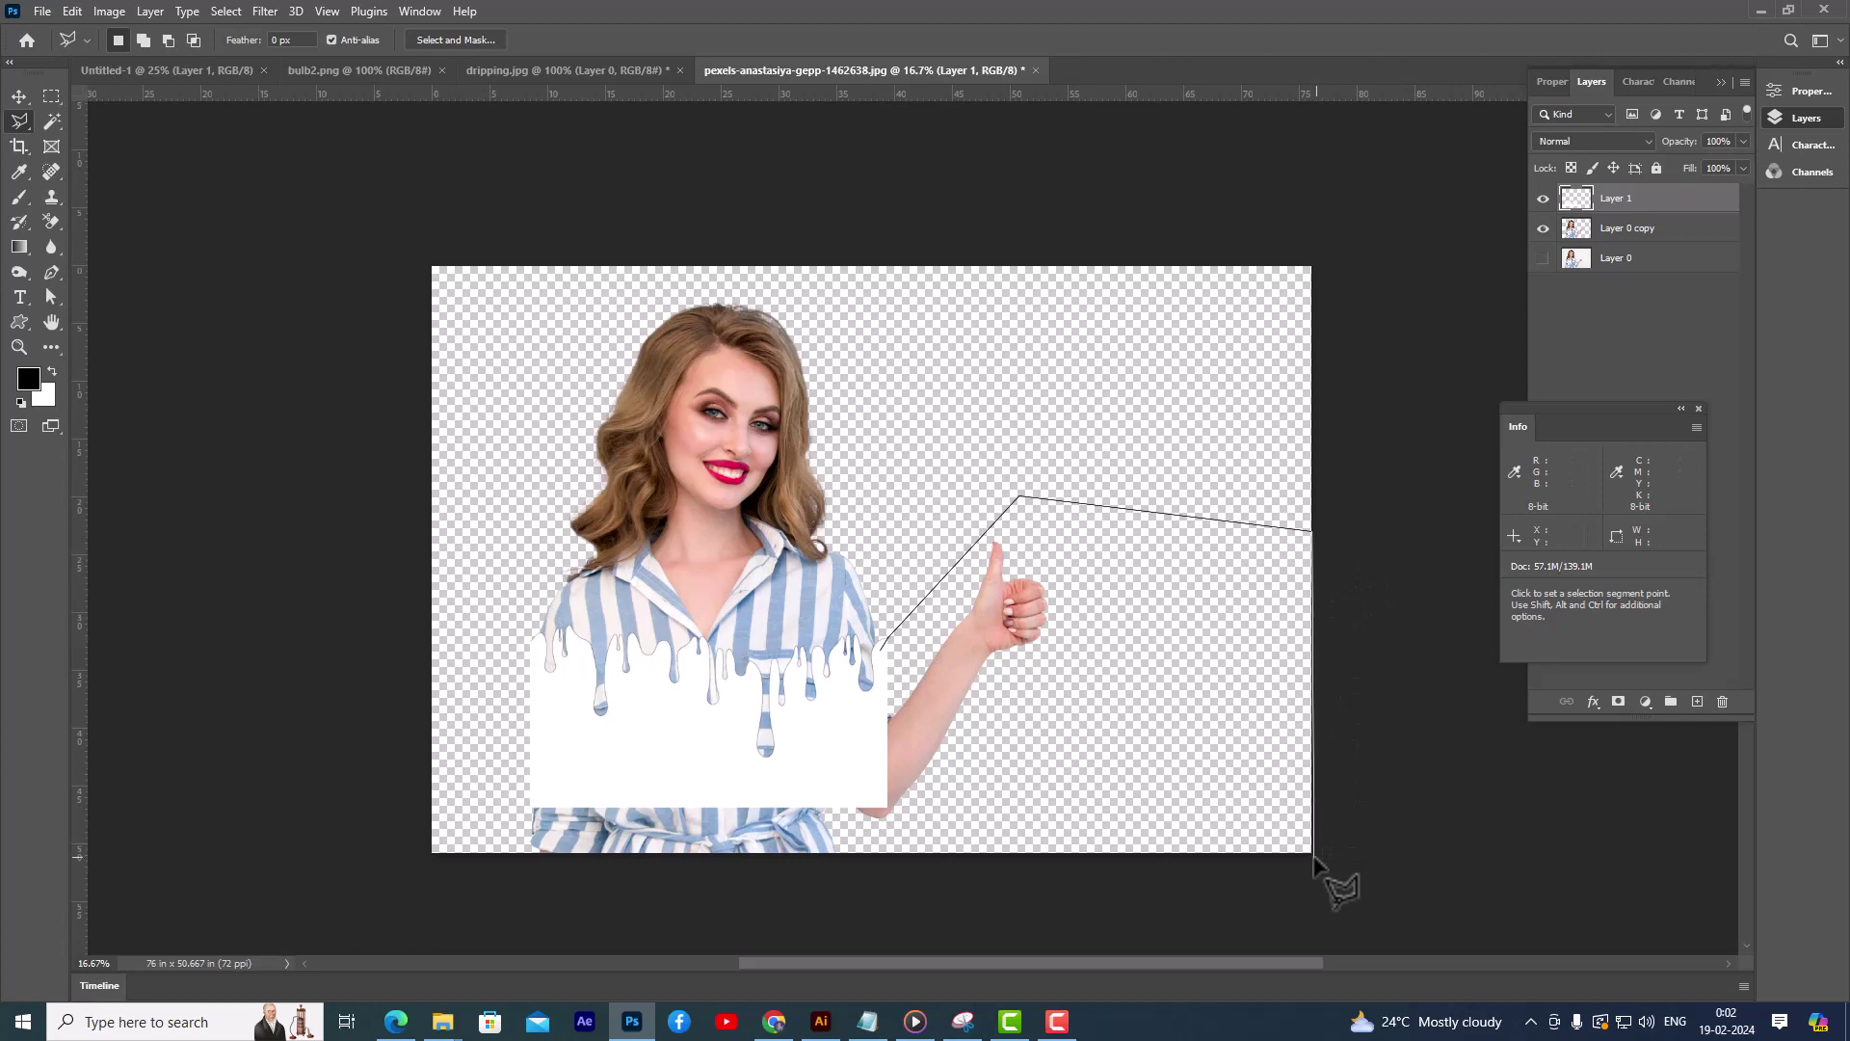
click(1310, 854)
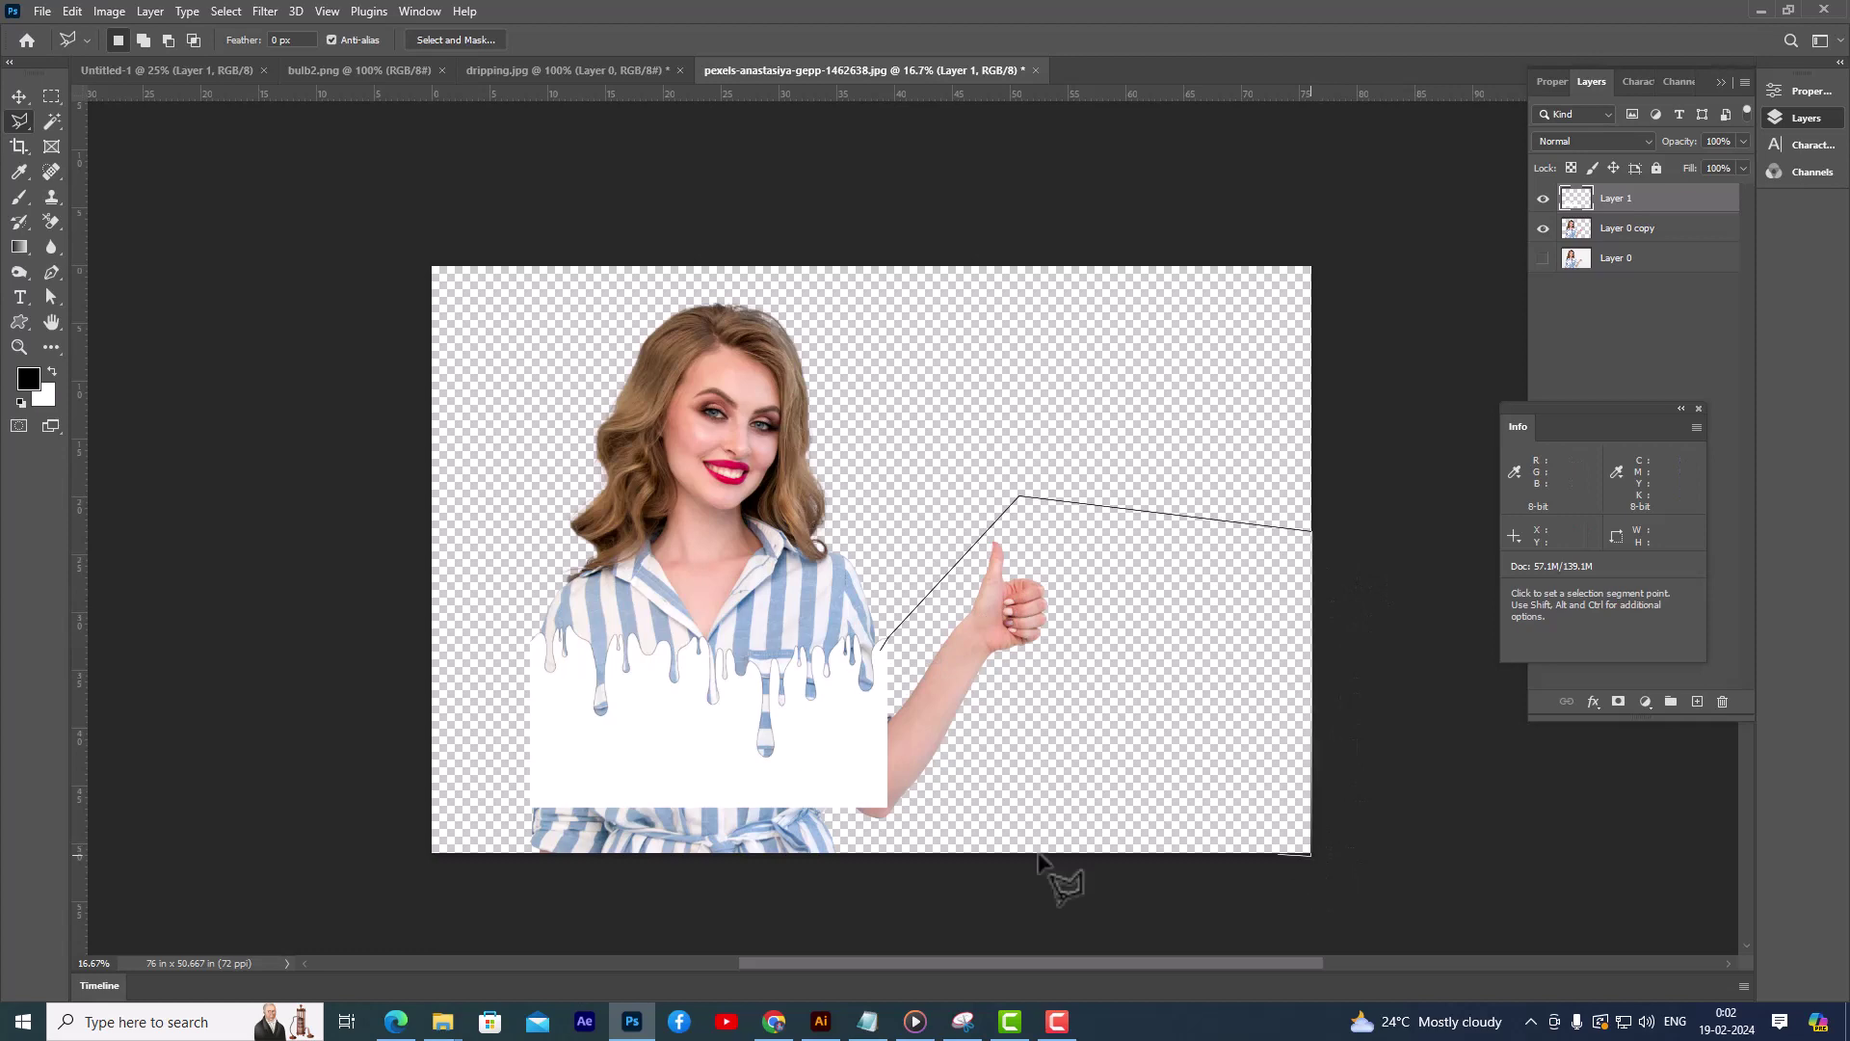
click(429, 854)
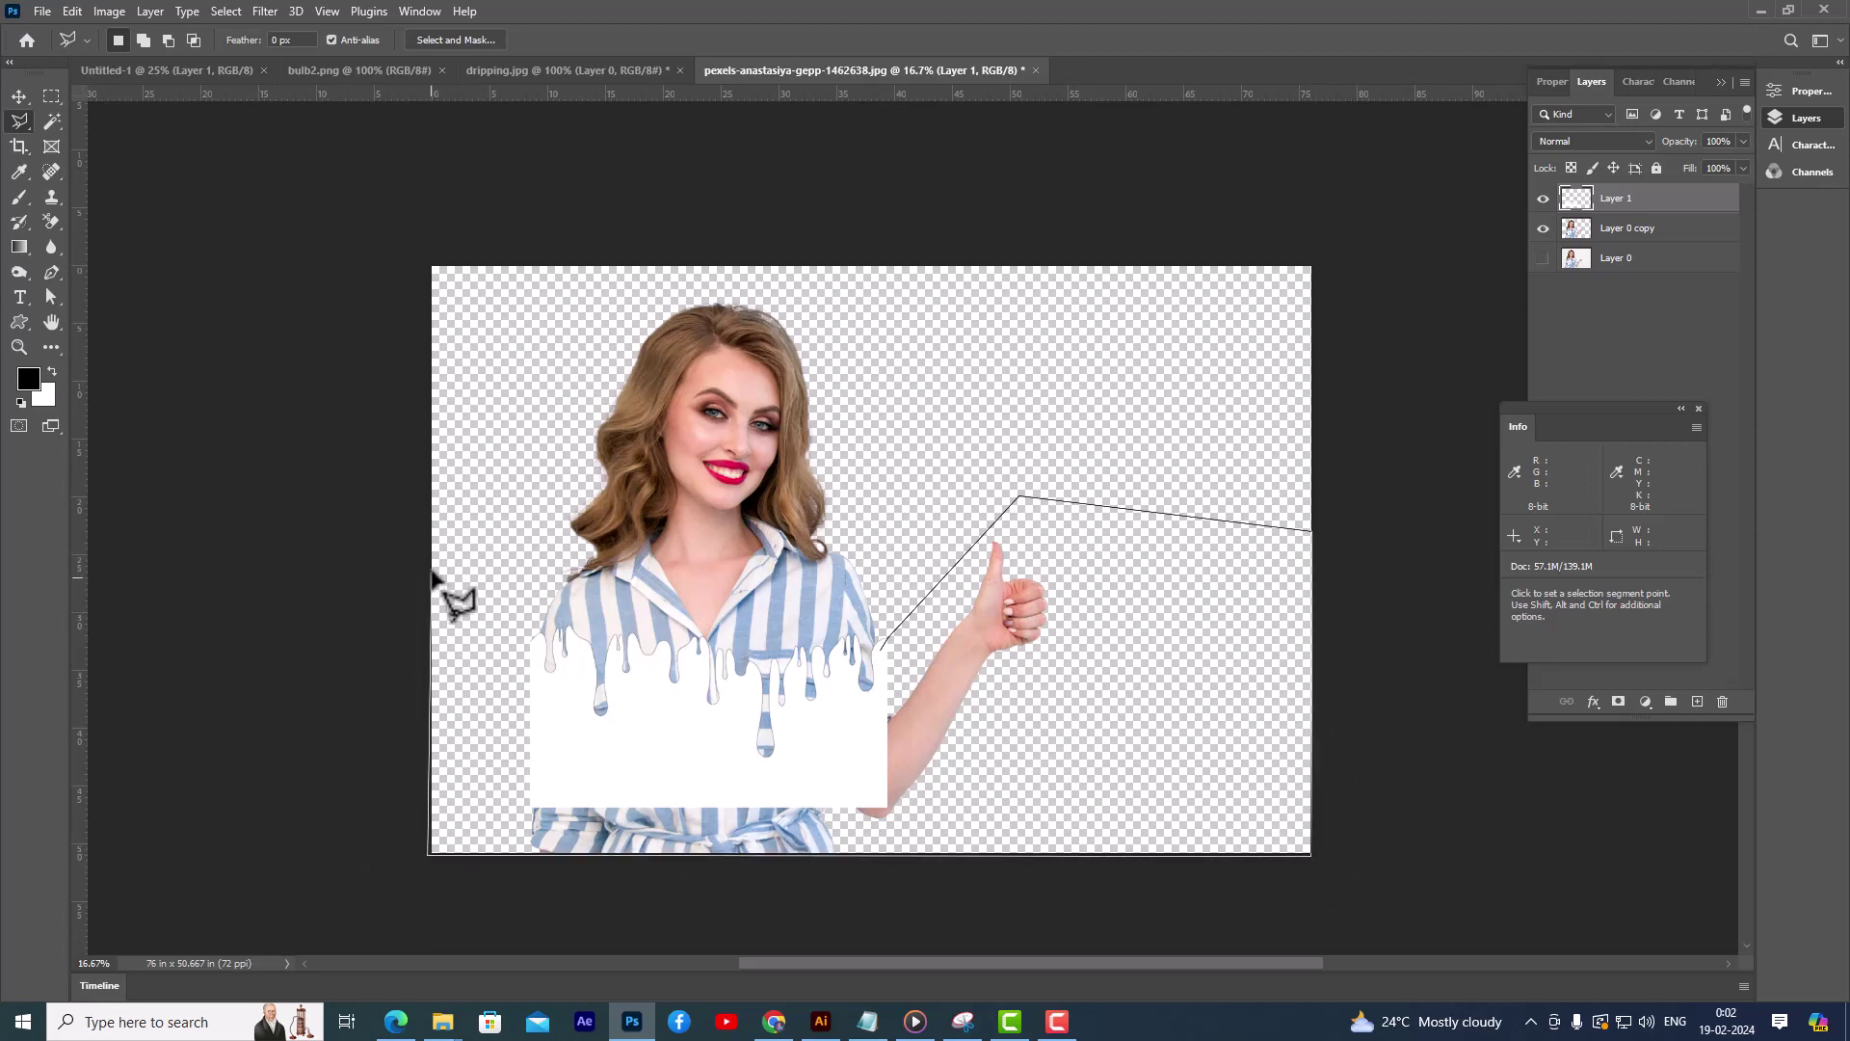
Step: Continue the outline up the left edge, under the drips, and close it at the arm
click(433, 546)
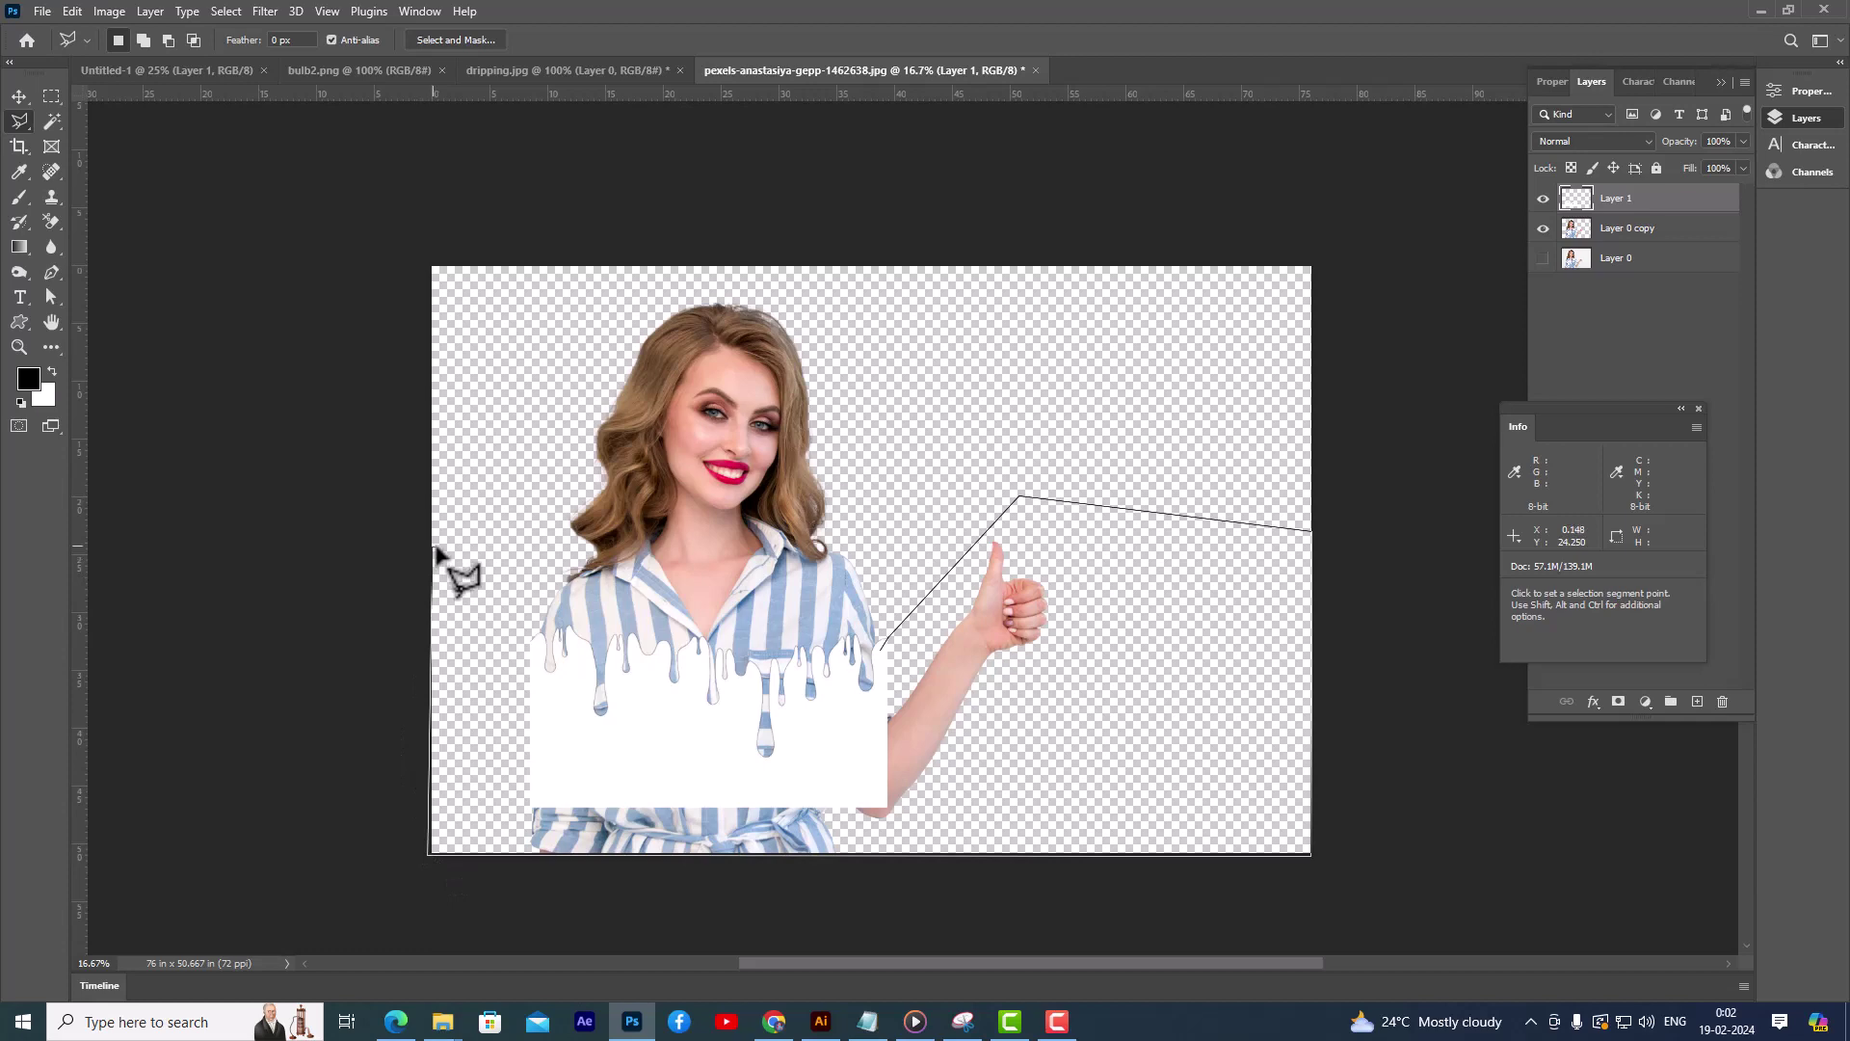
click(521, 568)
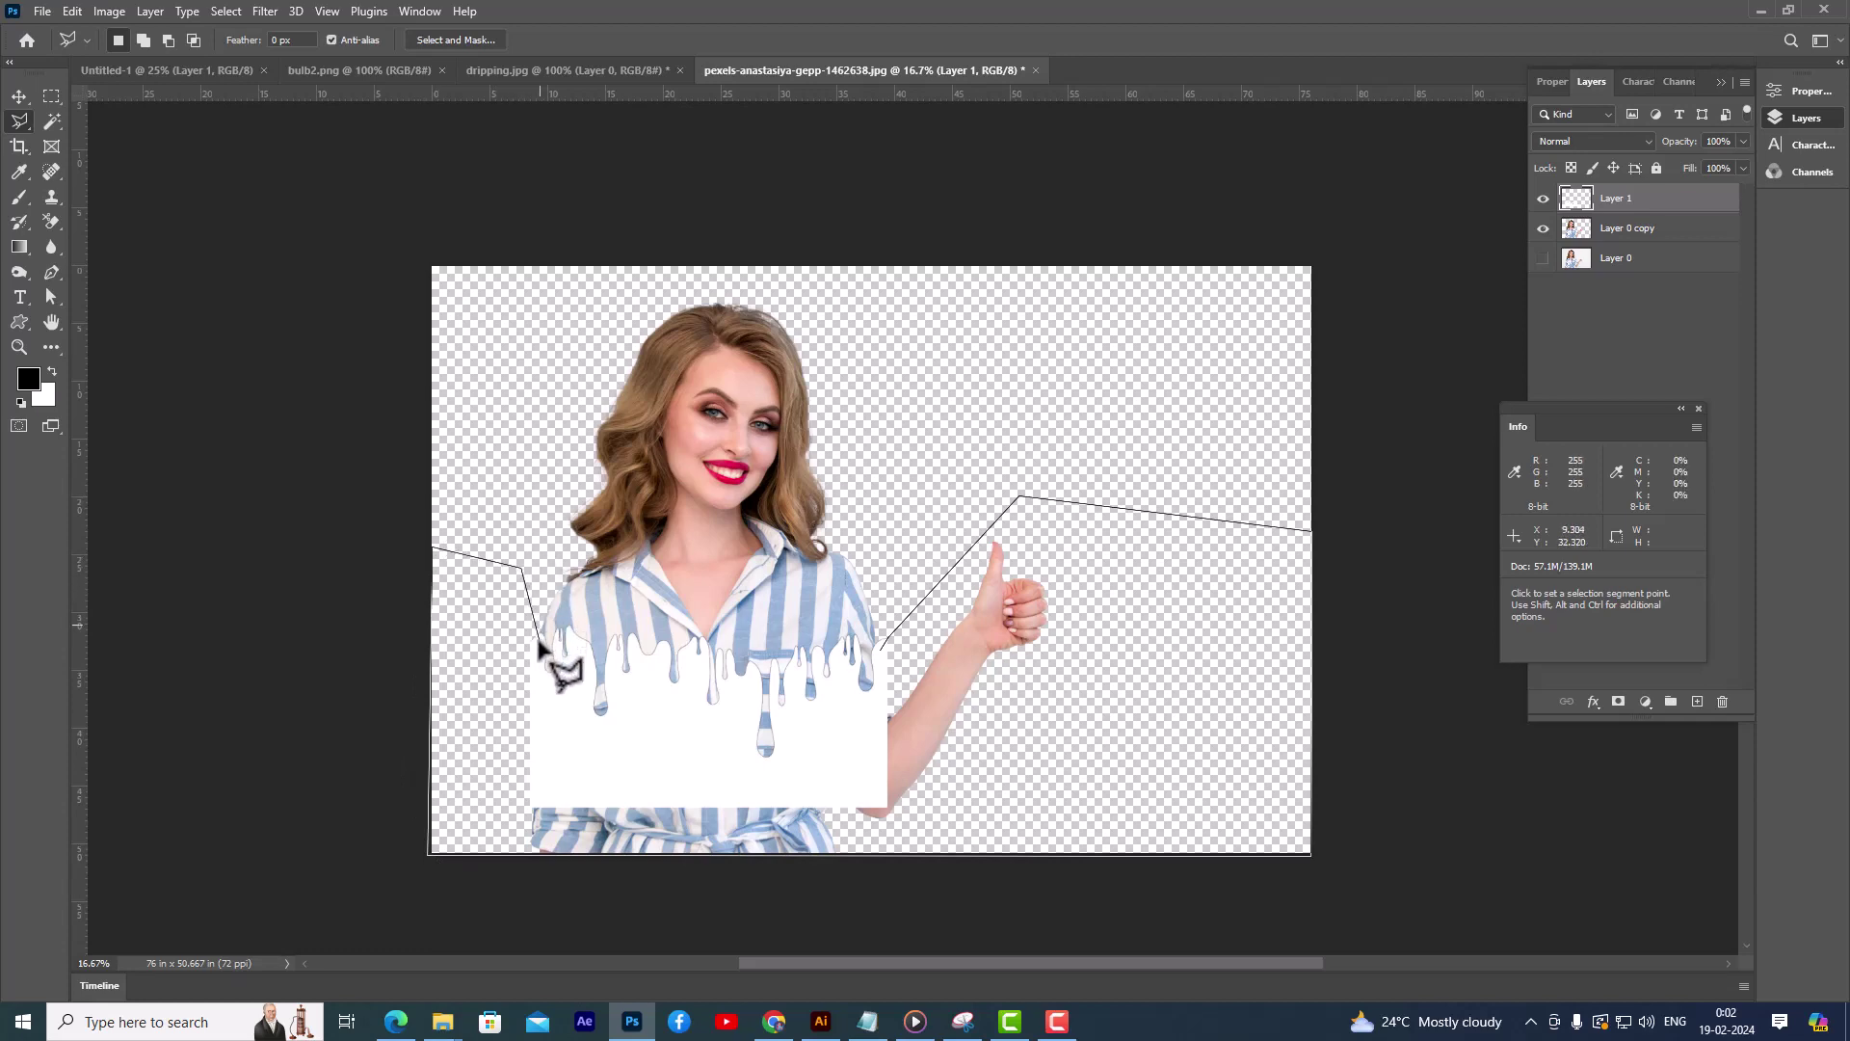
click(550, 760)
click(733, 787)
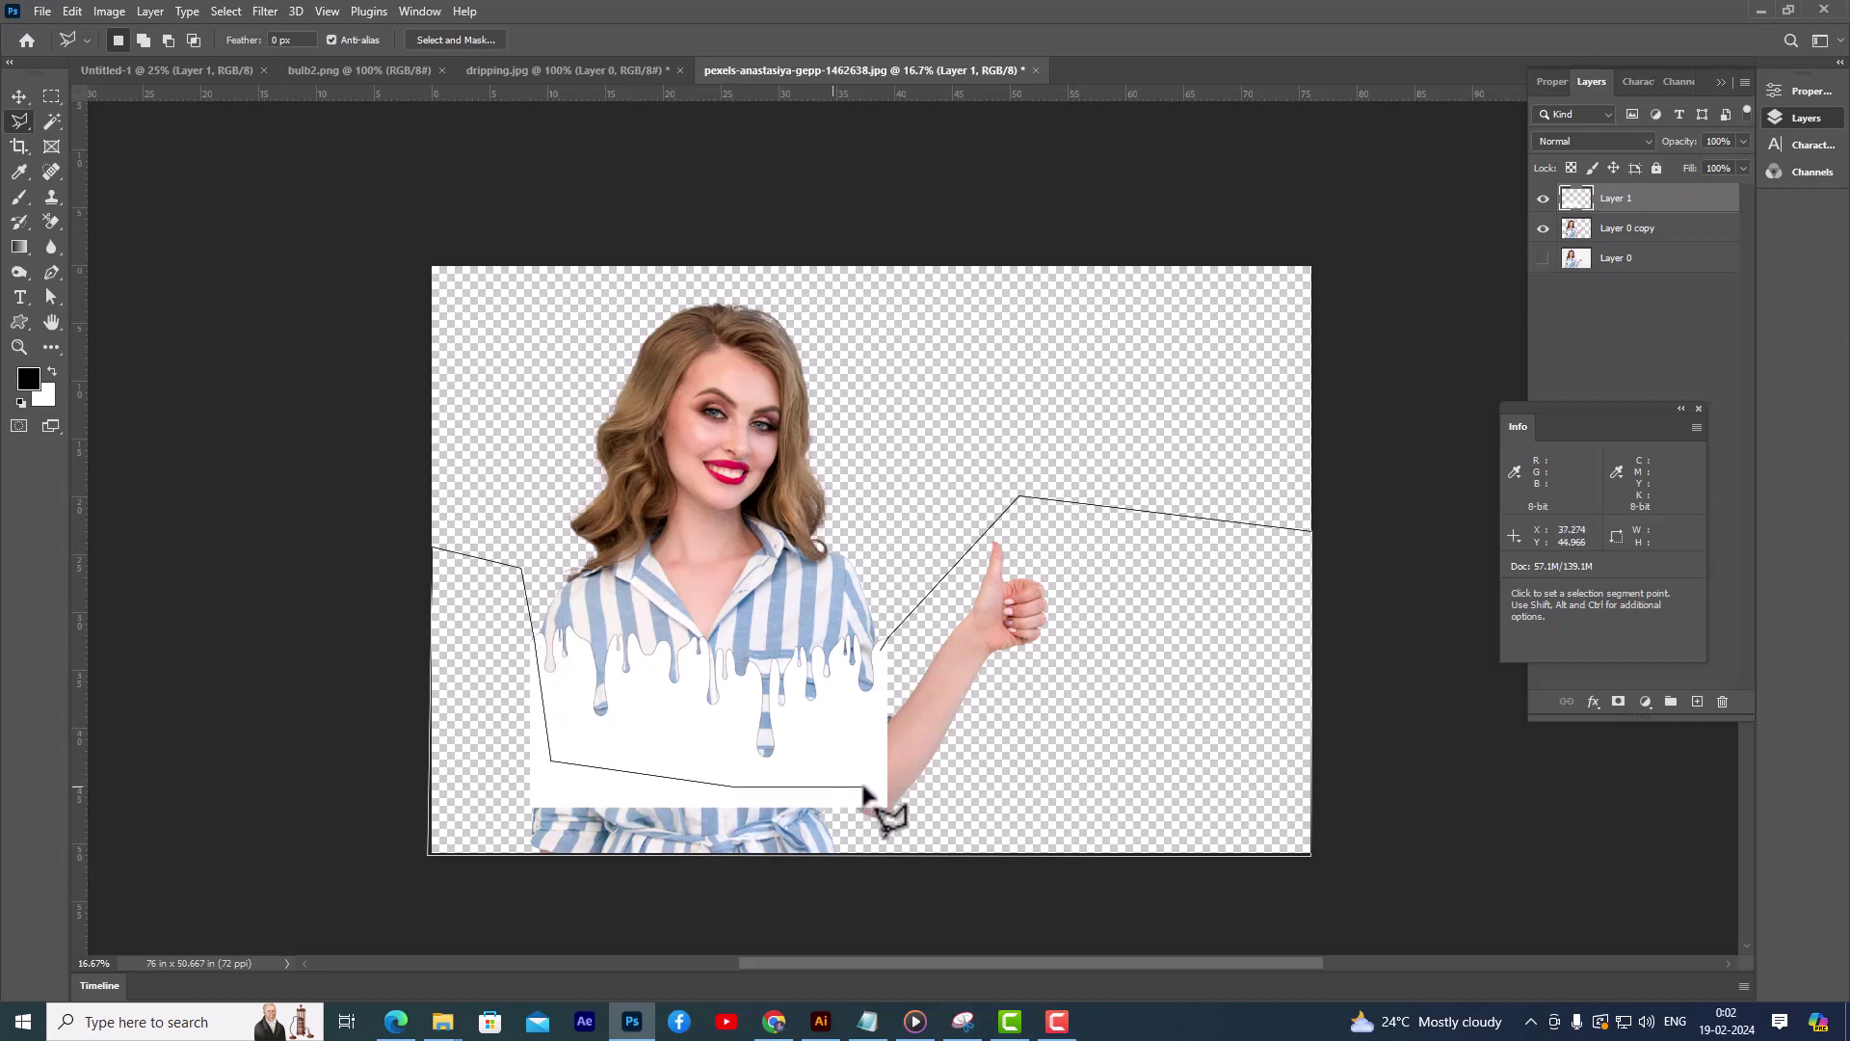
click(864, 786)
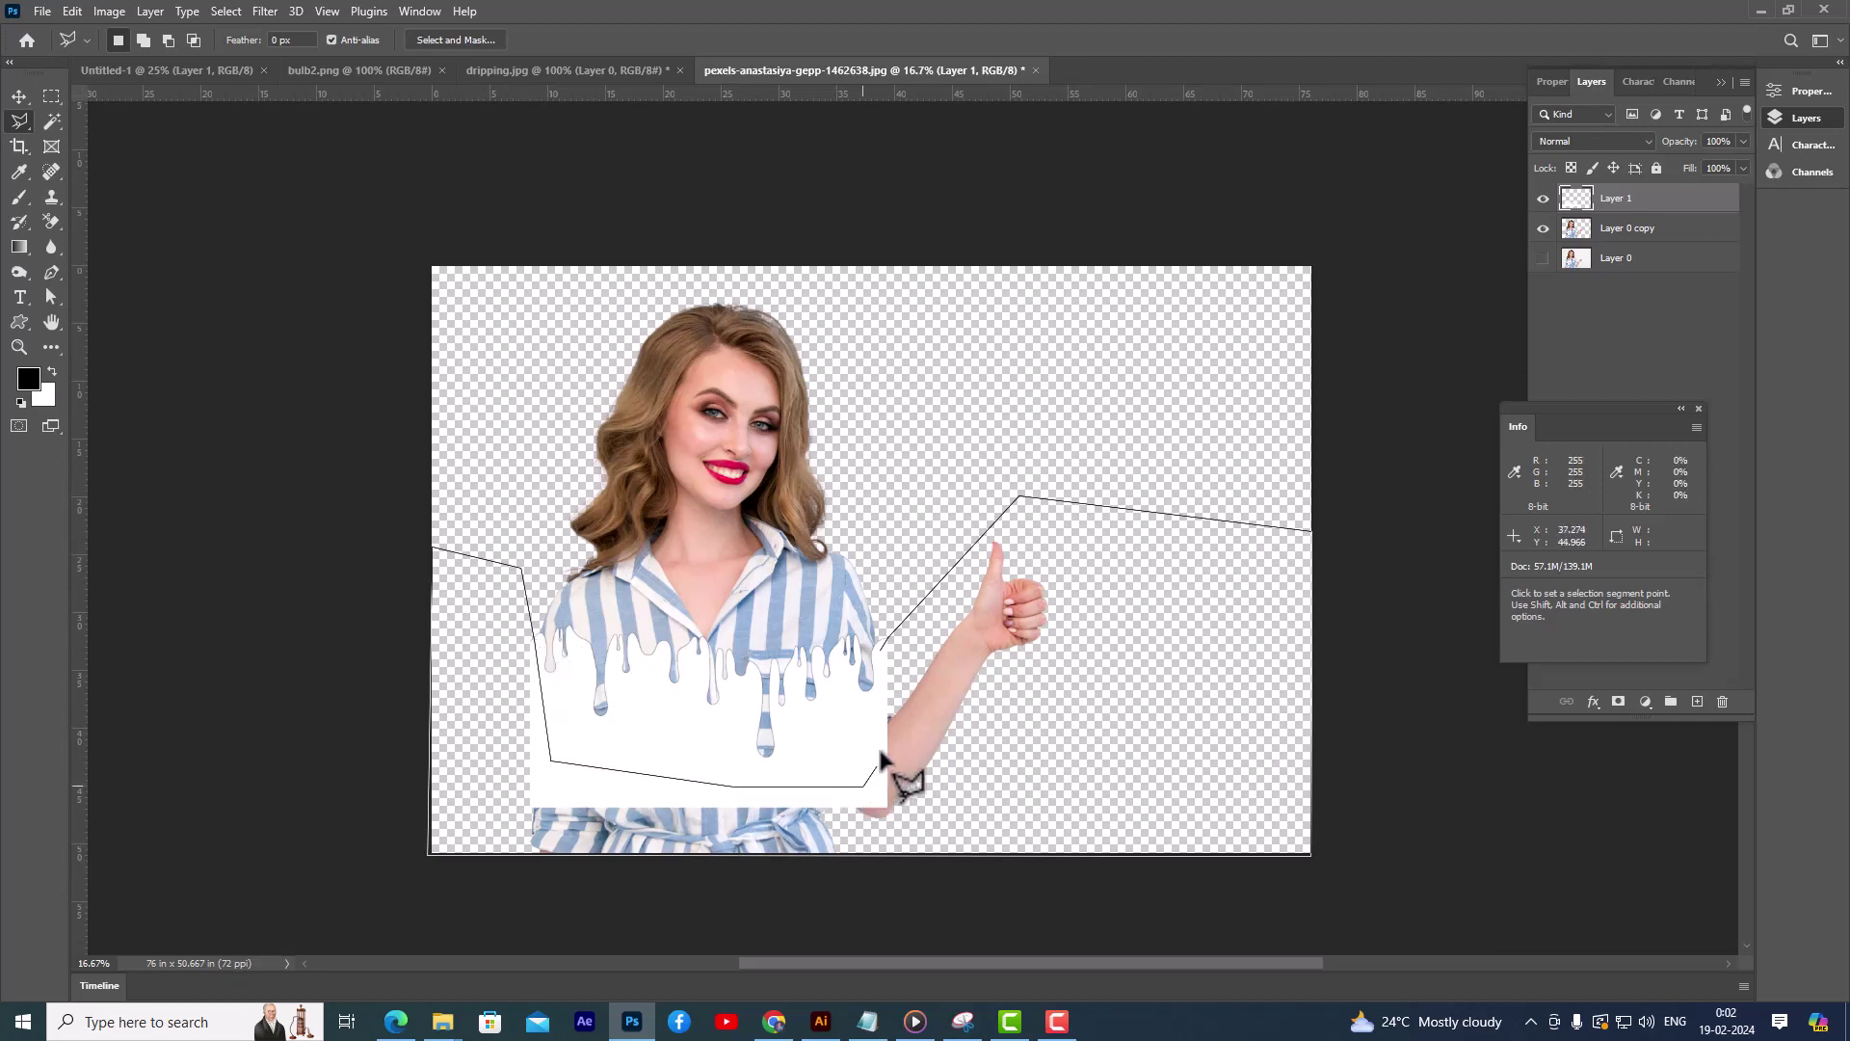
click(881, 650)
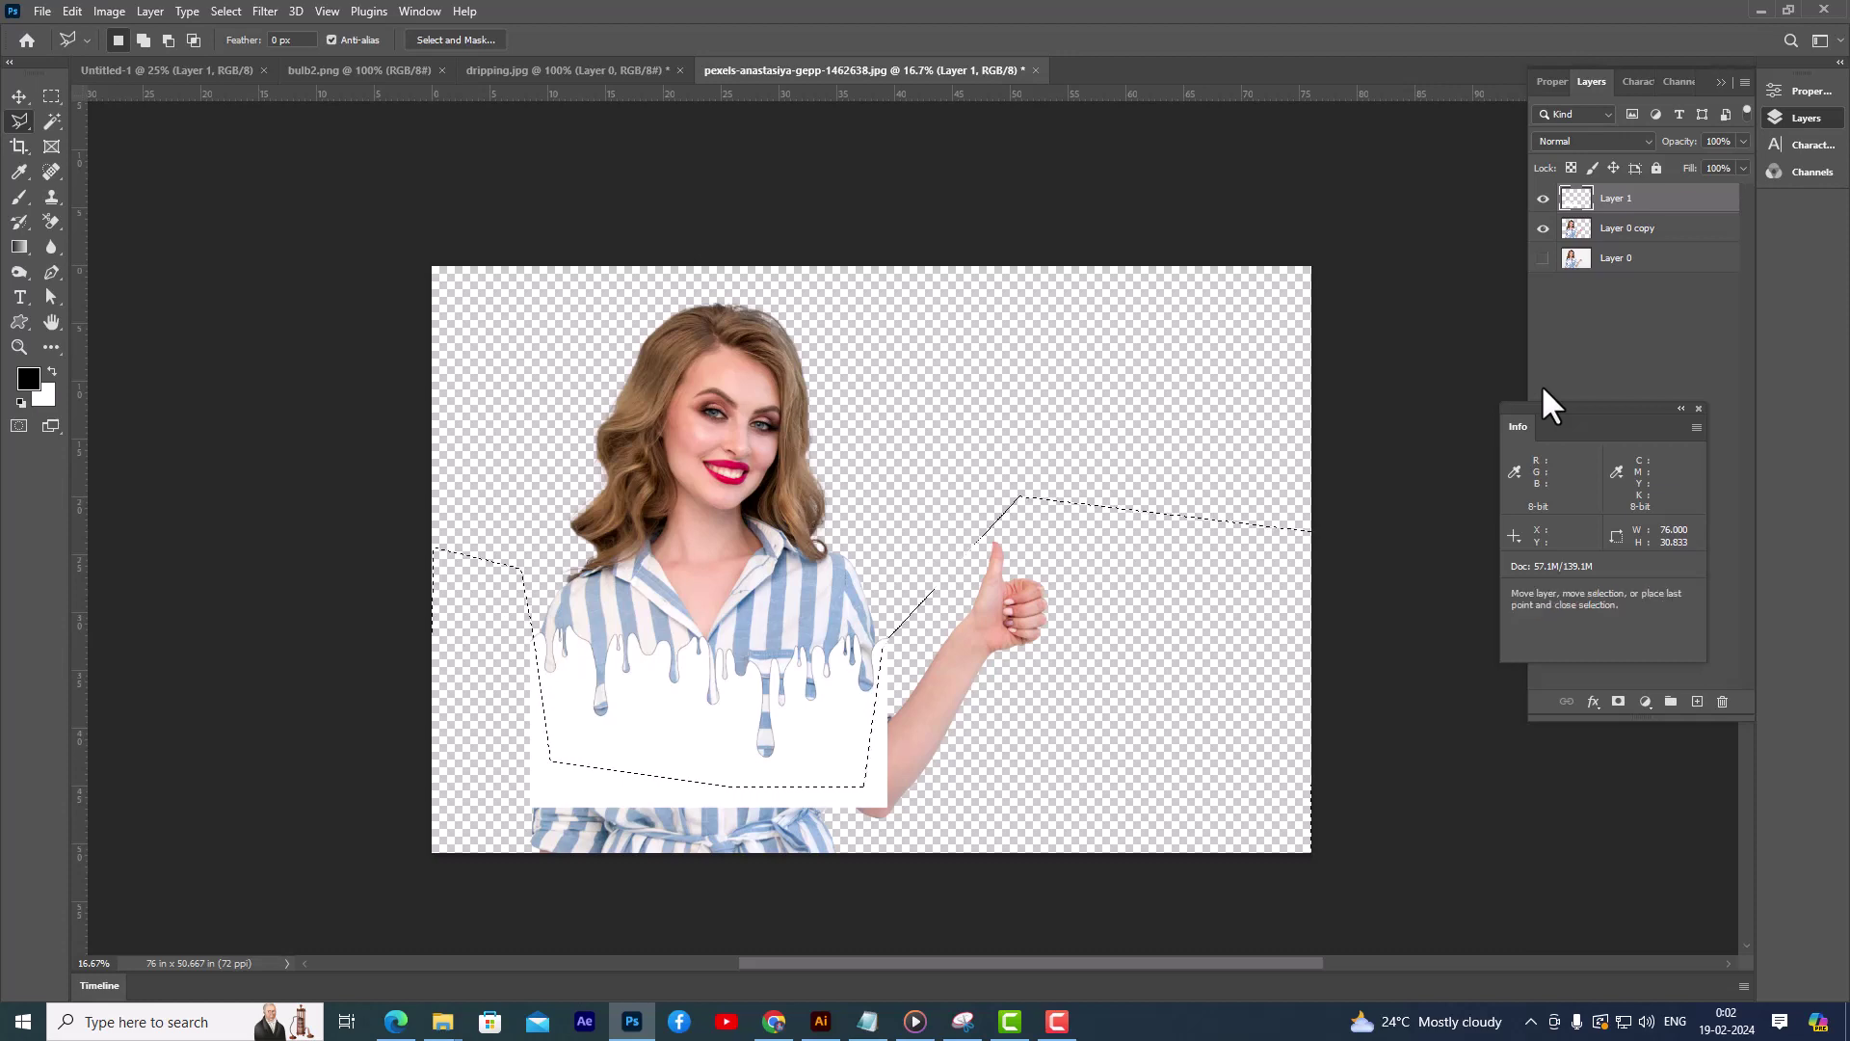
Step: Fill the selection with white, deselect, and load Layer 1's white shape as a selection
key(ctrl+BackSpace)
key(ctrl+d)
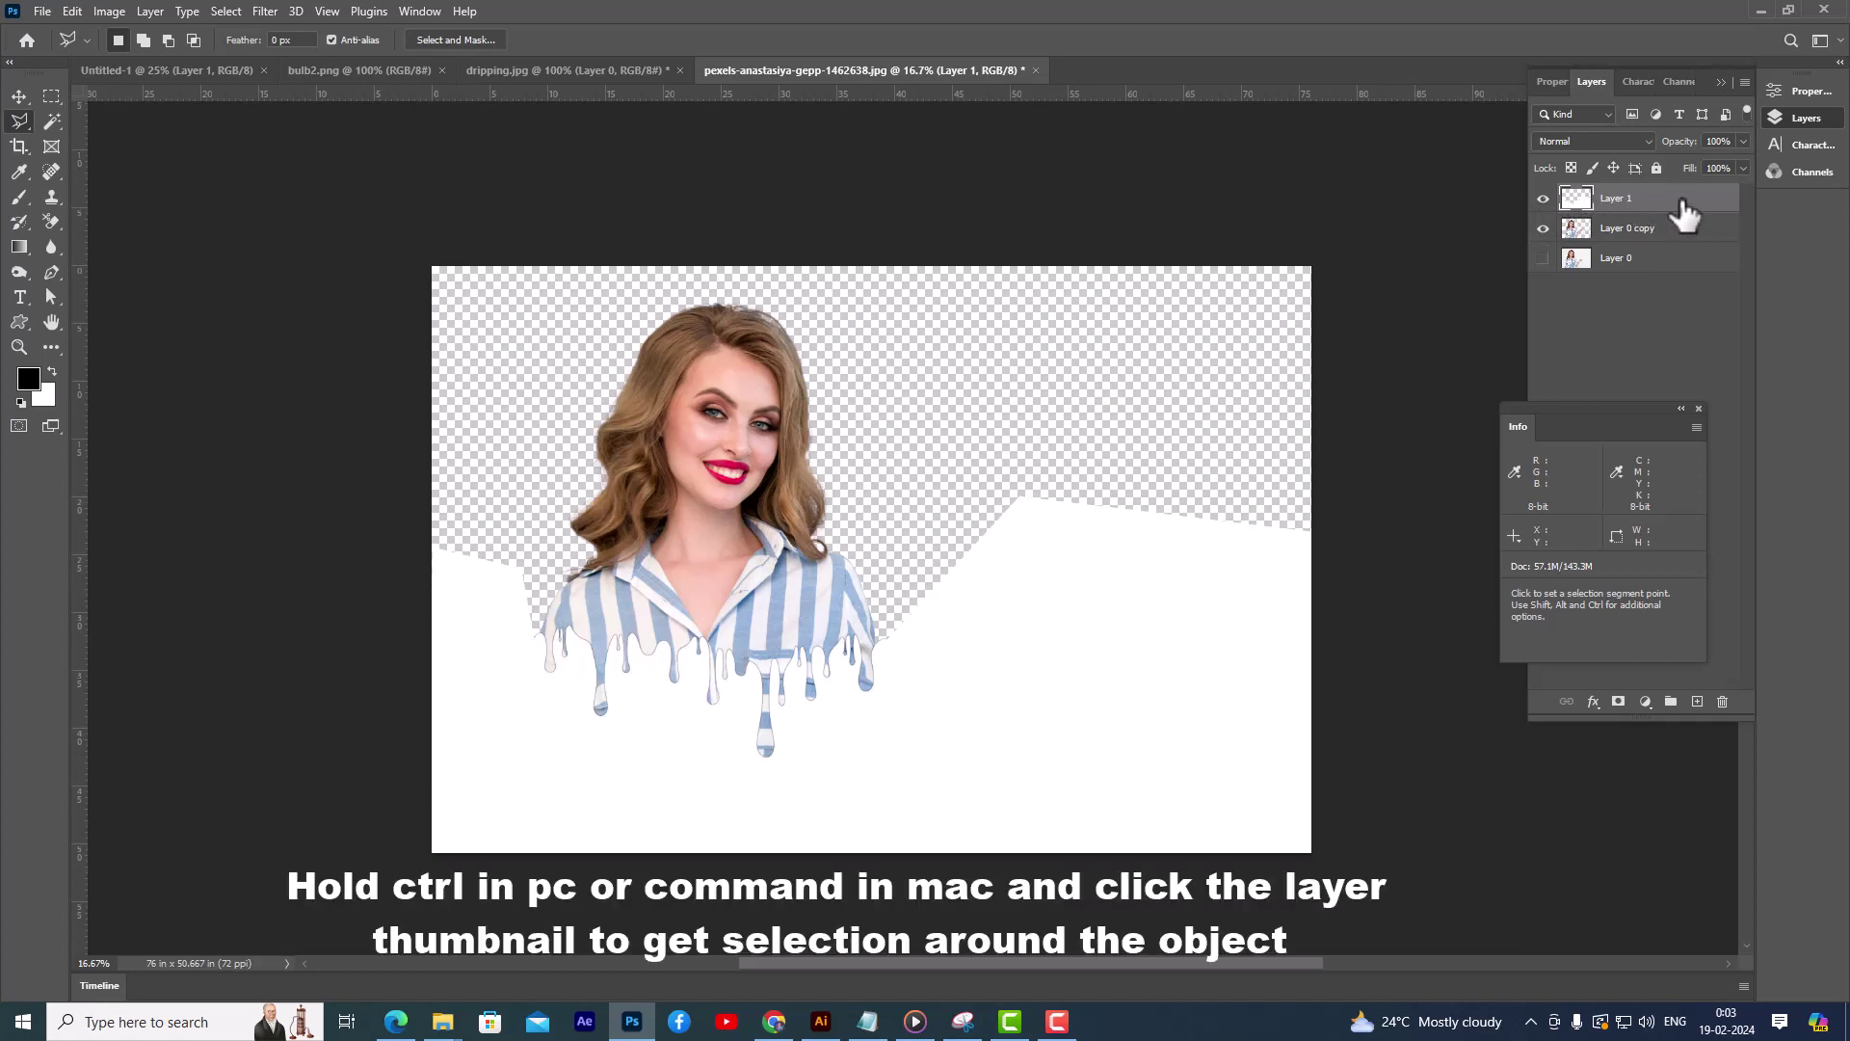
ctrl+click(1578, 202)
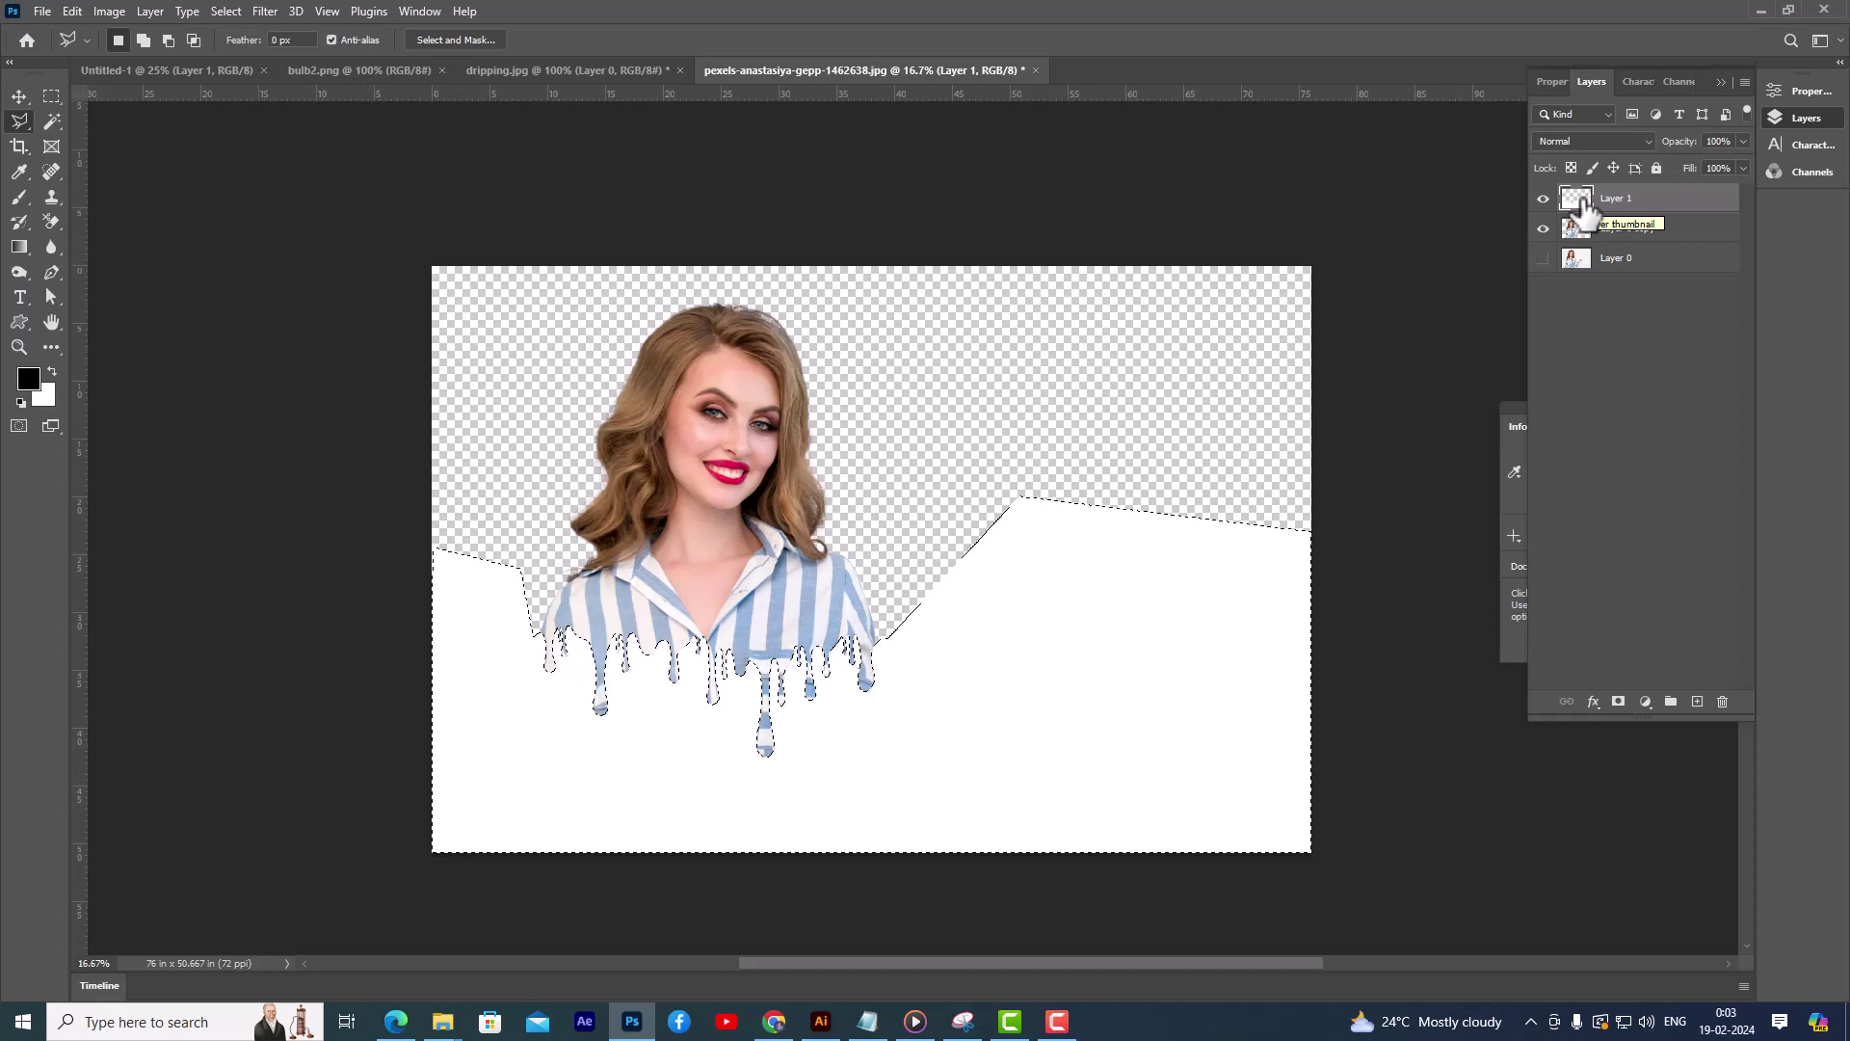
Step: Add an inverted drip-shaped mask to Layer 0 copy and hide Layer 1
click(1581, 232)
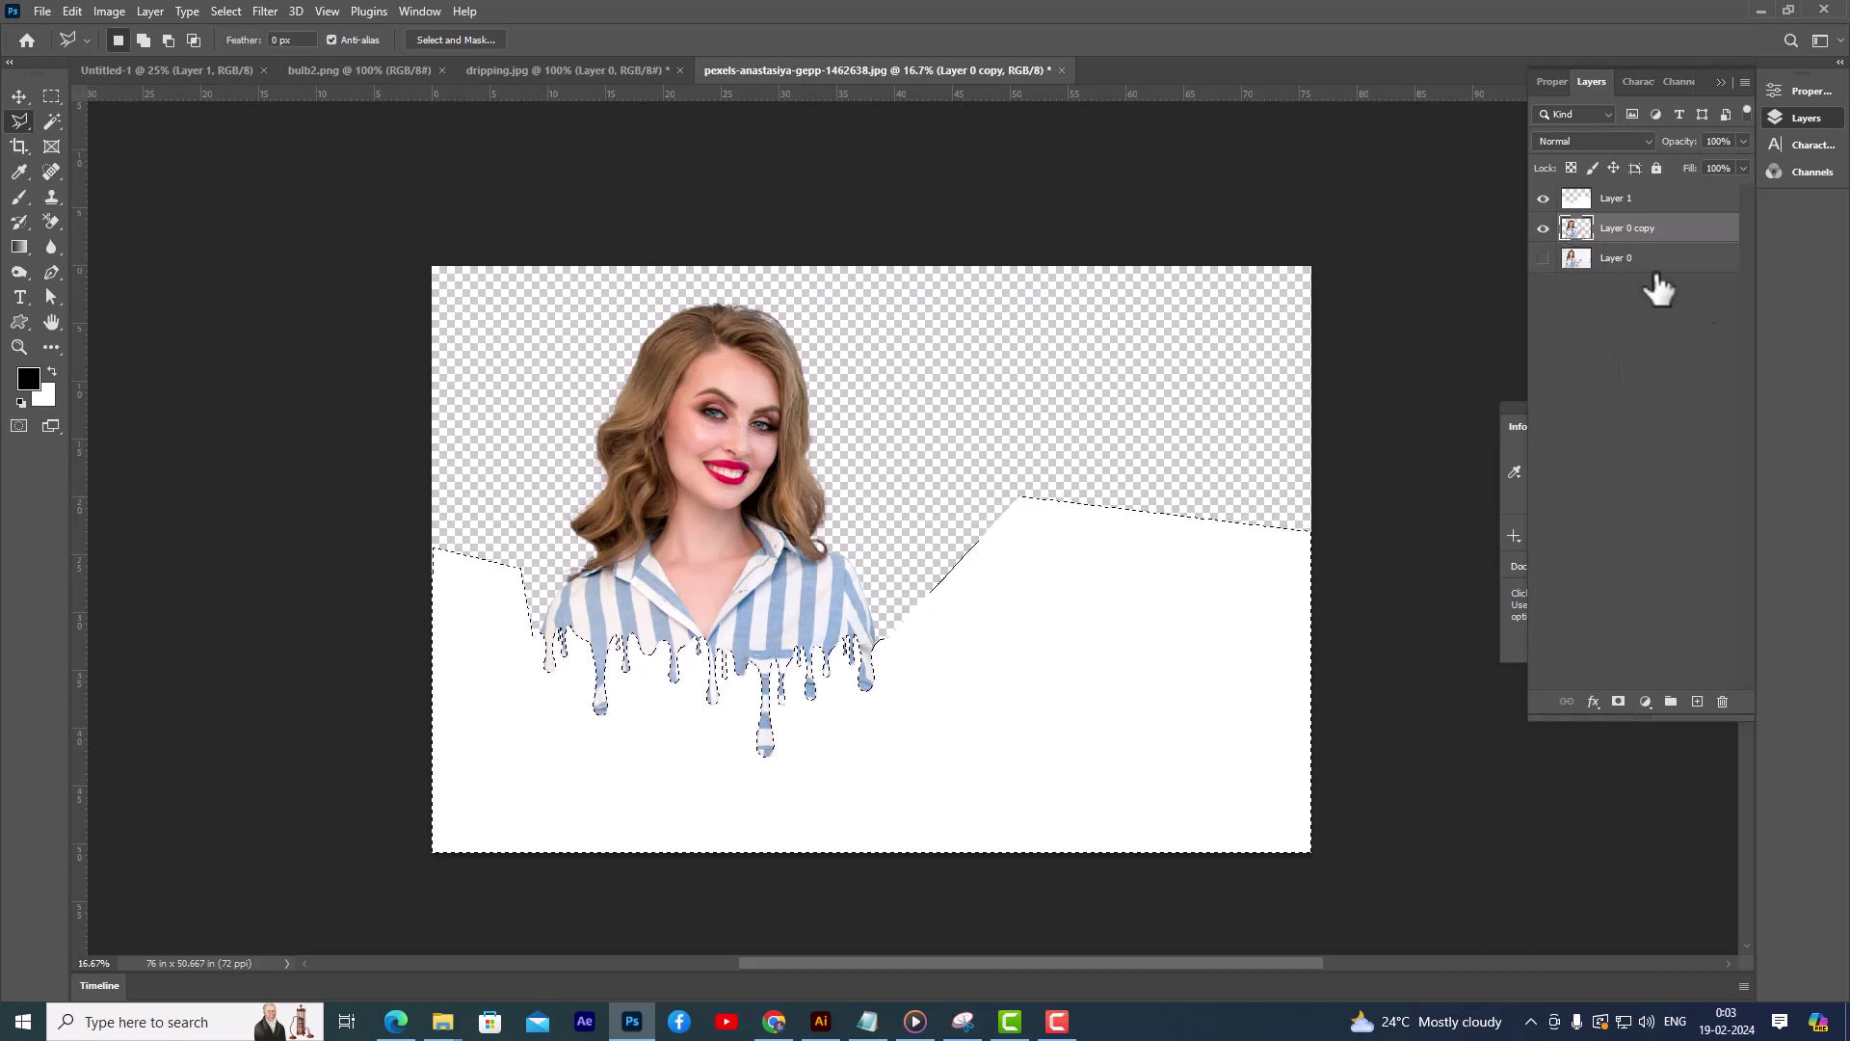
click(1619, 705)
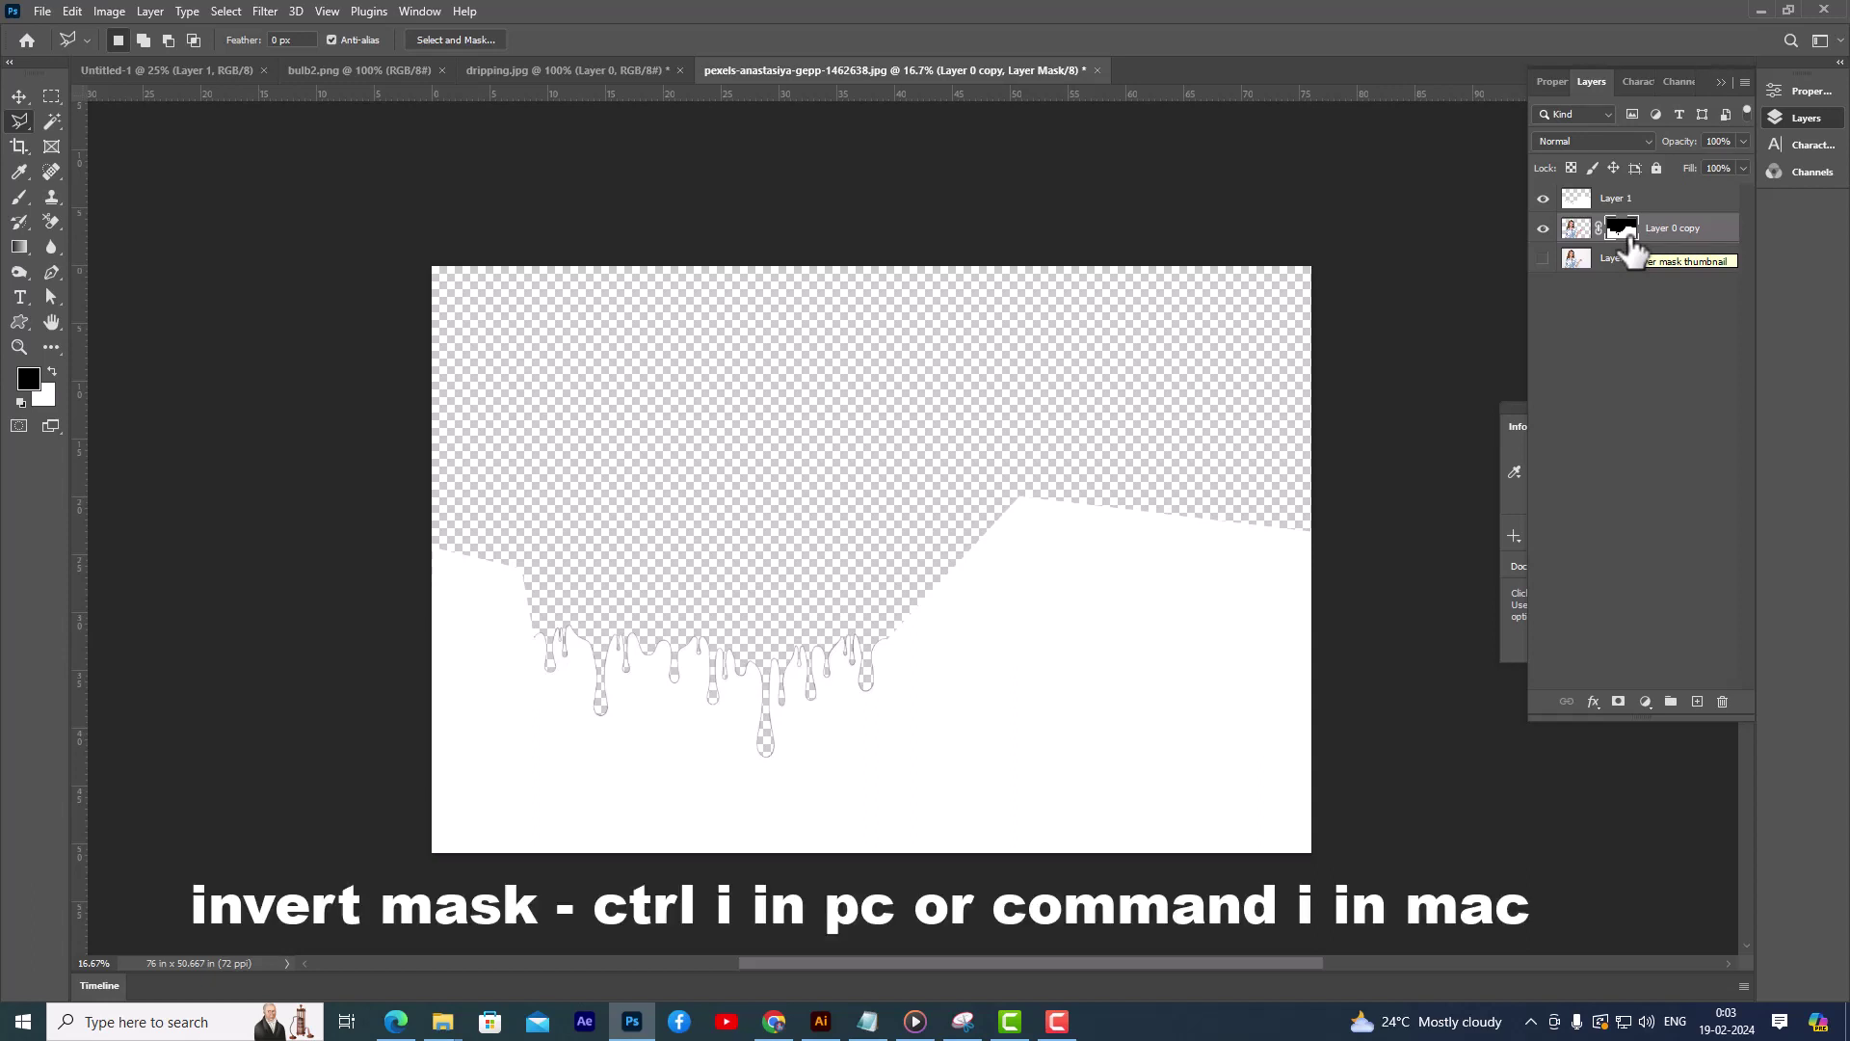
key(ctrl+i)
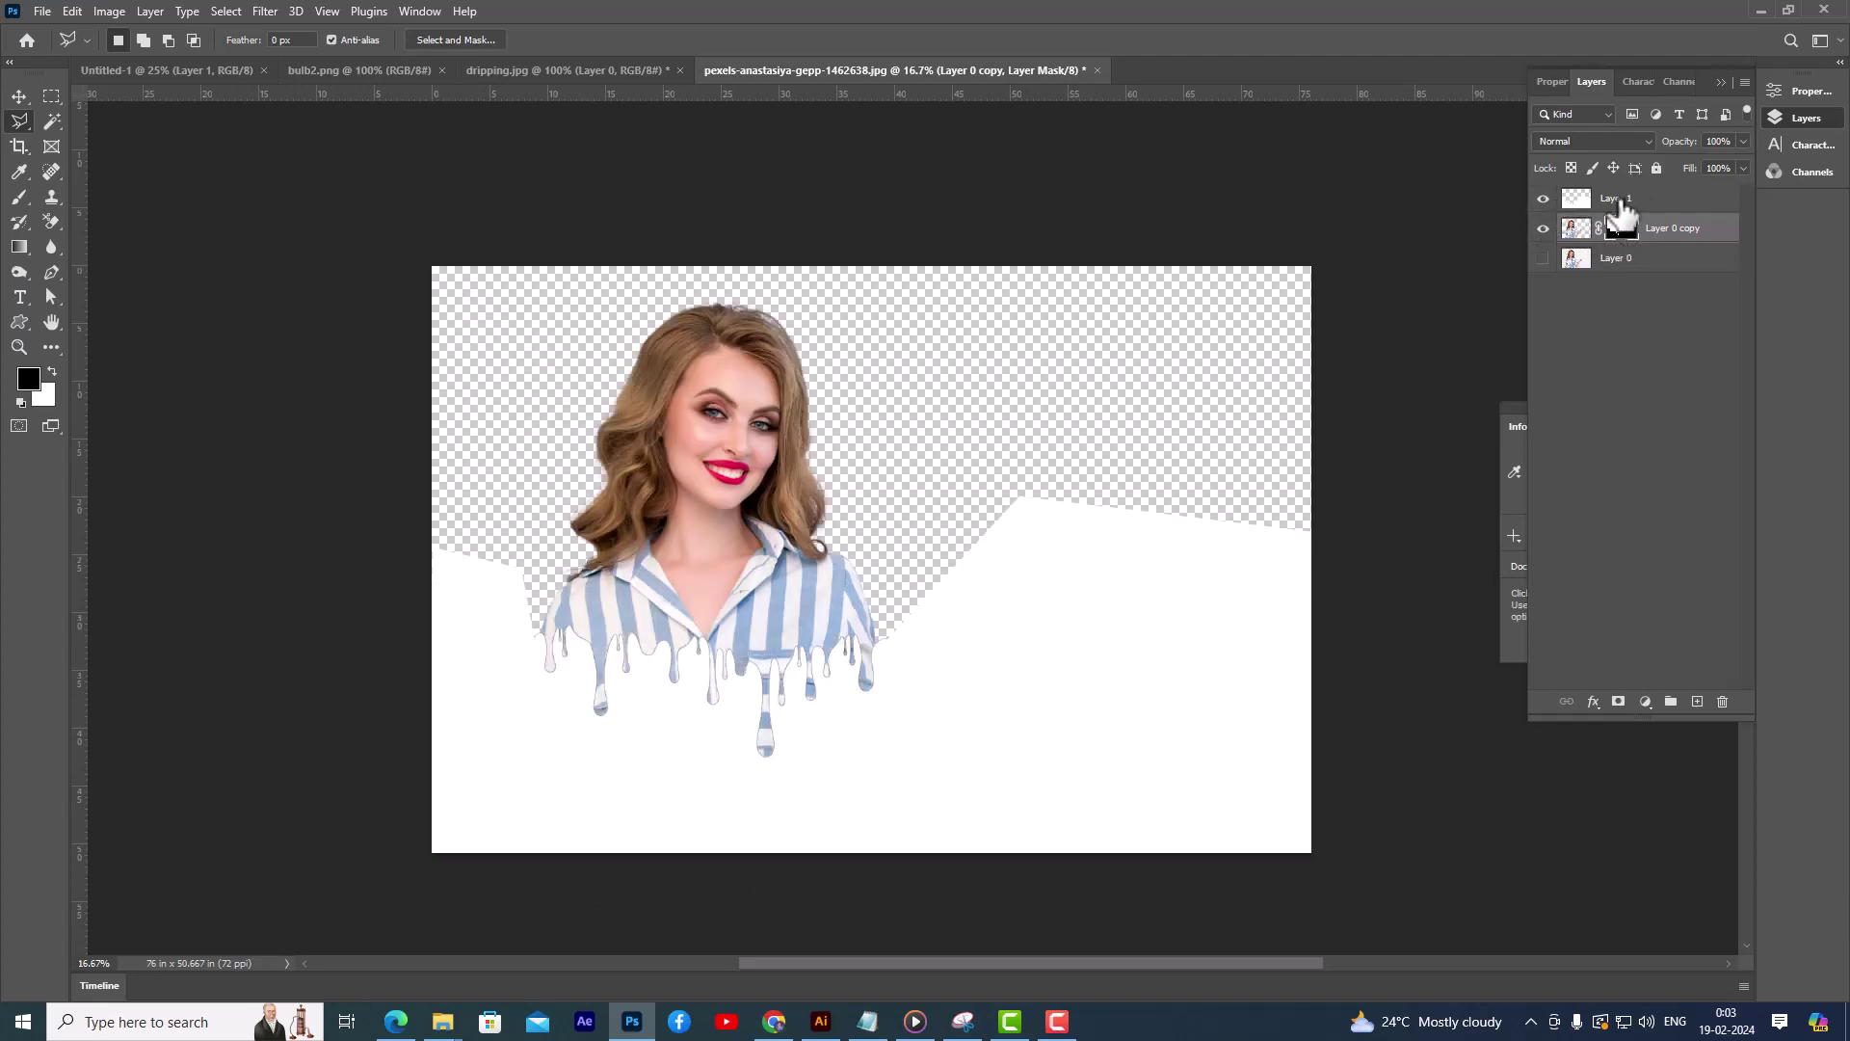
click(1545, 200)
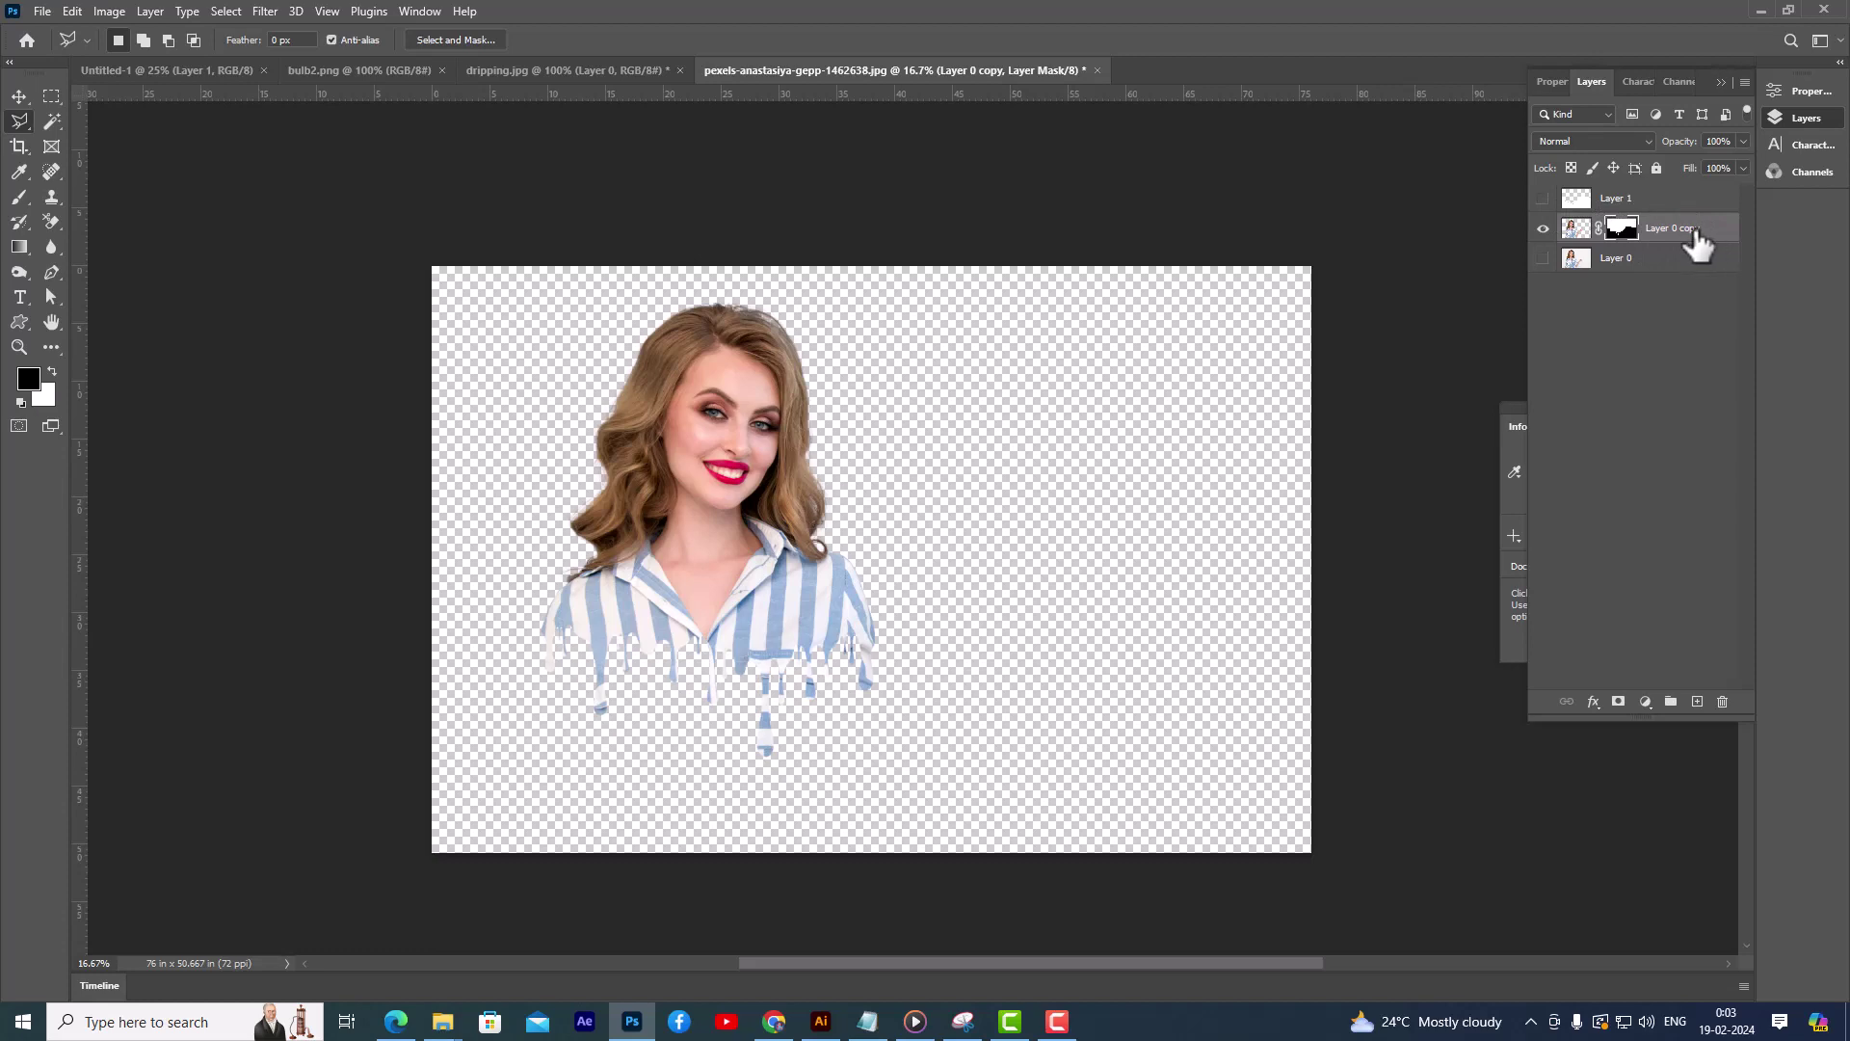
Step: Add a new layer filled with solid black beneath Layer 0 copy
ctrl+click(1696, 703)
key(alt+BackSpace)
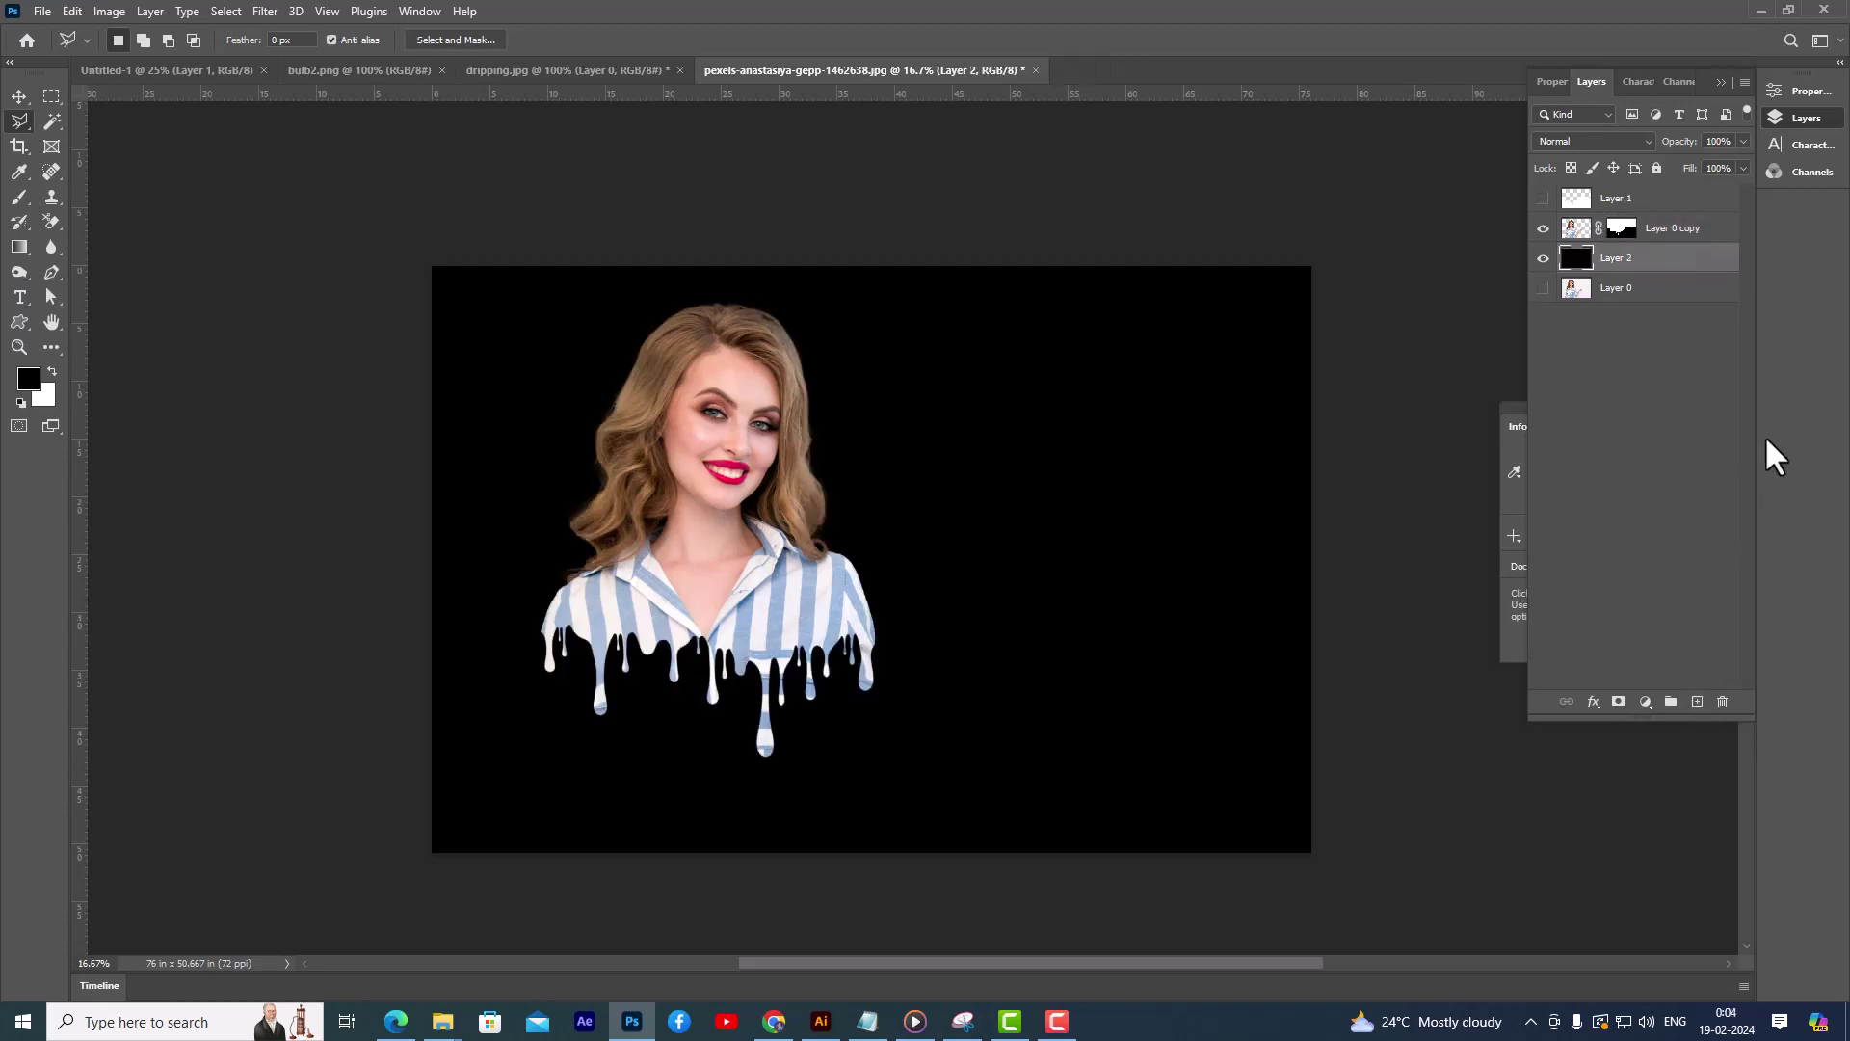
click(1705, 231)
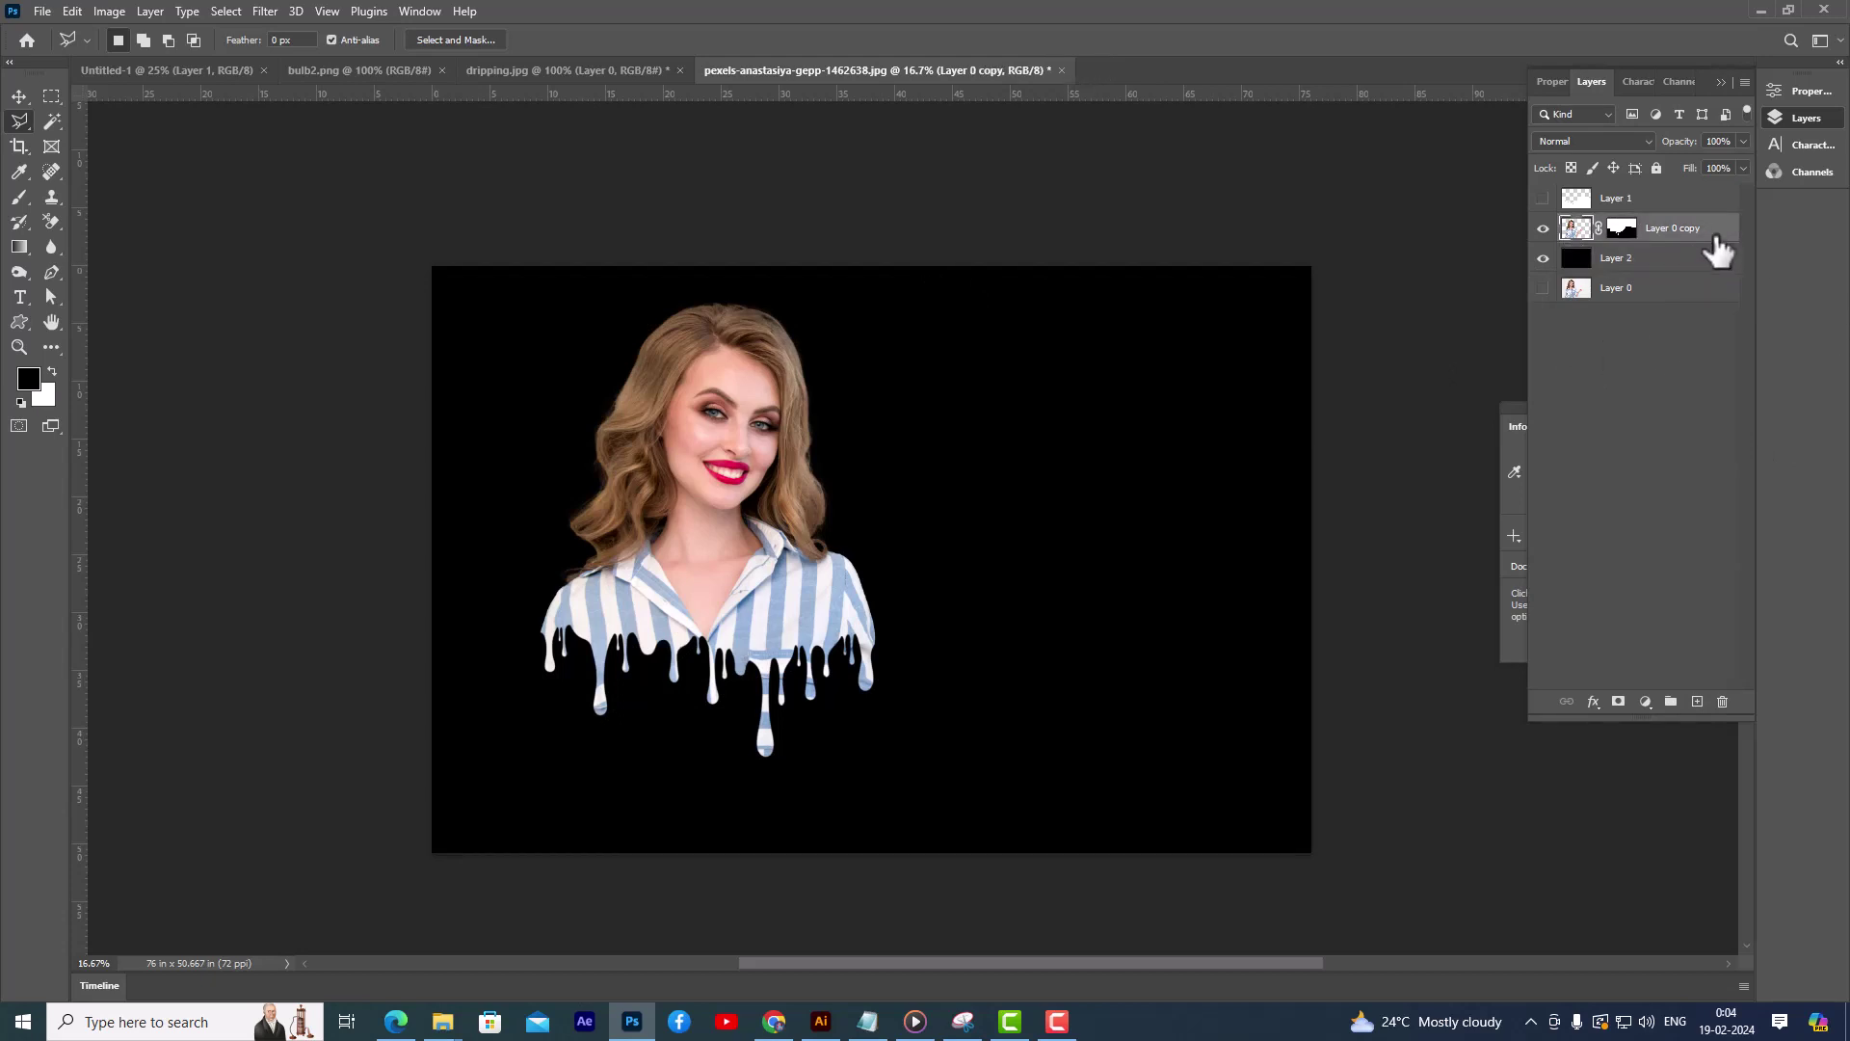
Step: Centre the woman on the canvas and enlarge her to about 111%
click(17, 96)
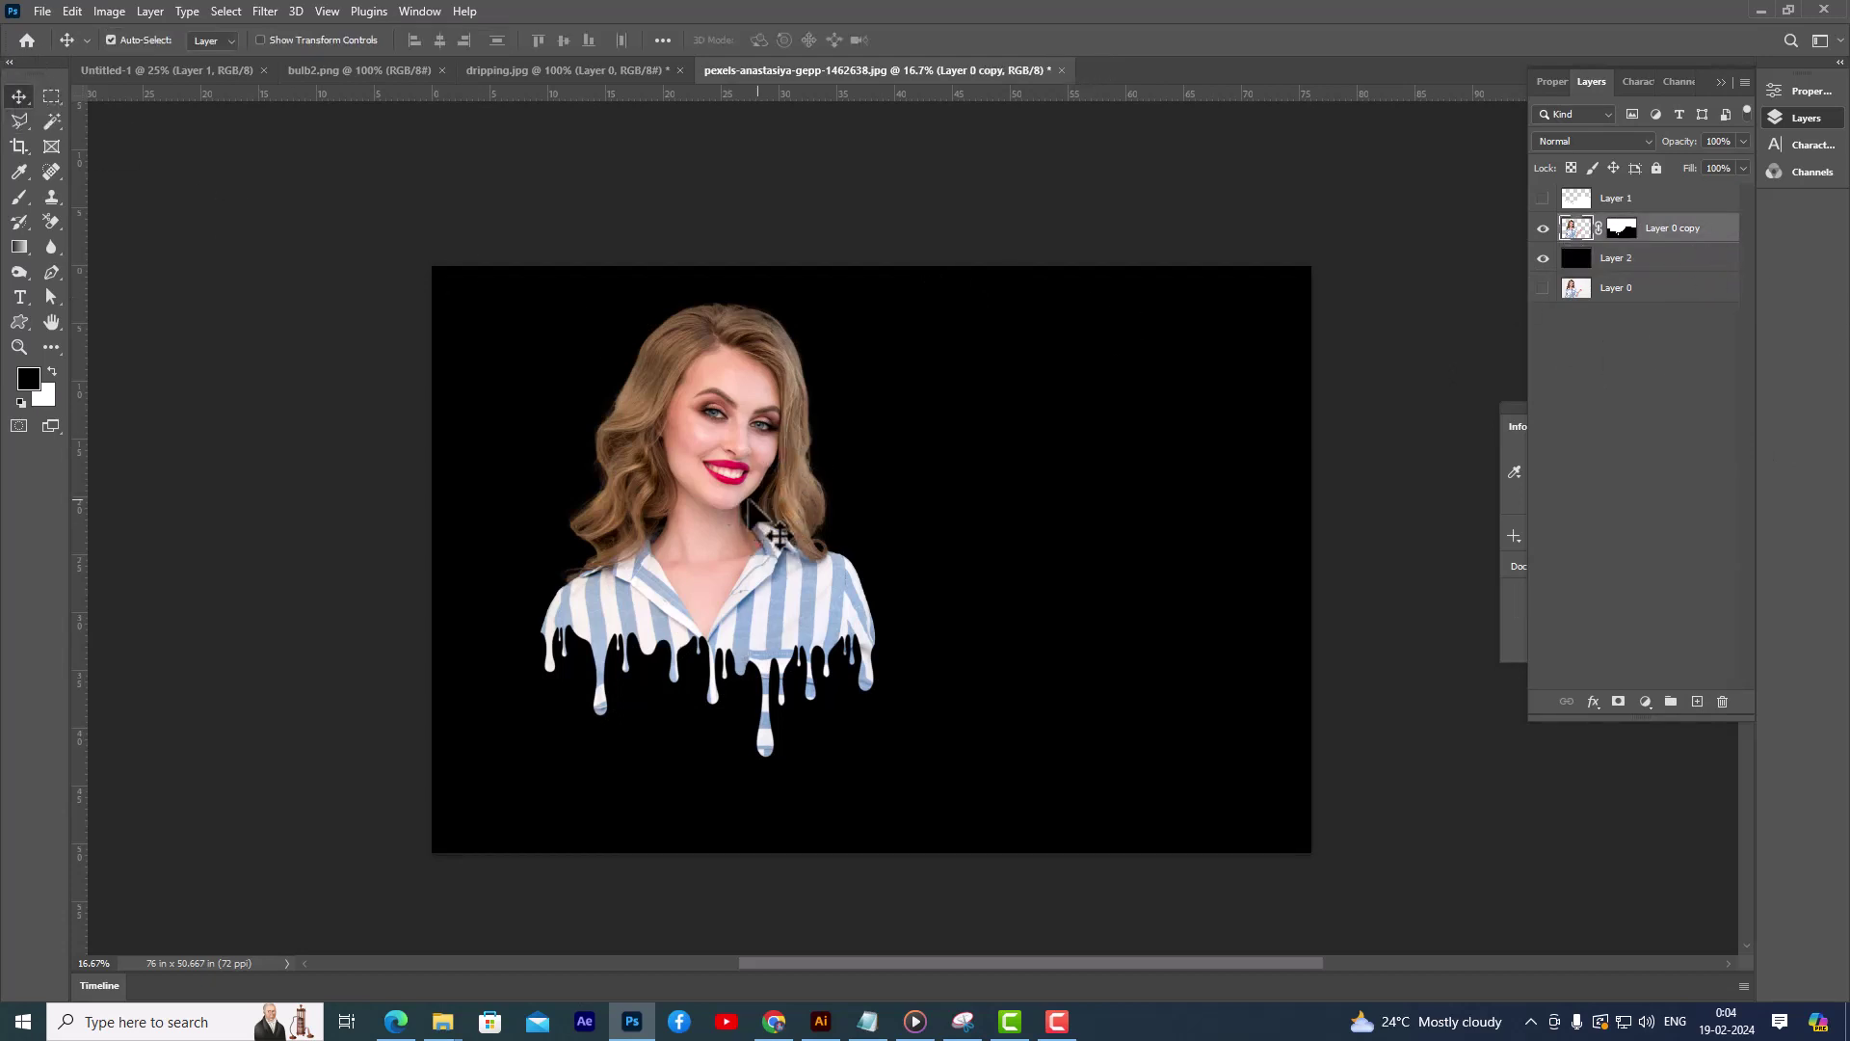
drag(750, 482, 894, 506)
key(ctrl+t)
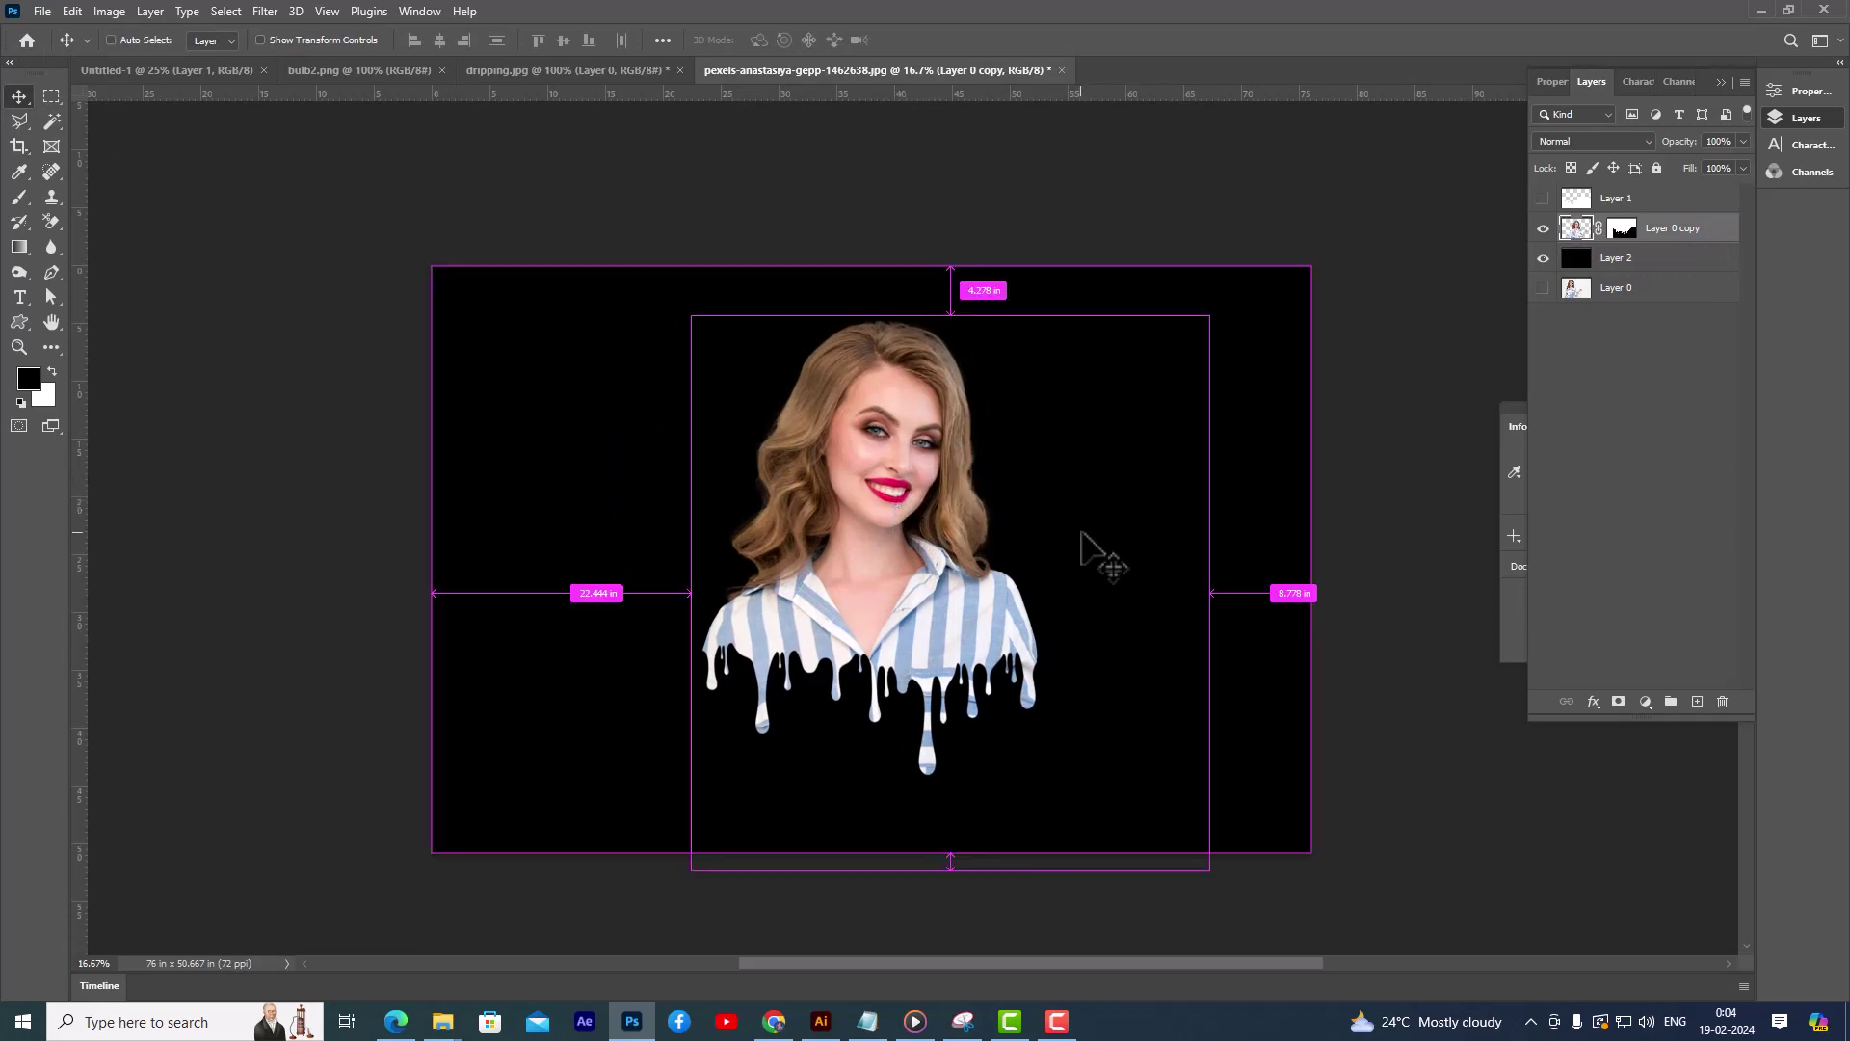
drag(1210, 315, 1241, 287)
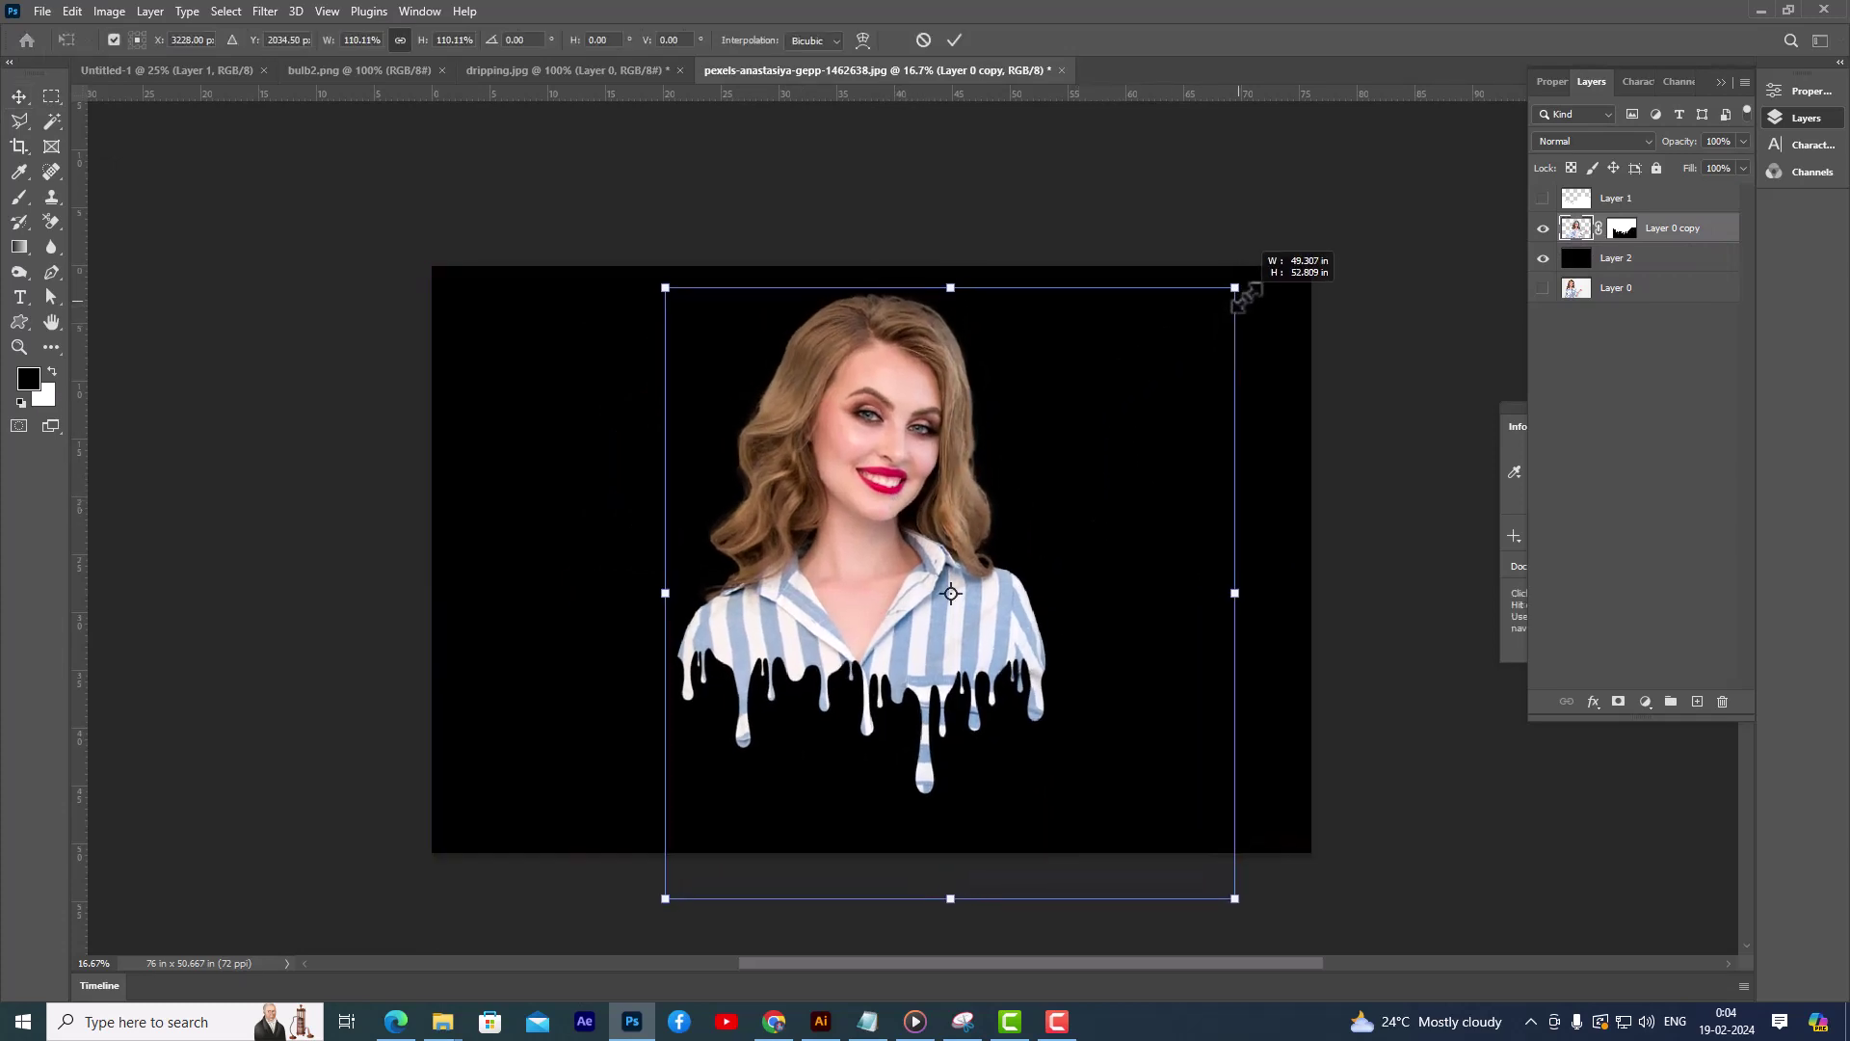
drag(911, 408, 903, 416)
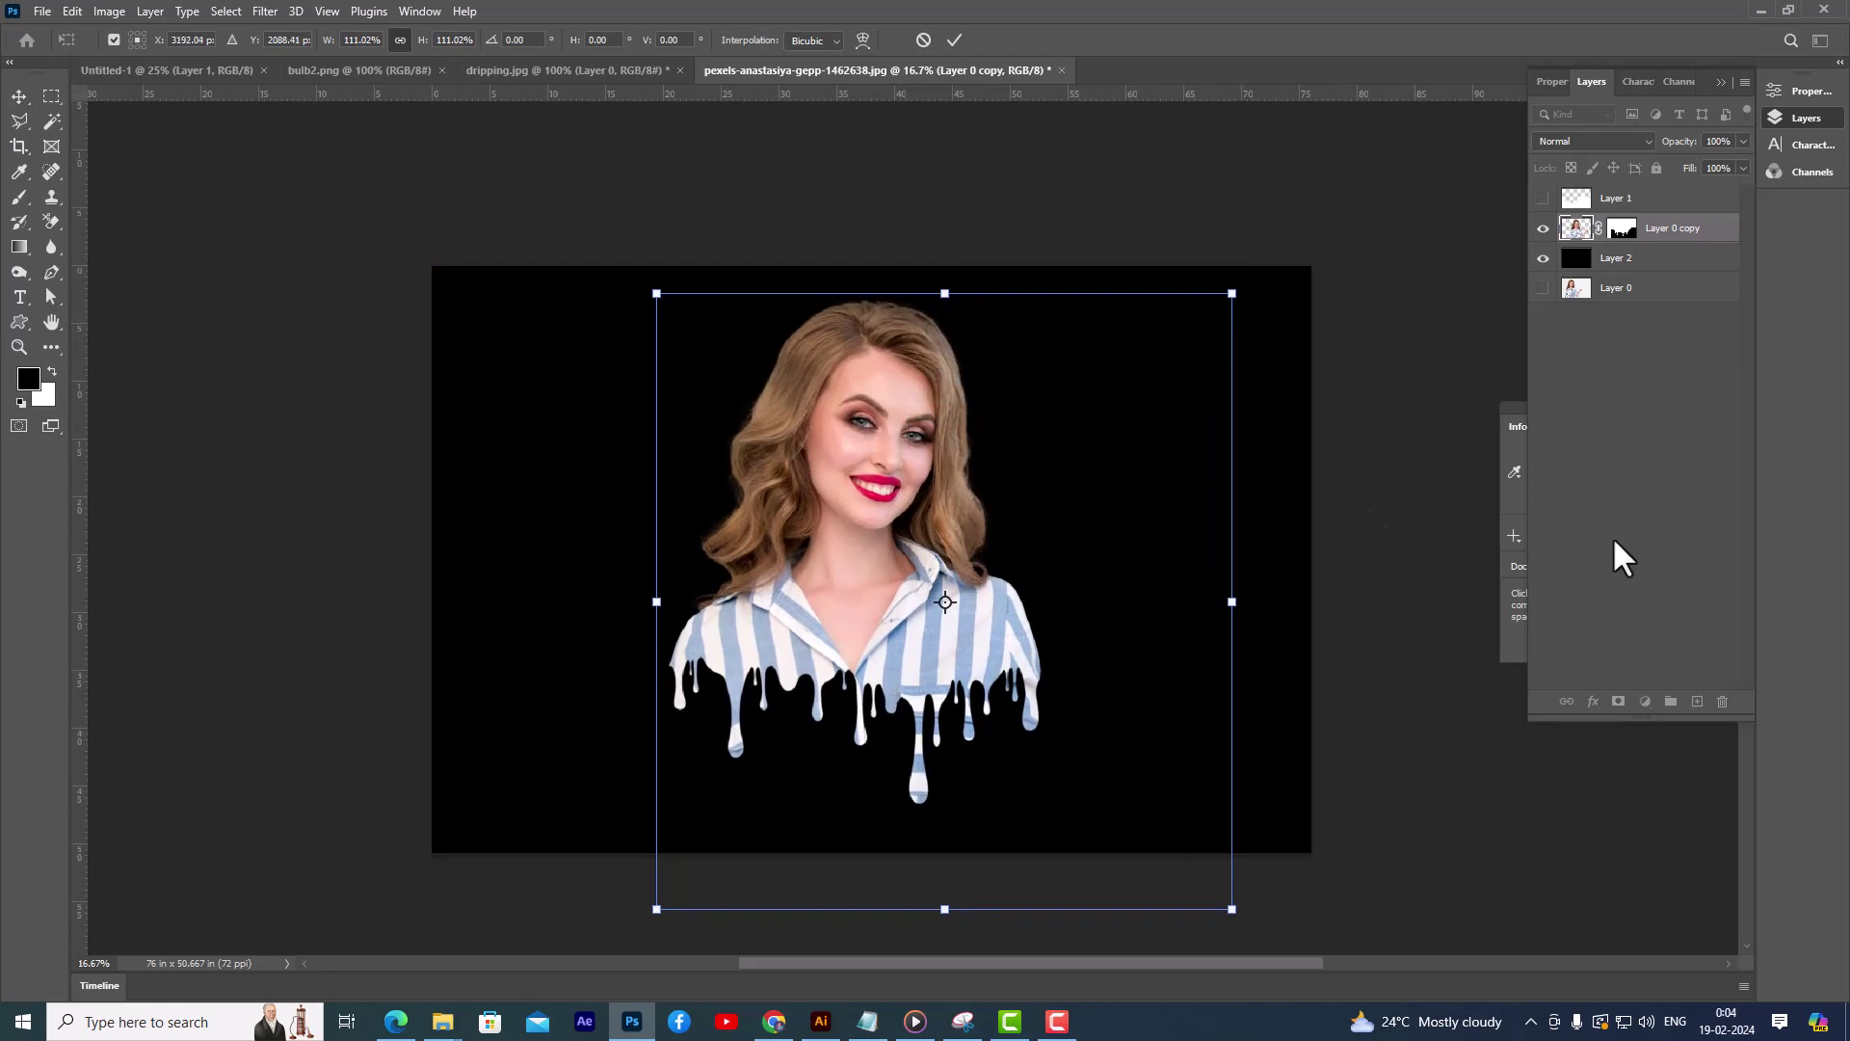
key(Return)
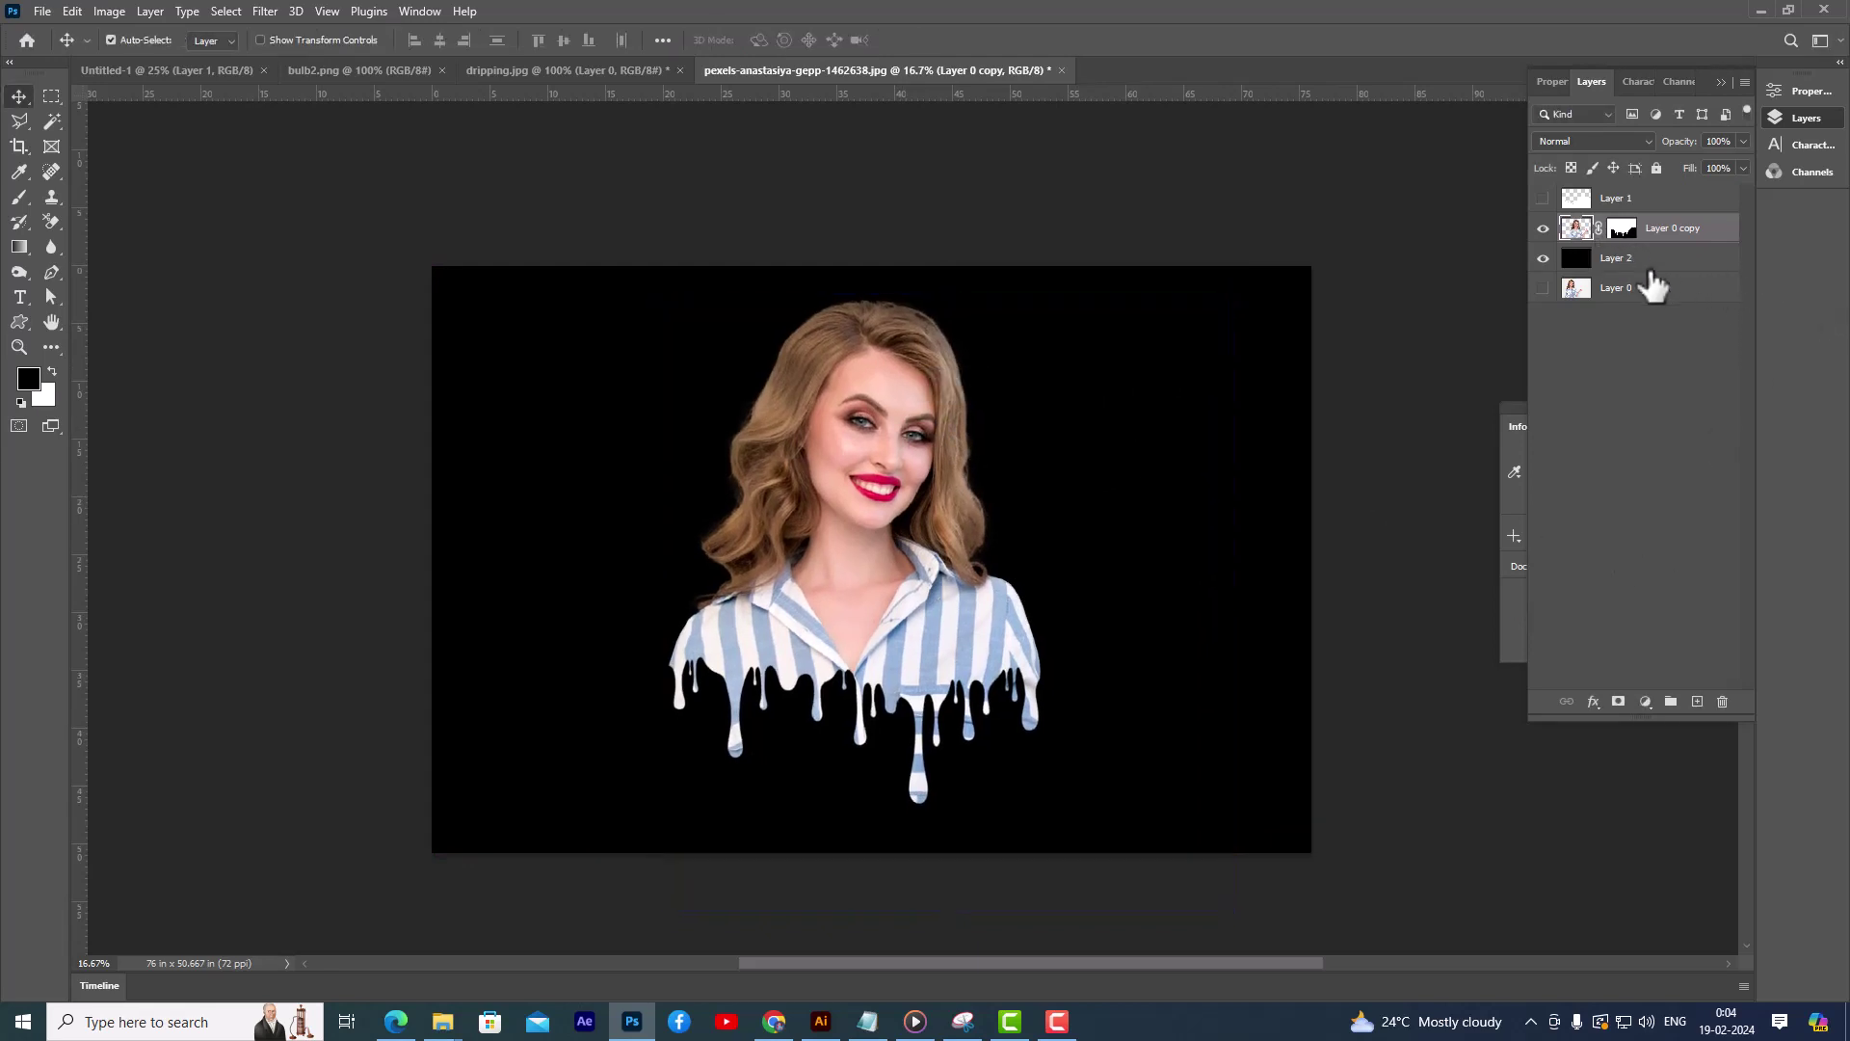
click(1622, 234)
Step: Apply Layer 0 copy's drip mask, then scale the woman up about 108%, shifting her slightly down
right_click(1626, 244)
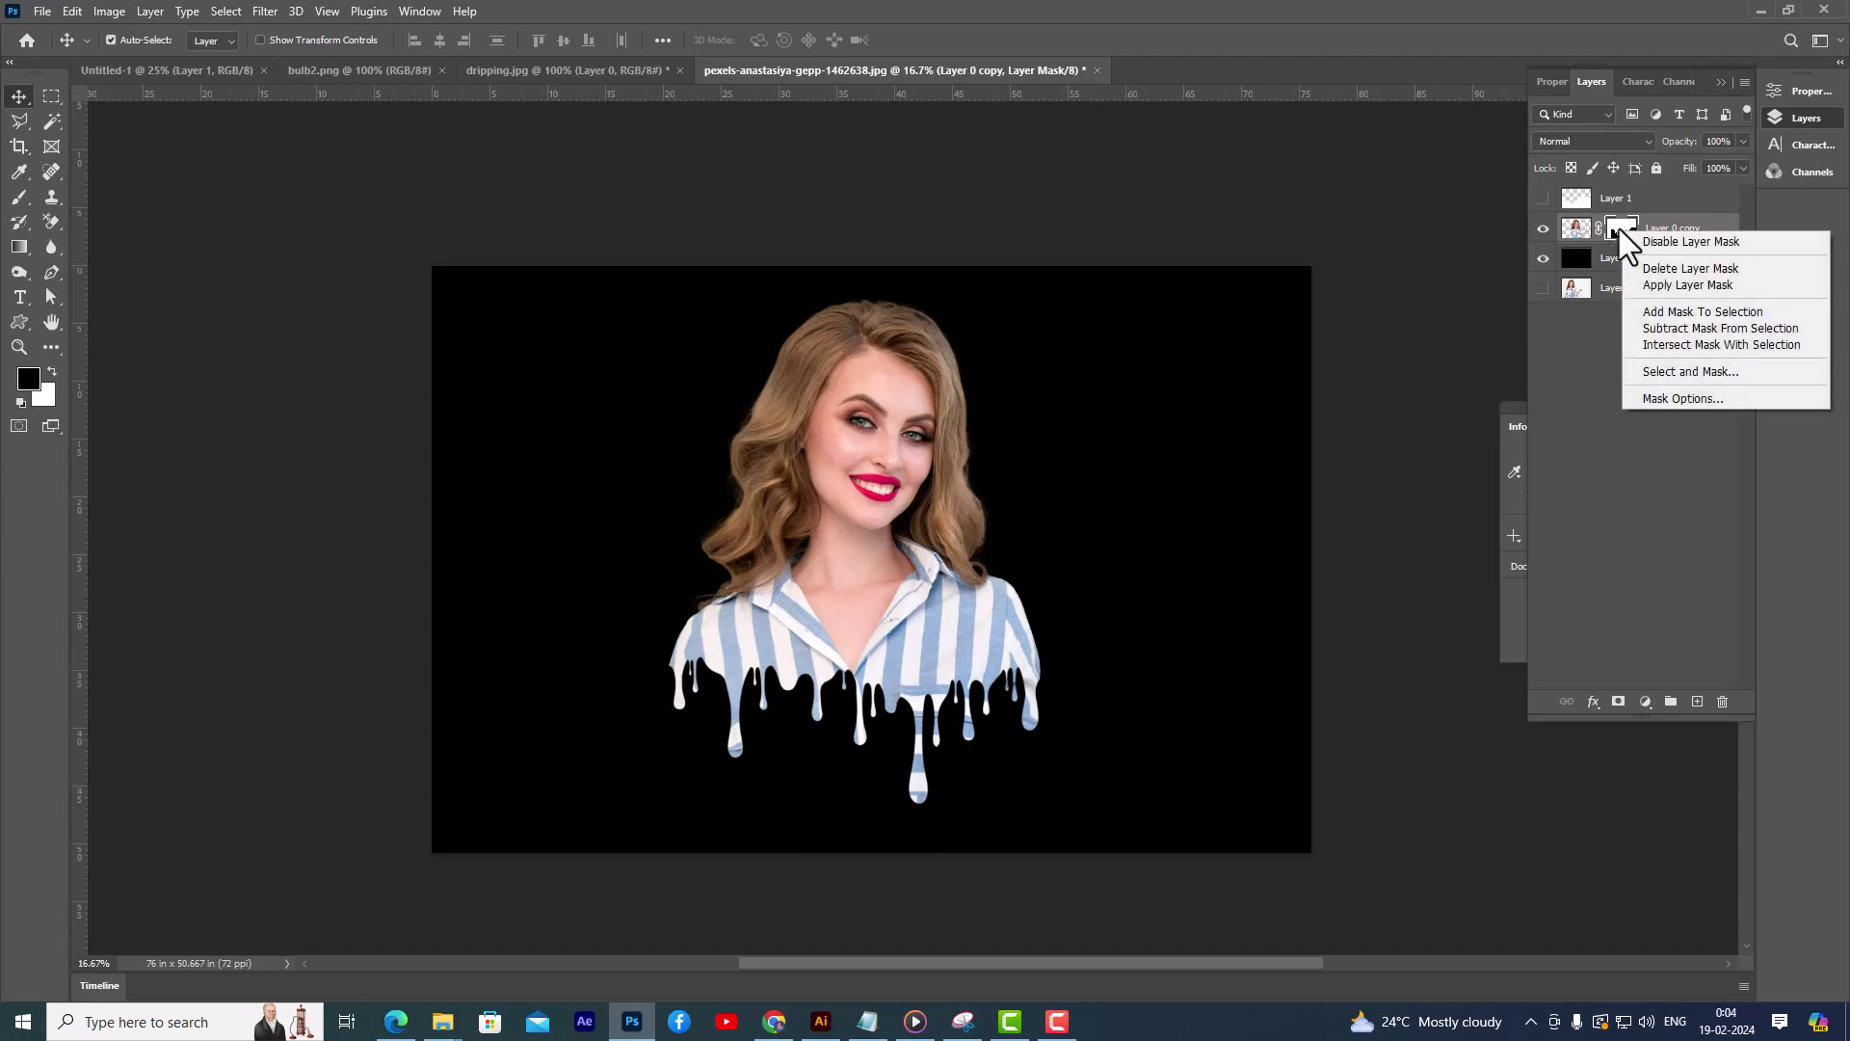
click(1736, 283)
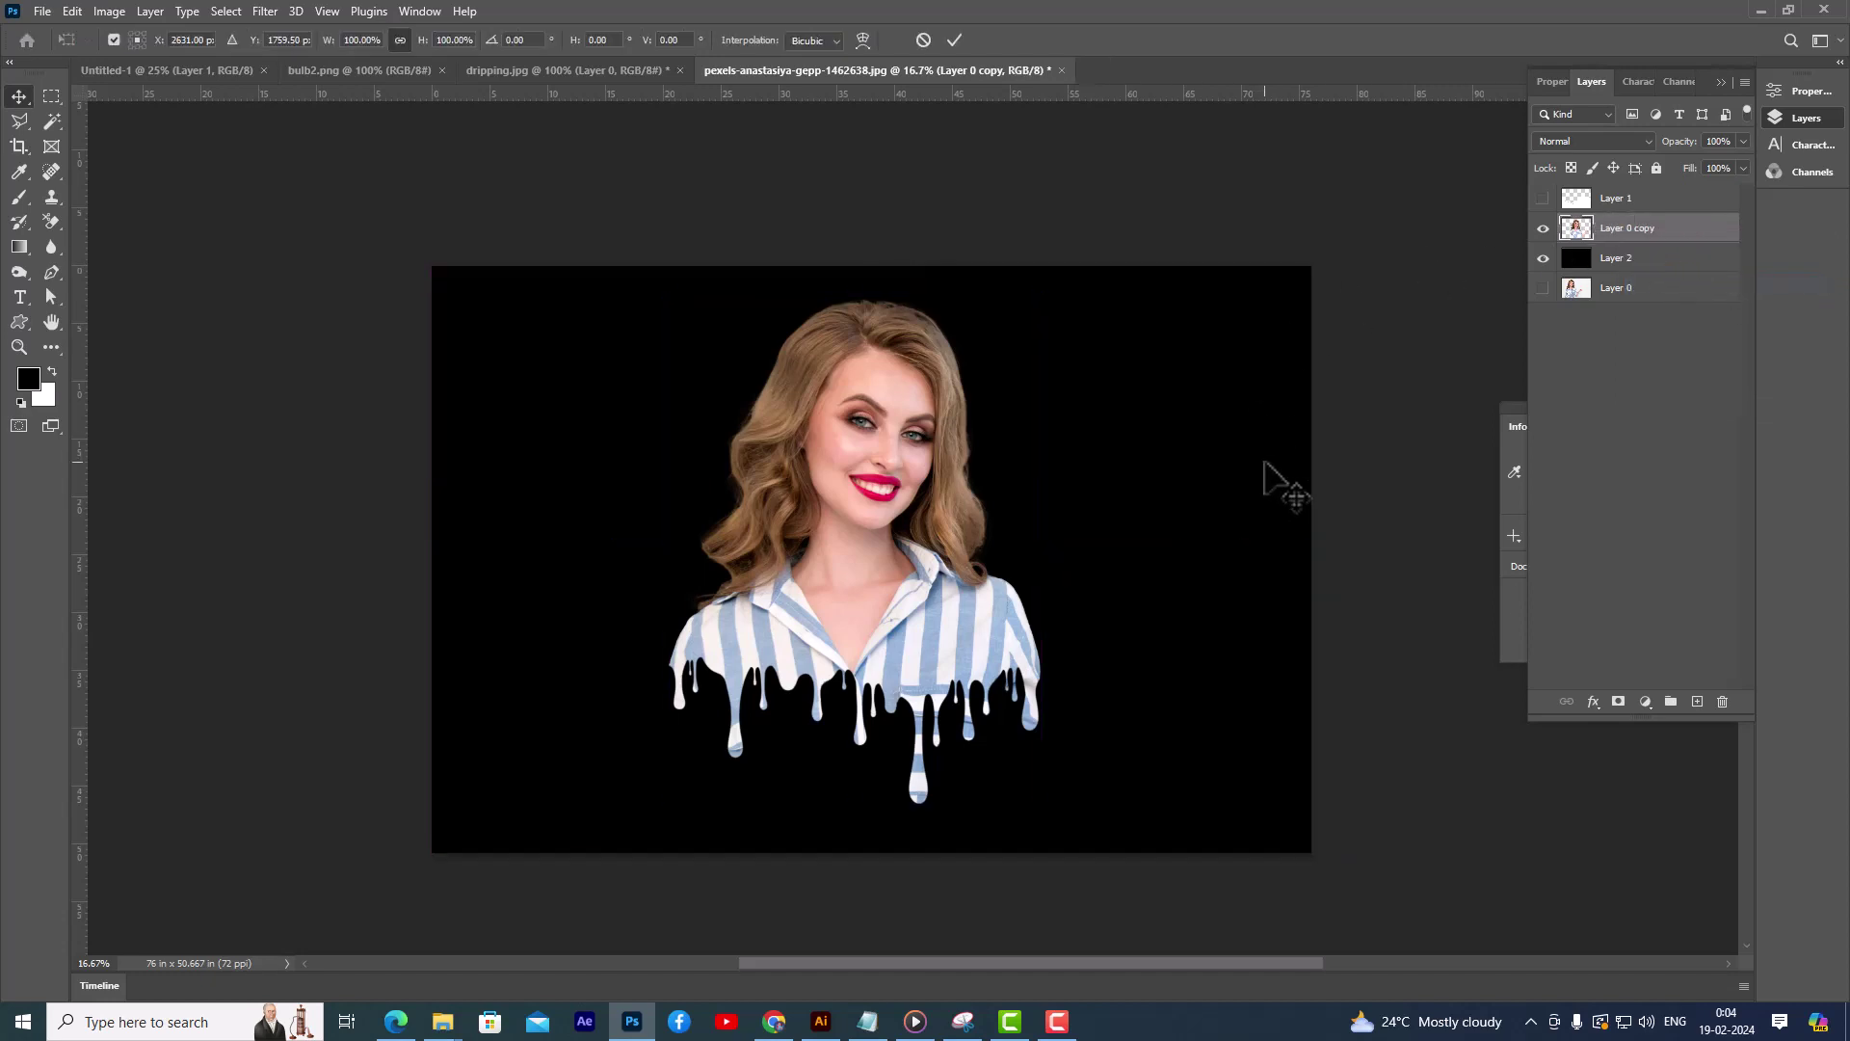
key(ctrl+t)
drag(1040, 804, 1052, 817)
drag(954, 378, 954, 385)
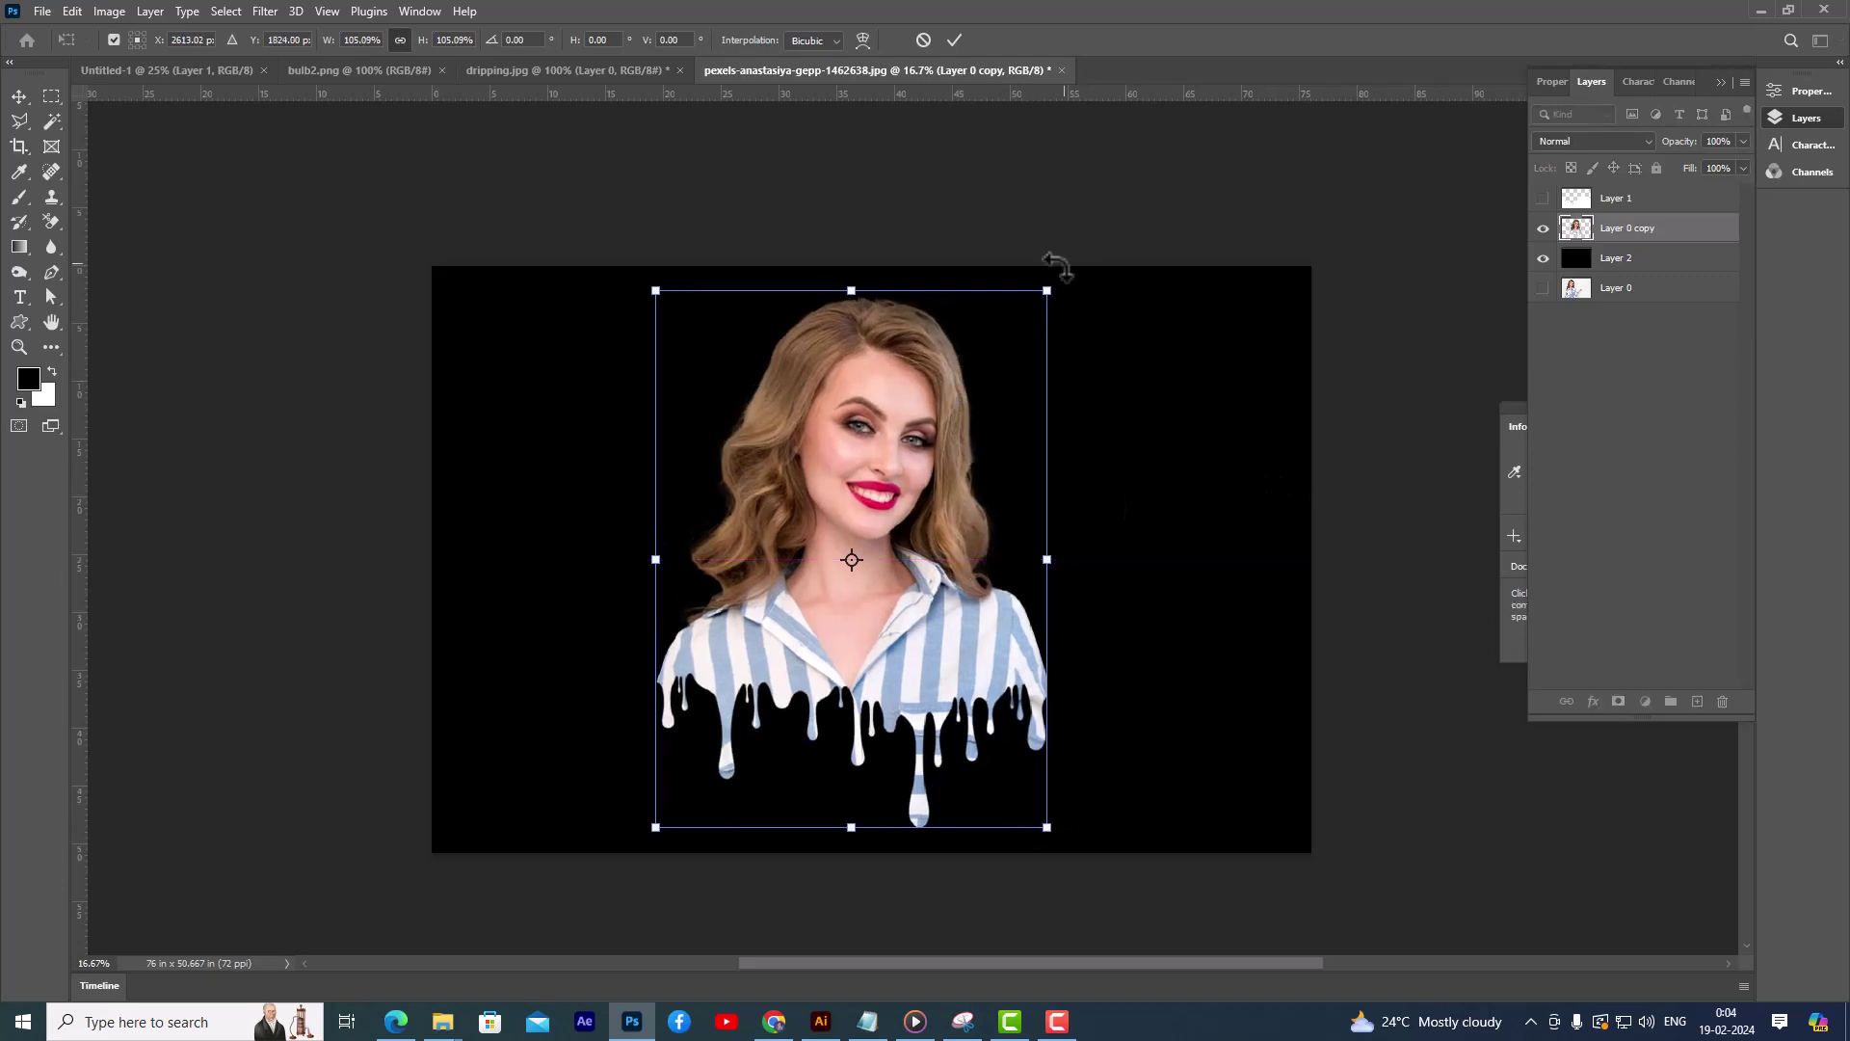
drag(1047, 289, 1056, 278)
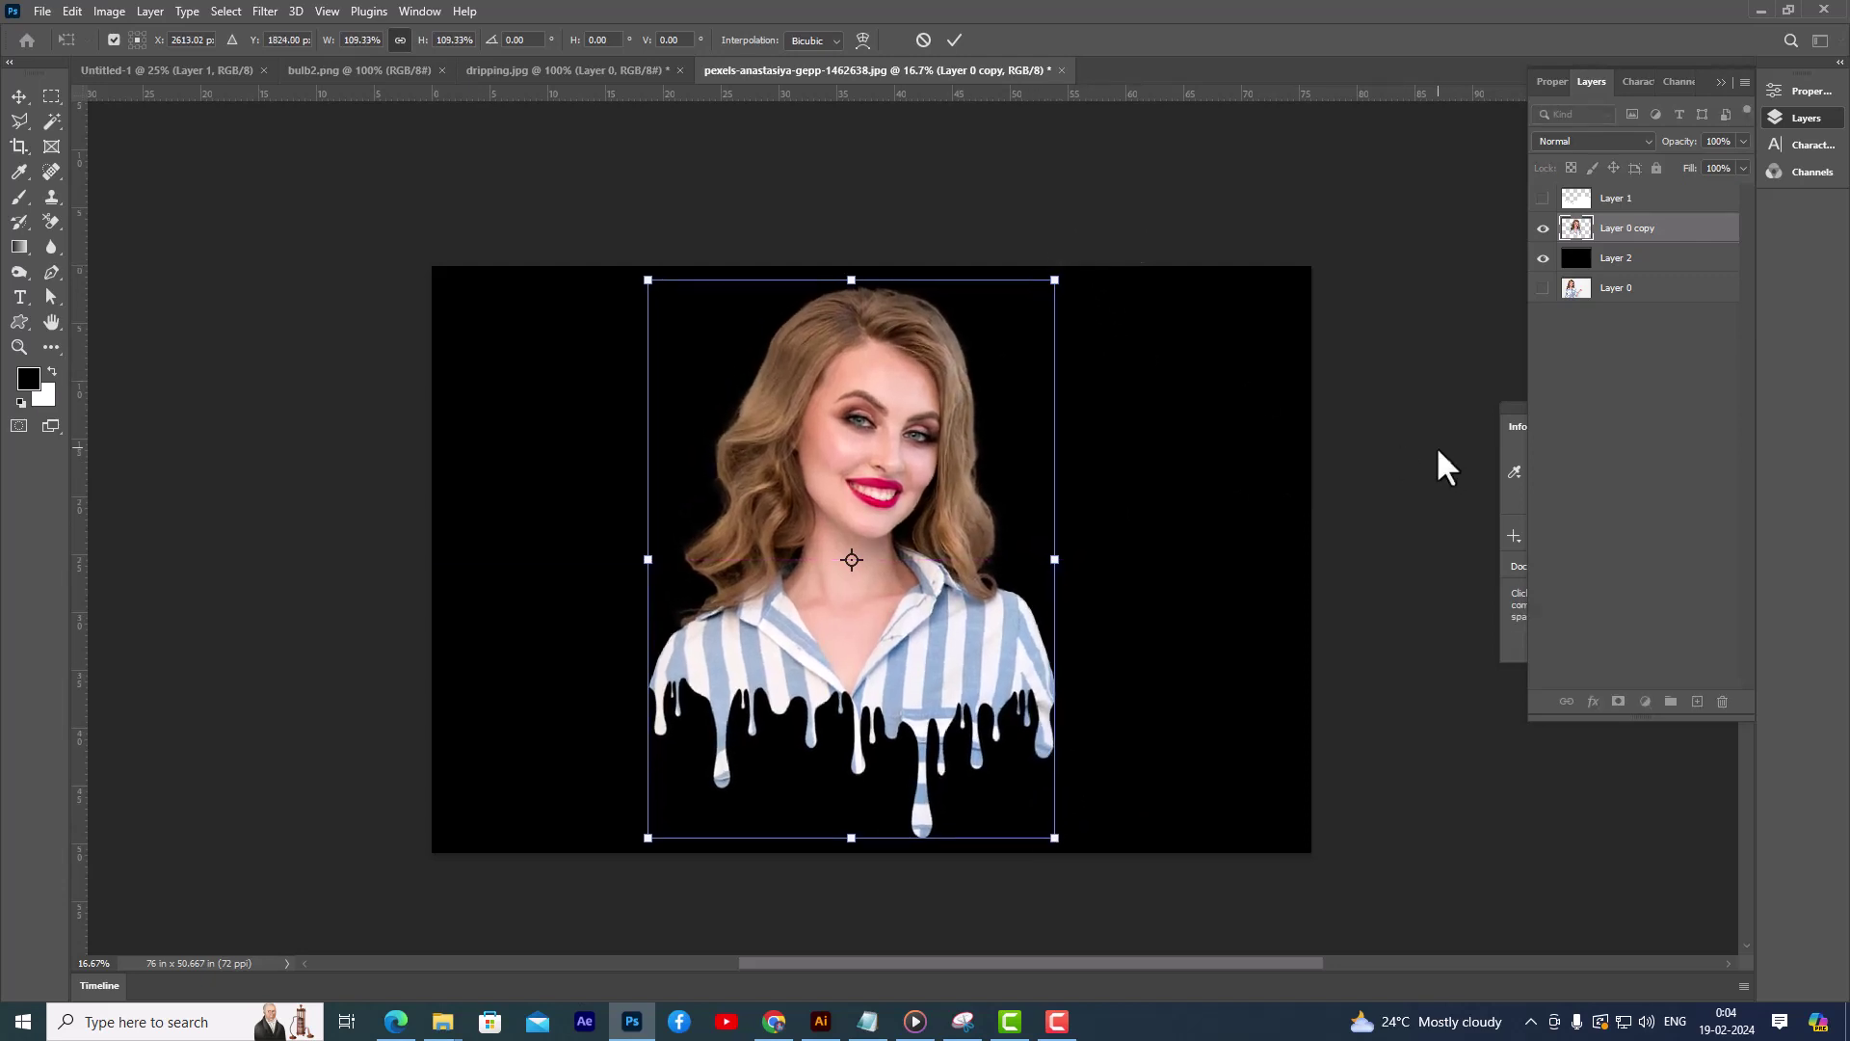
key(Return)
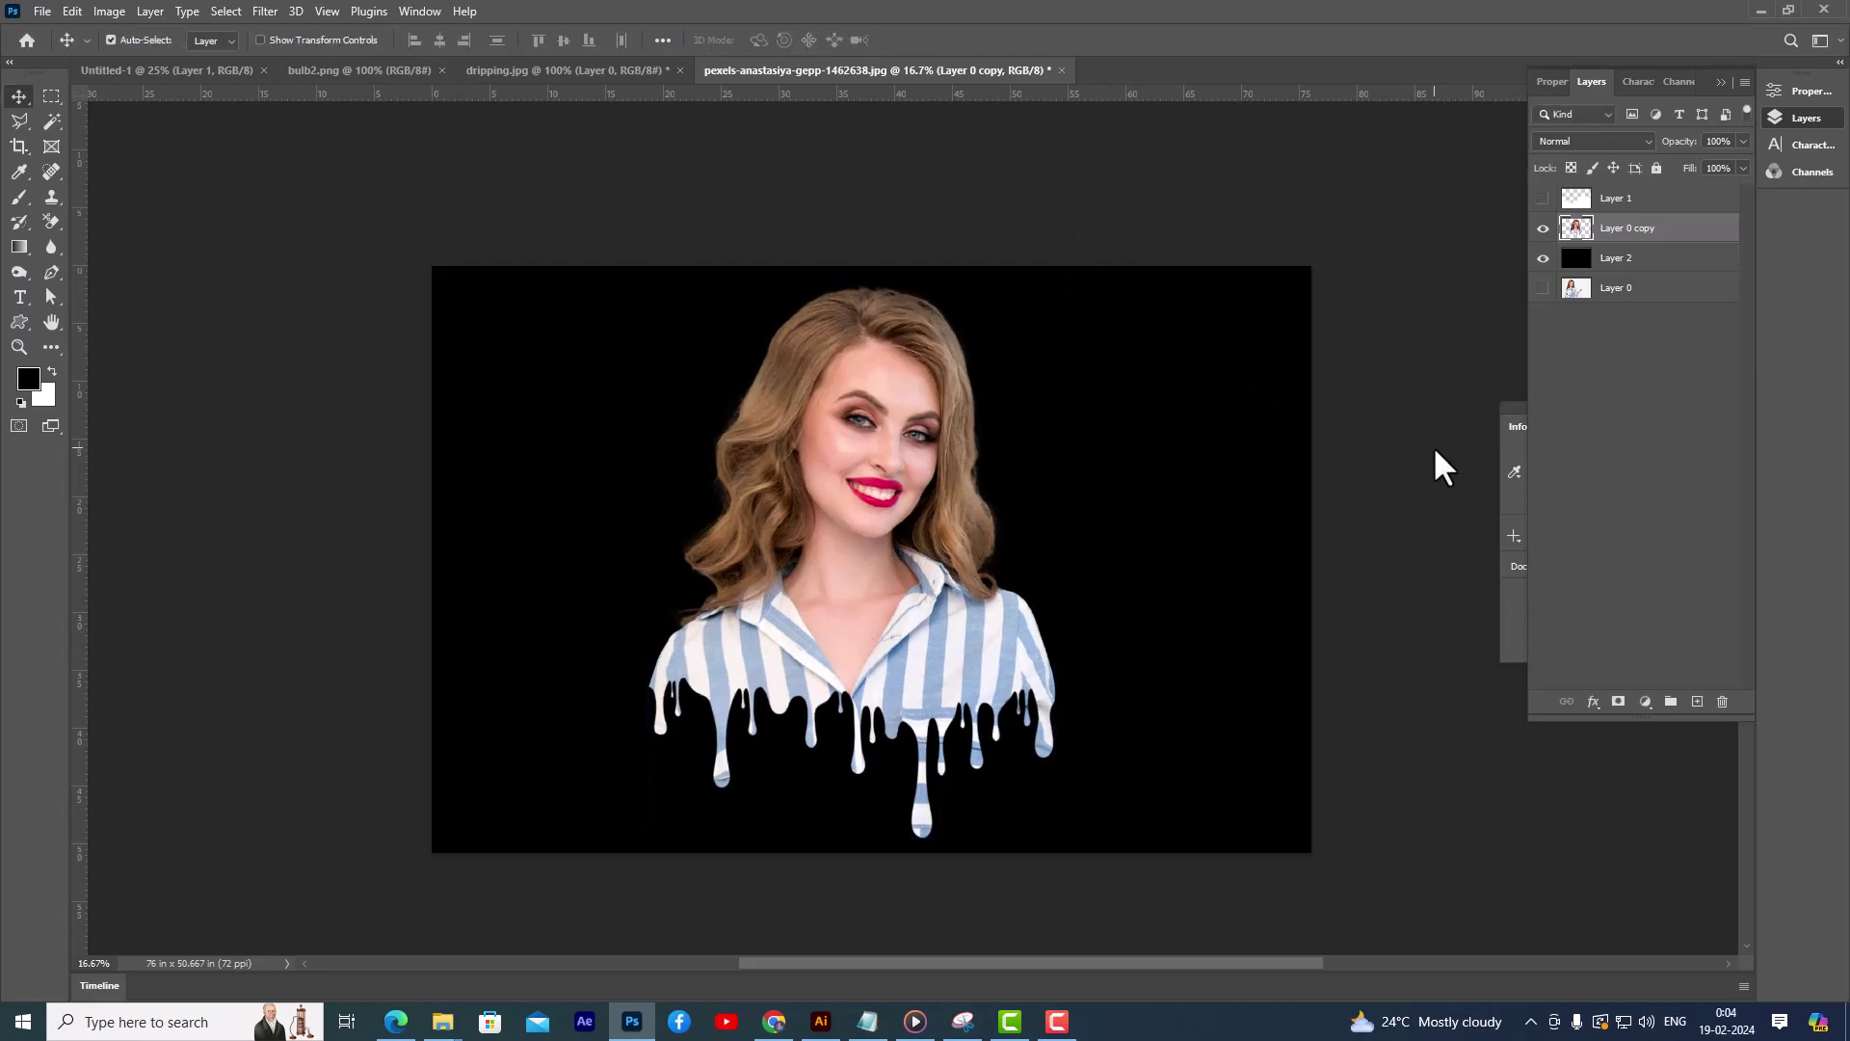